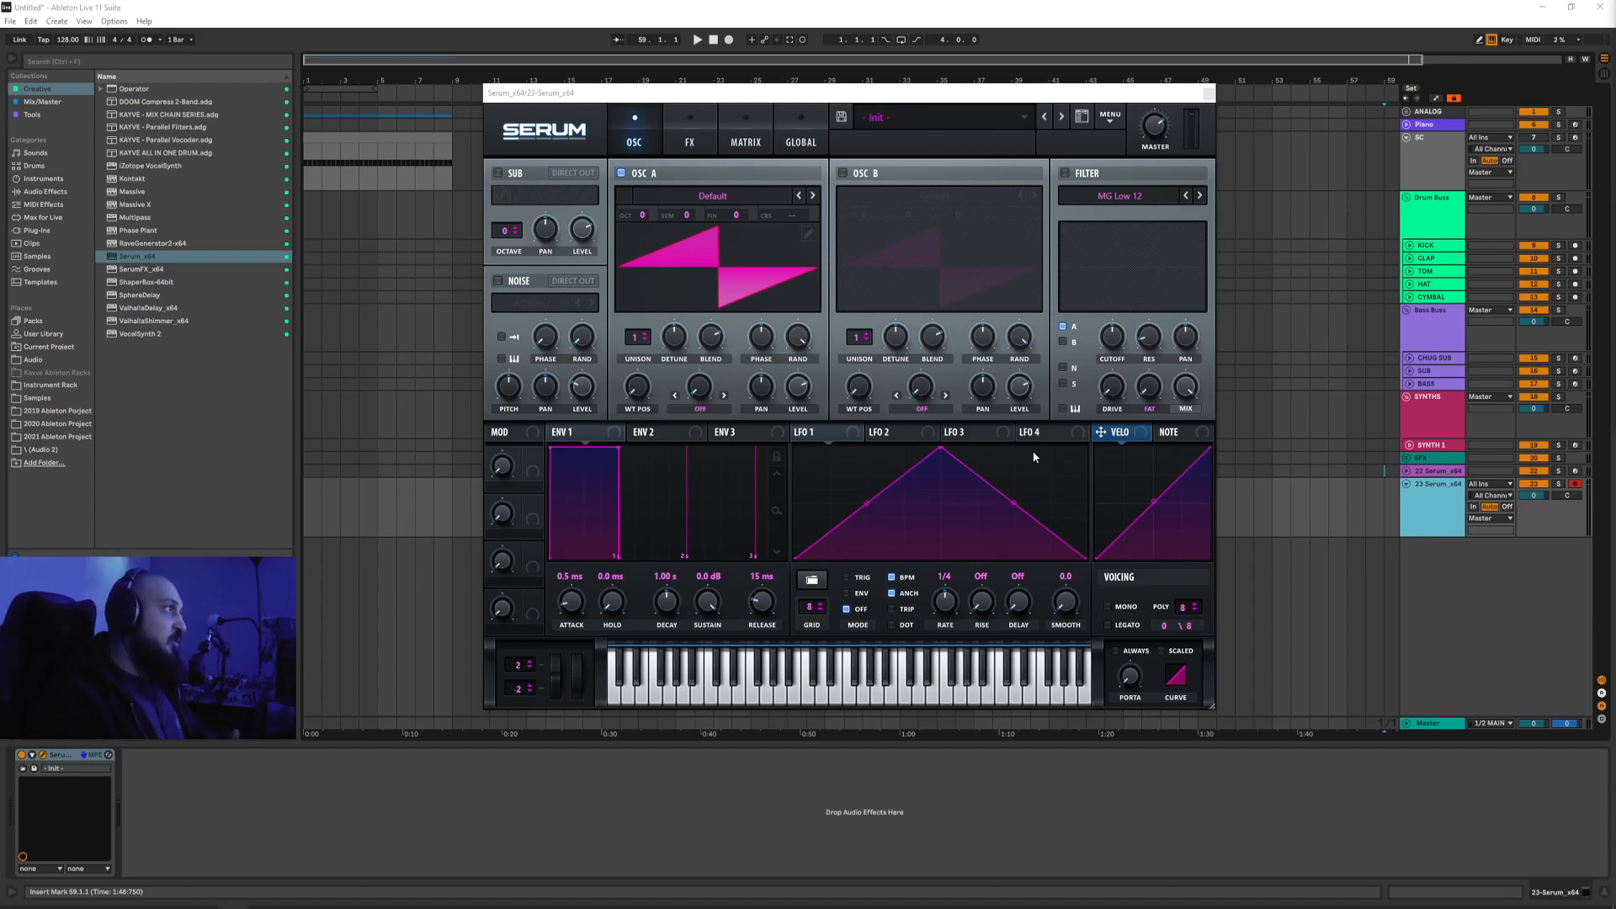
# Step: Load the Acid wavetable from the Analog category into oscillator A
pyautogui.click(867, 97)
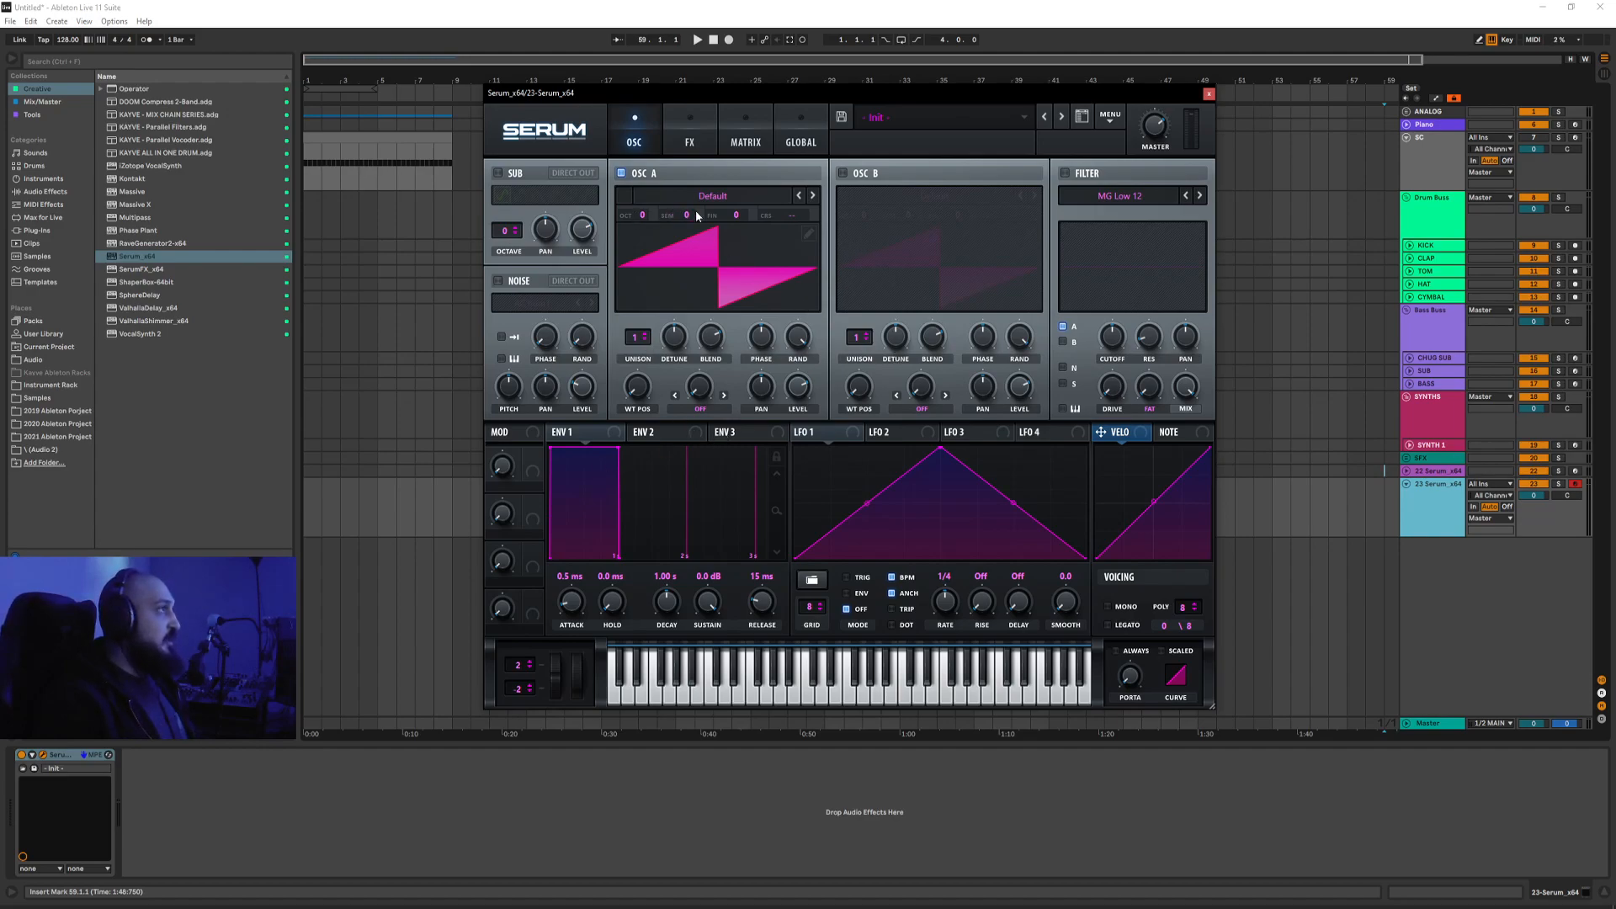
pyautogui.click(719, 200)
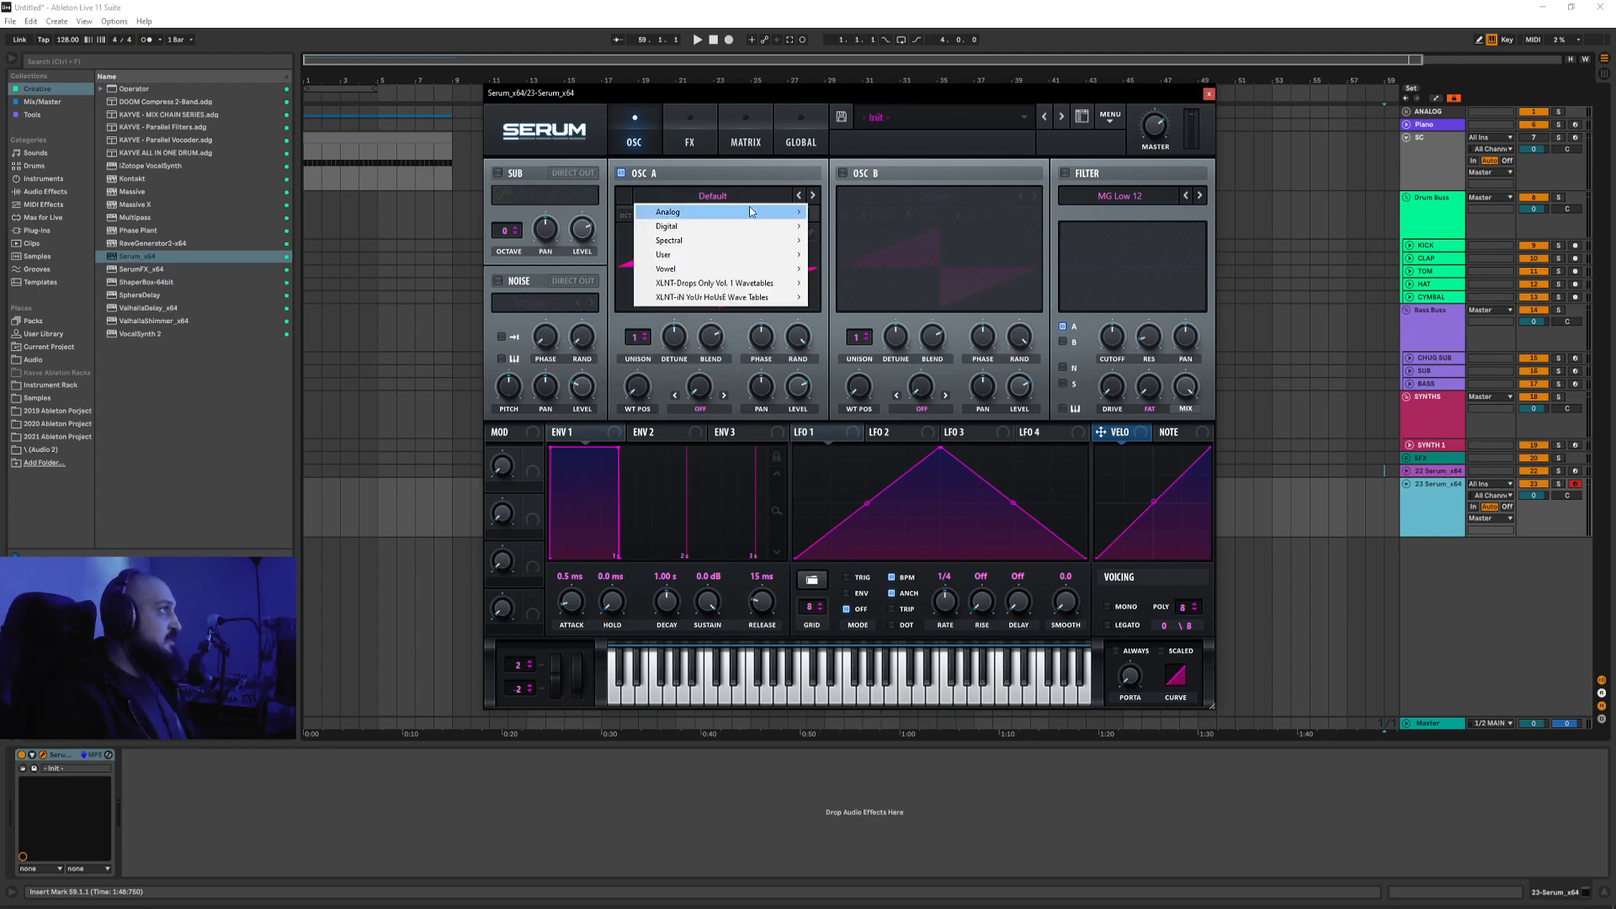
pyautogui.moveTo(751, 229)
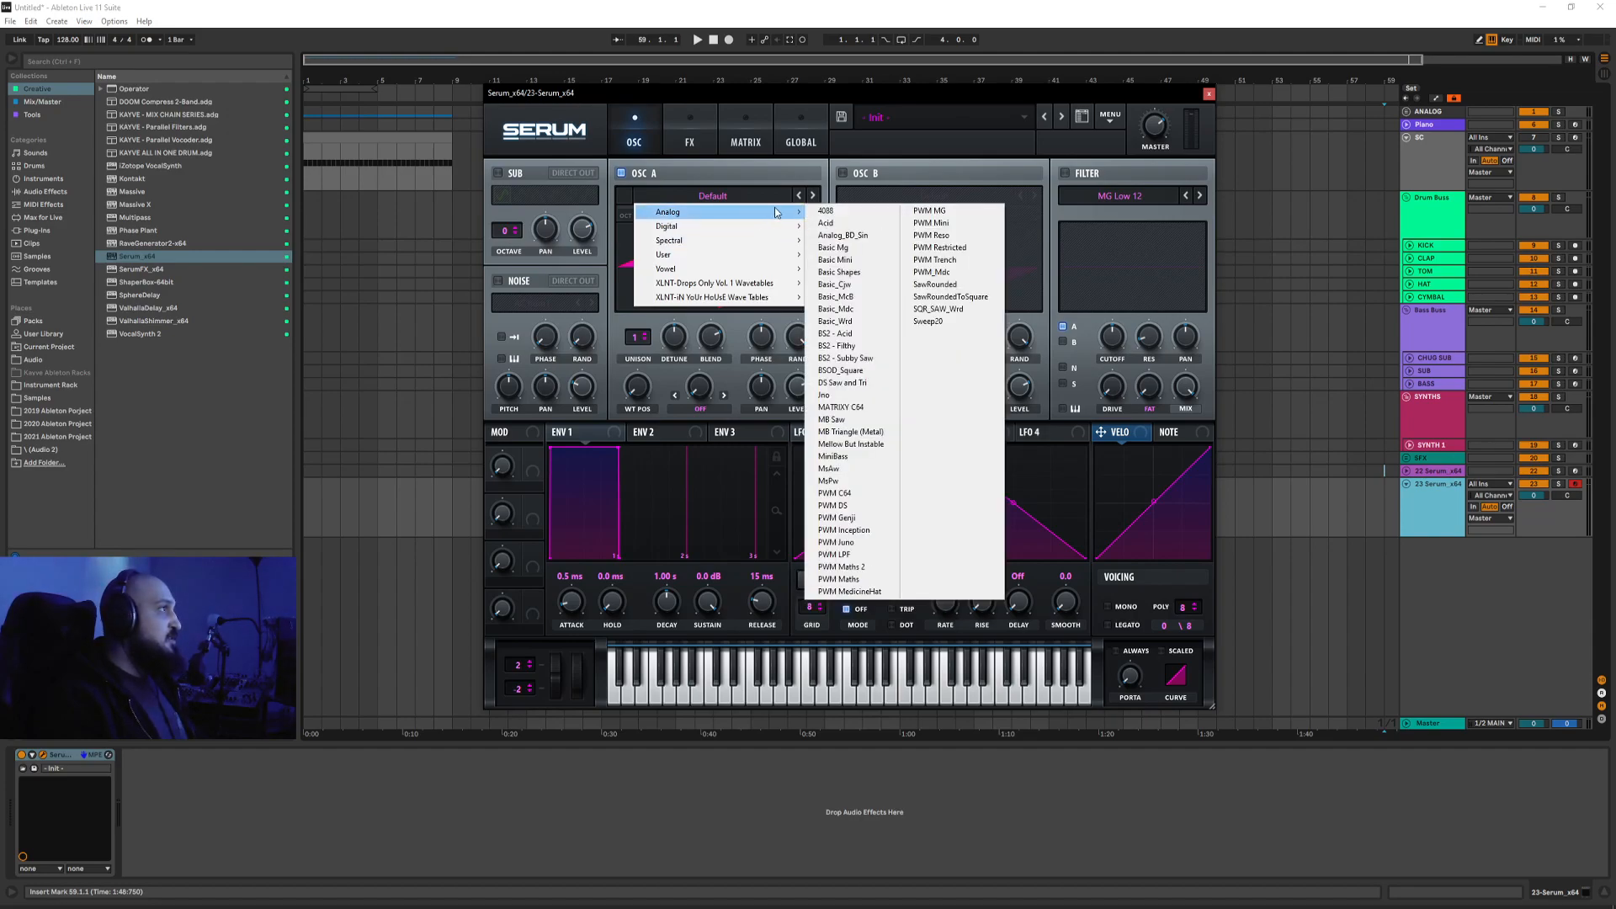
pyautogui.click(841, 225)
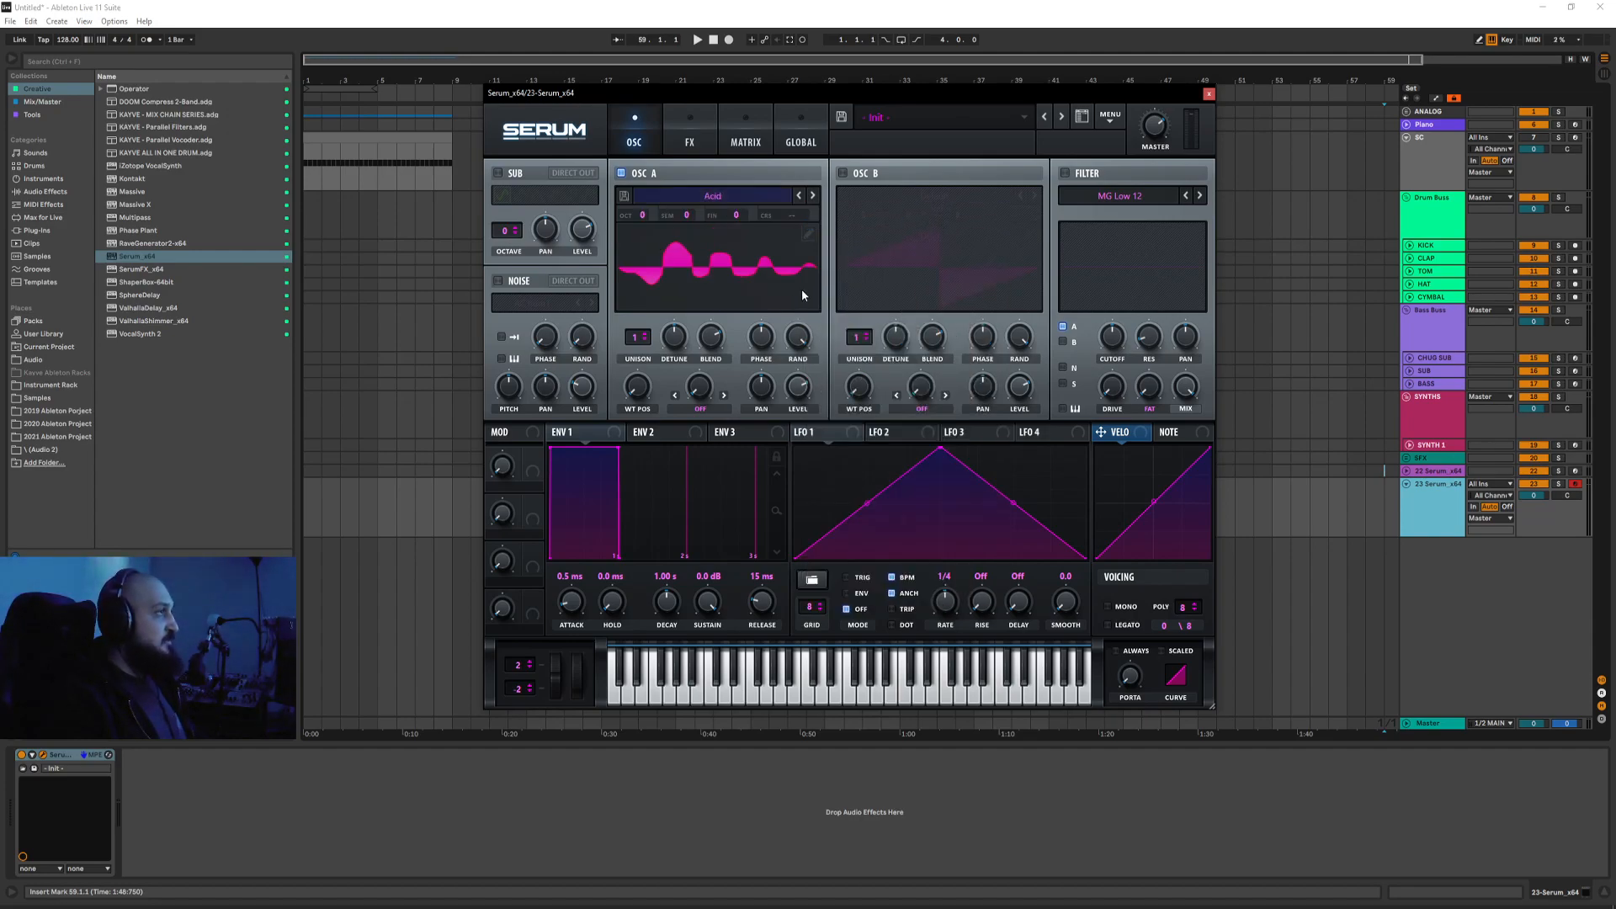
# Step: Move the Serum window slightly upward, enlarge it a little, and take a brief look at the modulation matrix
pyautogui.moveTo(760, 101); pyautogui.dragTo(753, 83)
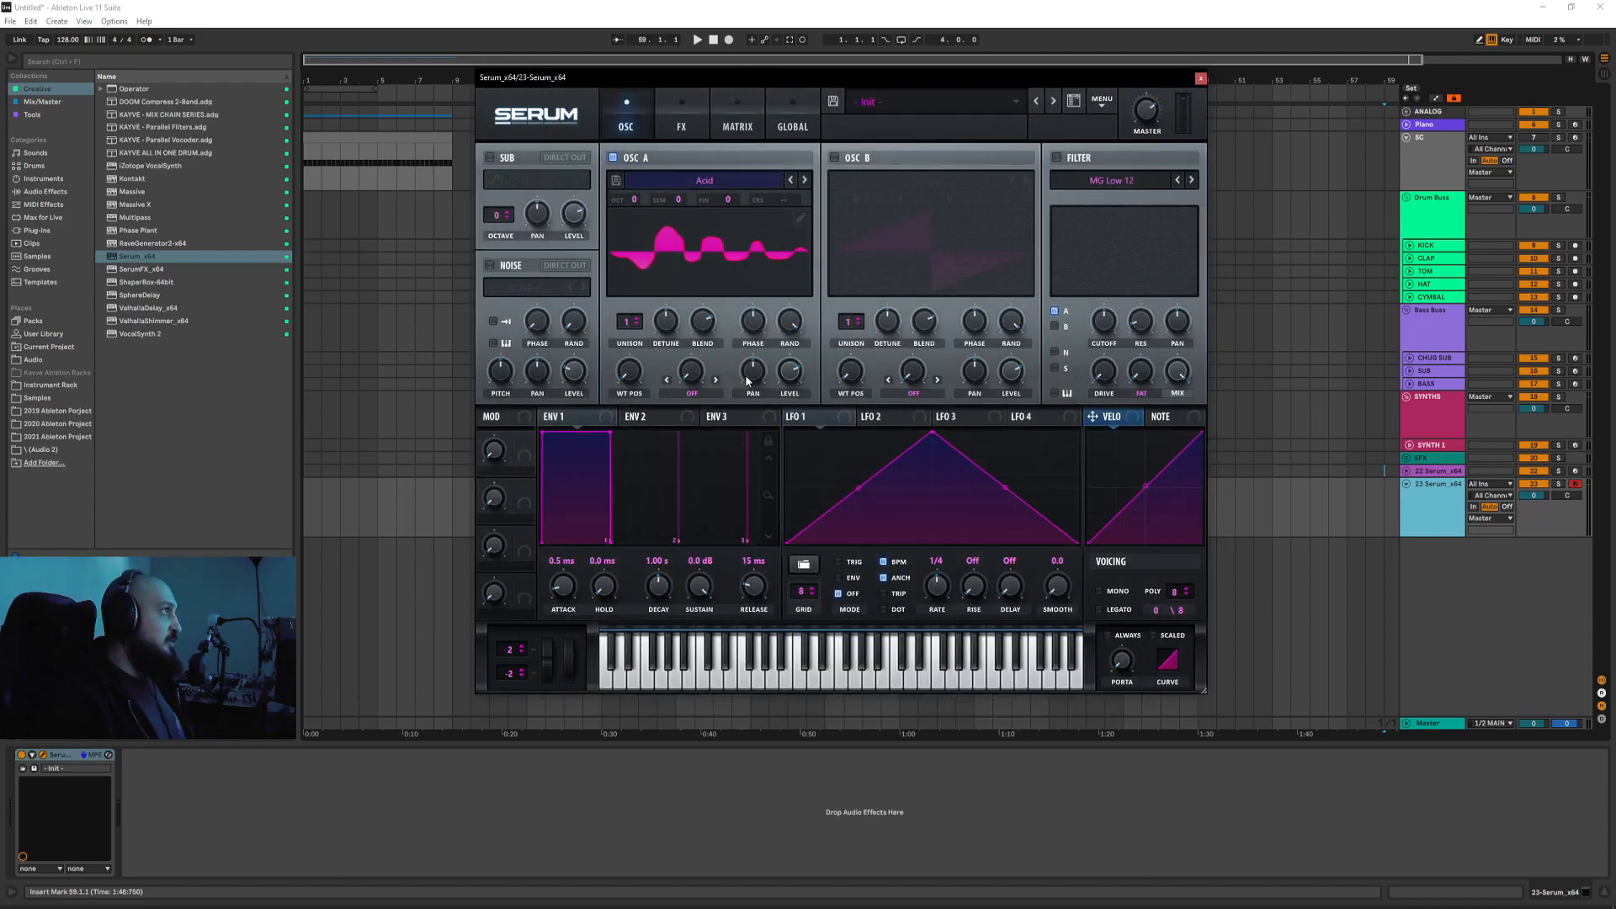
pyautogui.moveTo(1200, 689); pyautogui.dragTo(1218, 695)
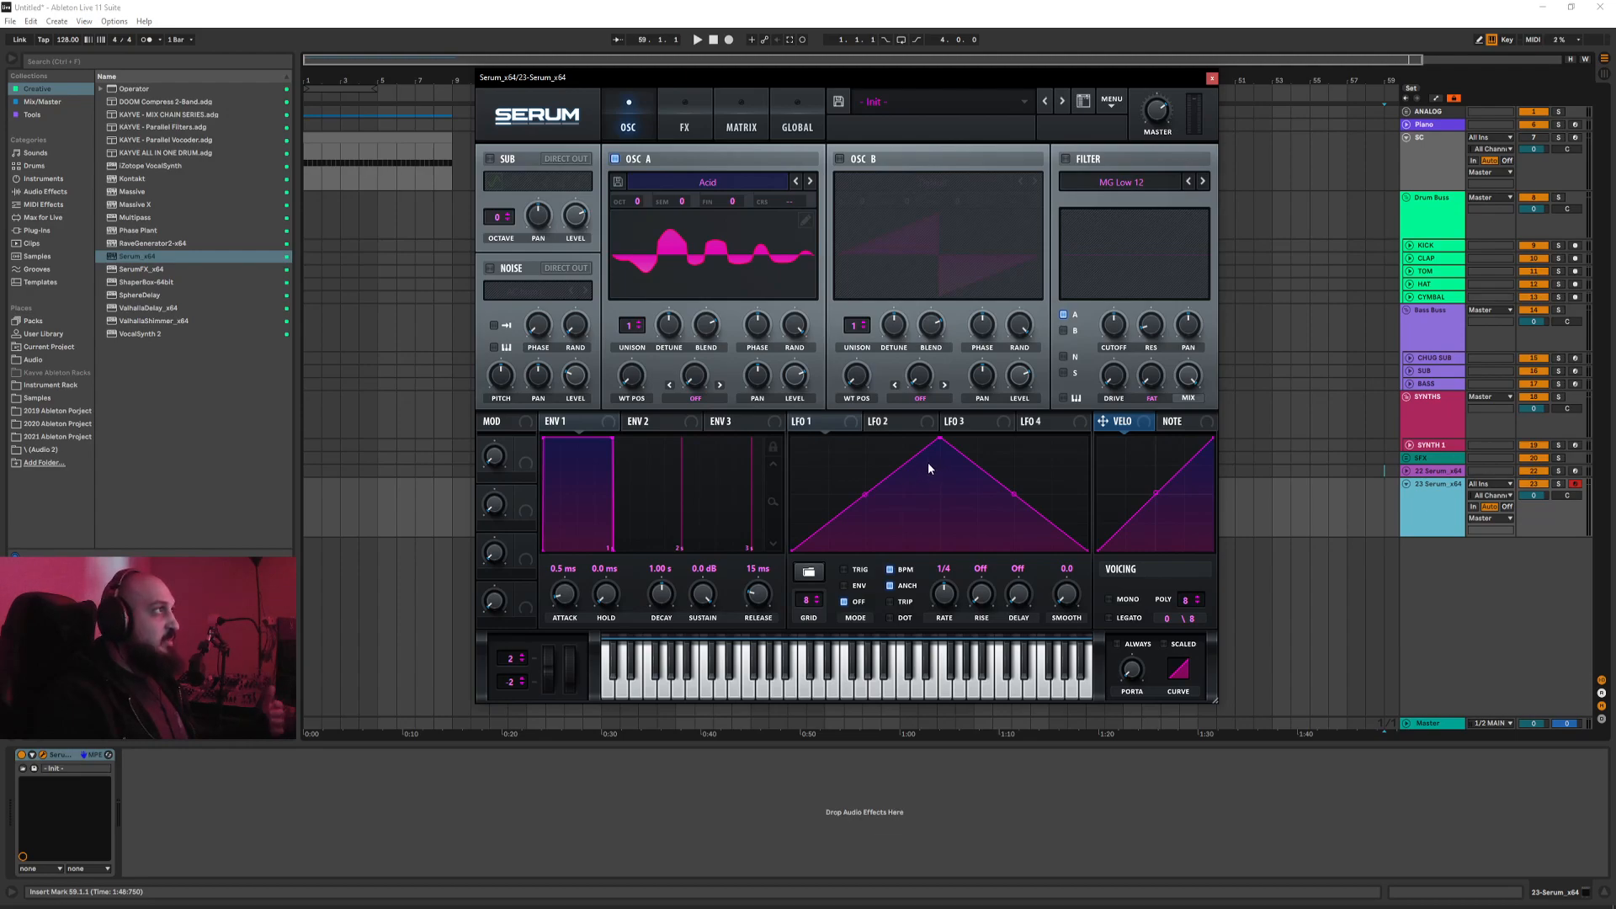
pyautogui.click(739, 128)
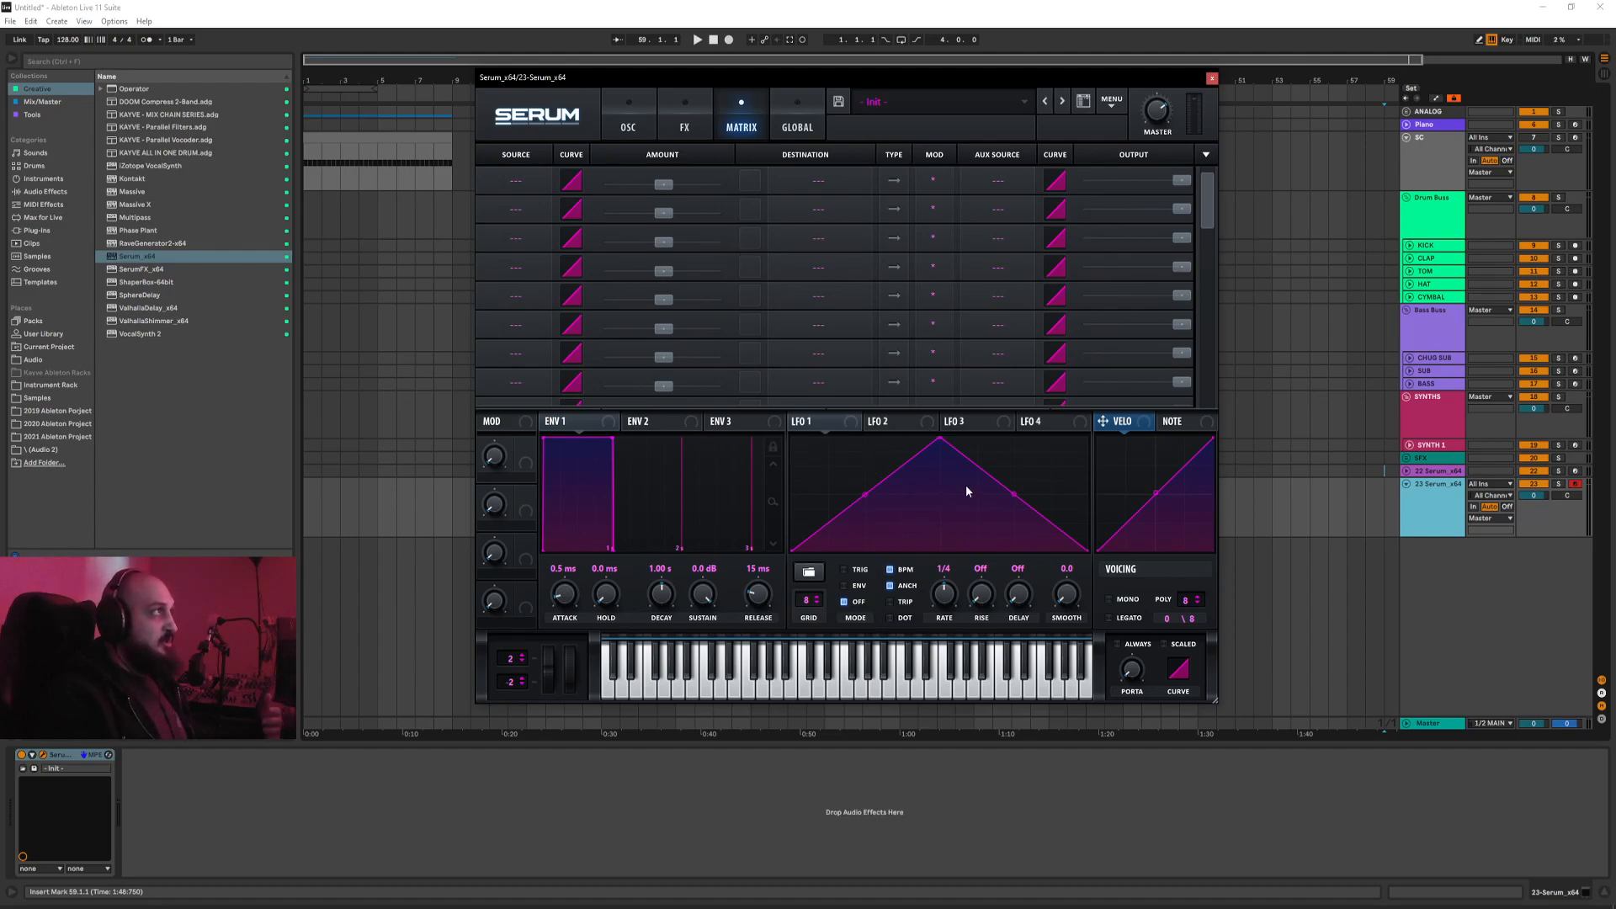
pyautogui.click(626, 123)
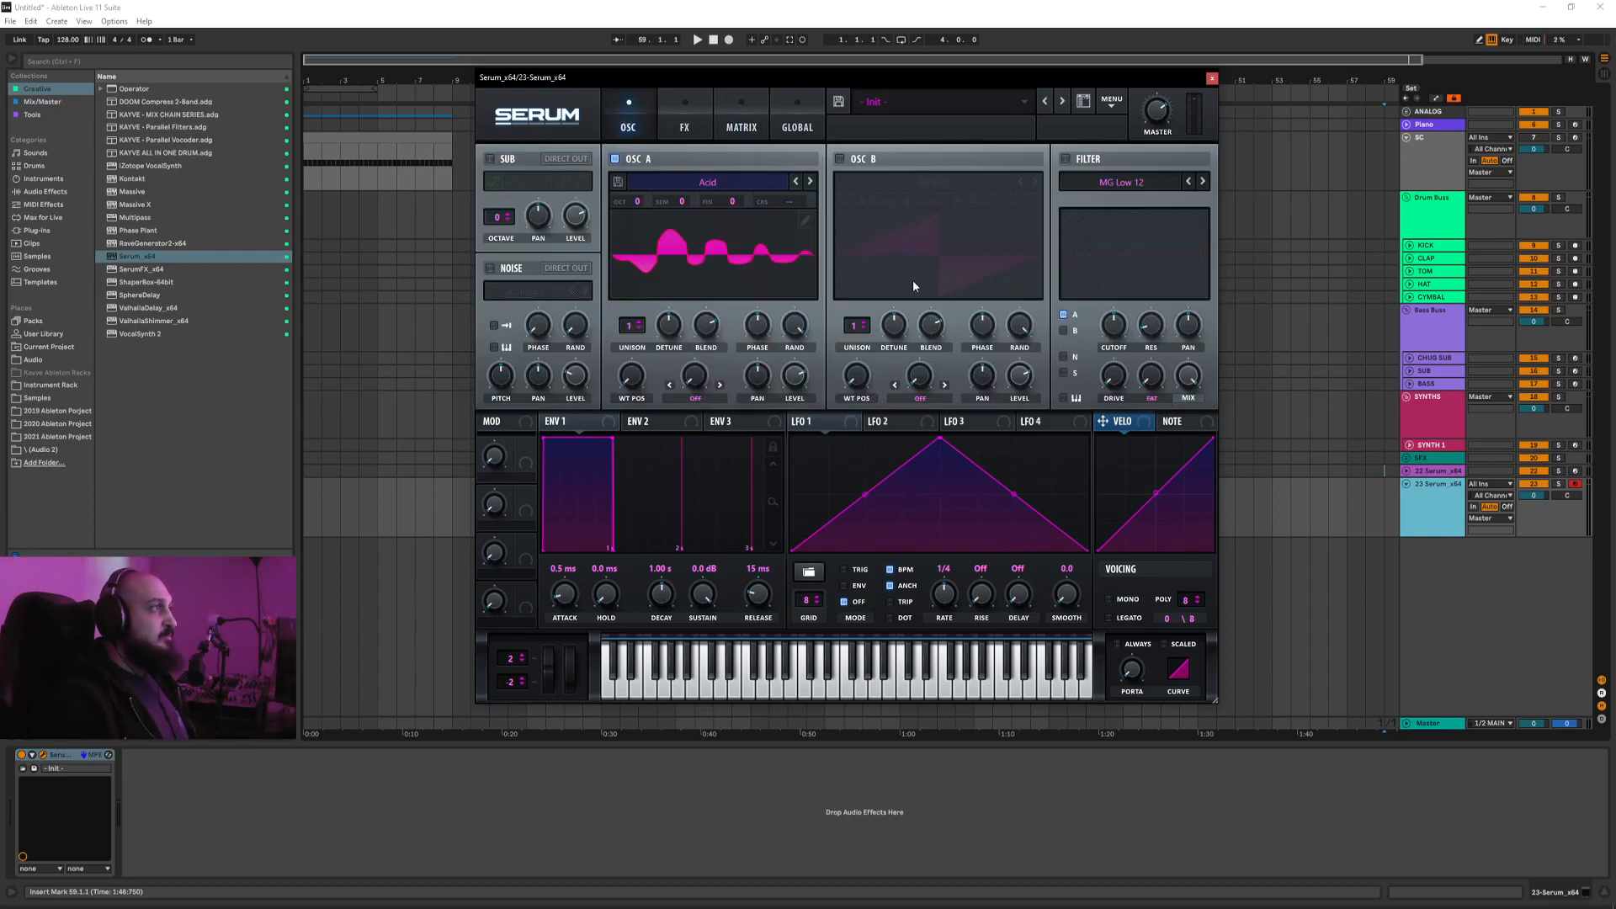
# Step: Reshape LFO 1 from a triangle into a rising ramp that peaks at the end of its cycle
pyautogui.moveTo(940, 437); pyautogui.dragTo(1088, 437)
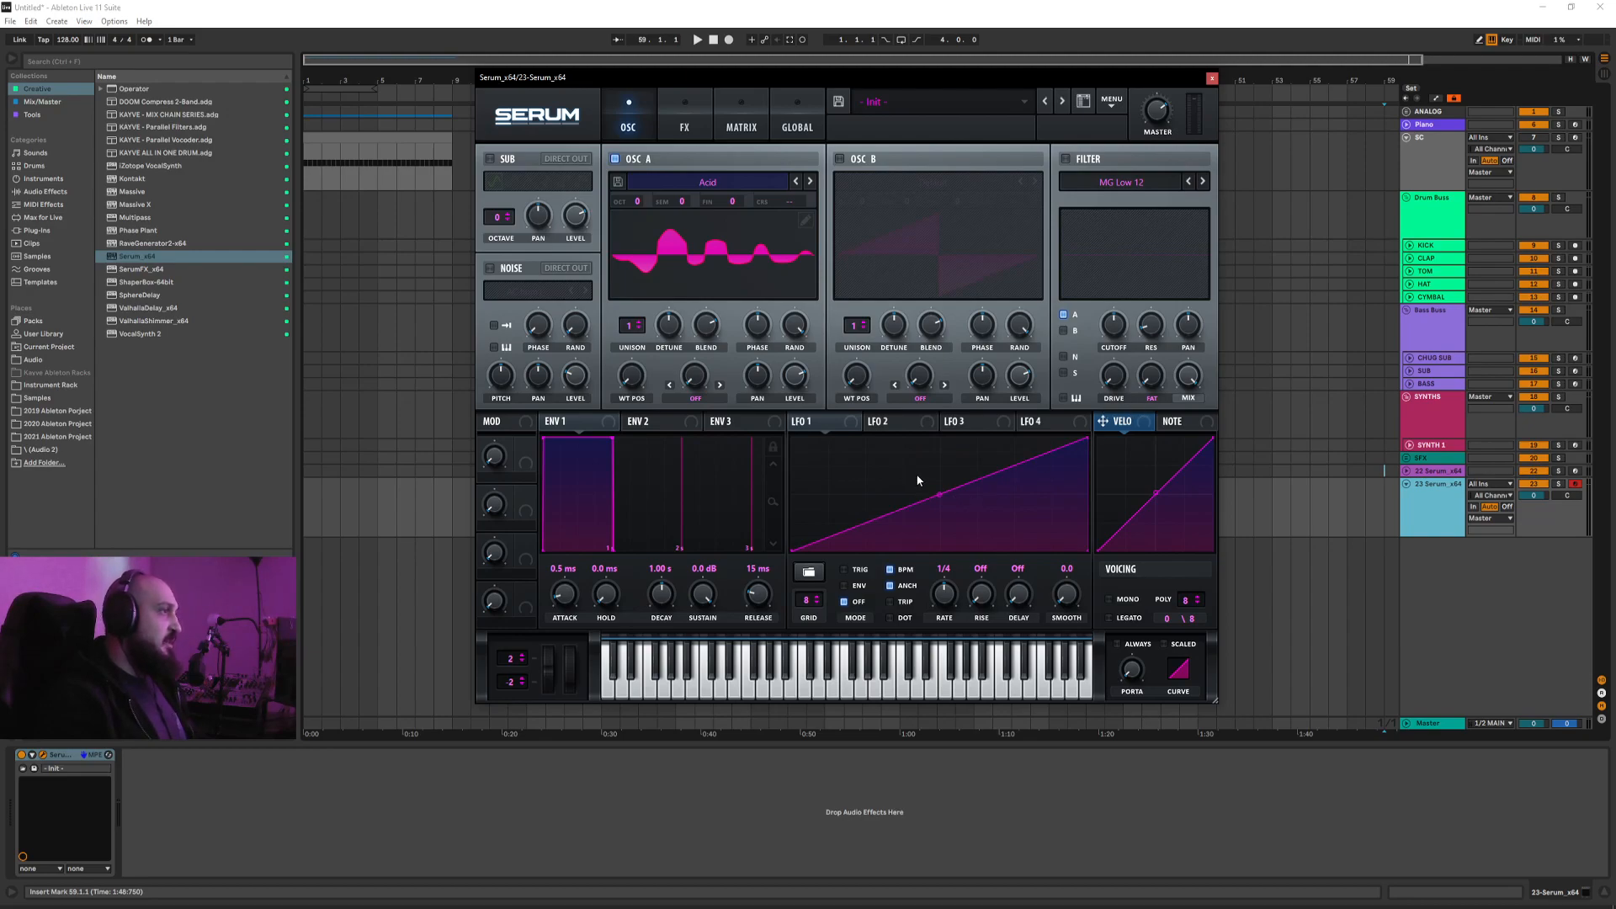
pyautogui.moveTo(1085, 439); pyautogui.dragTo(940, 438)
pyautogui.click(799, 429)
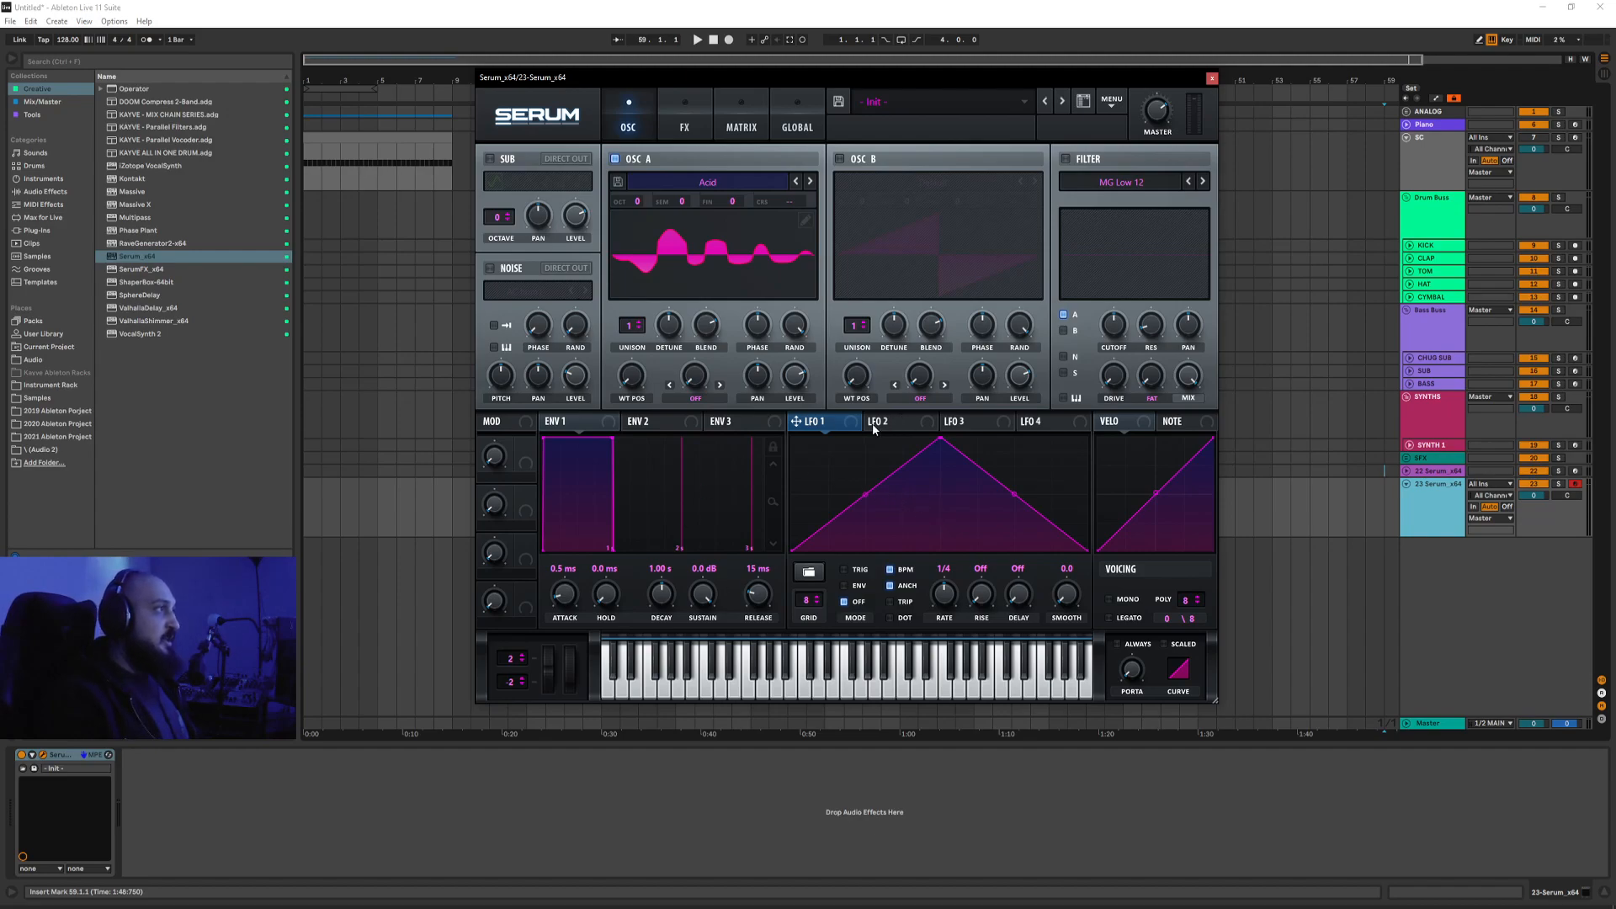
pyautogui.moveTo(940, 439); pyautogui.dragTo(1086, 439)
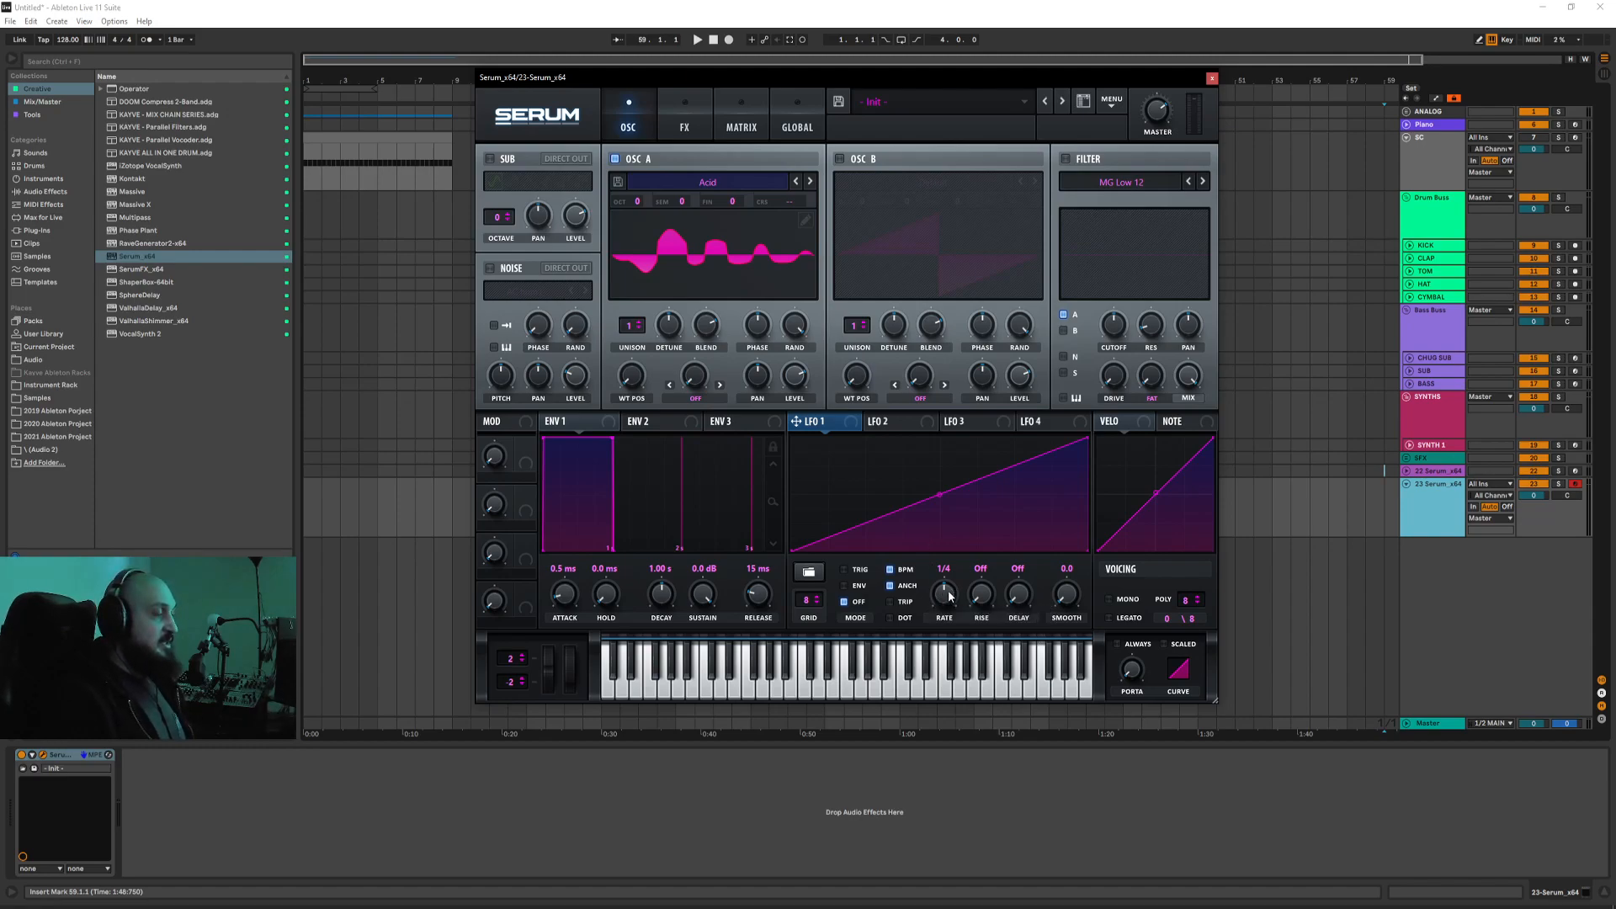
pyautogui.click(892, 570)
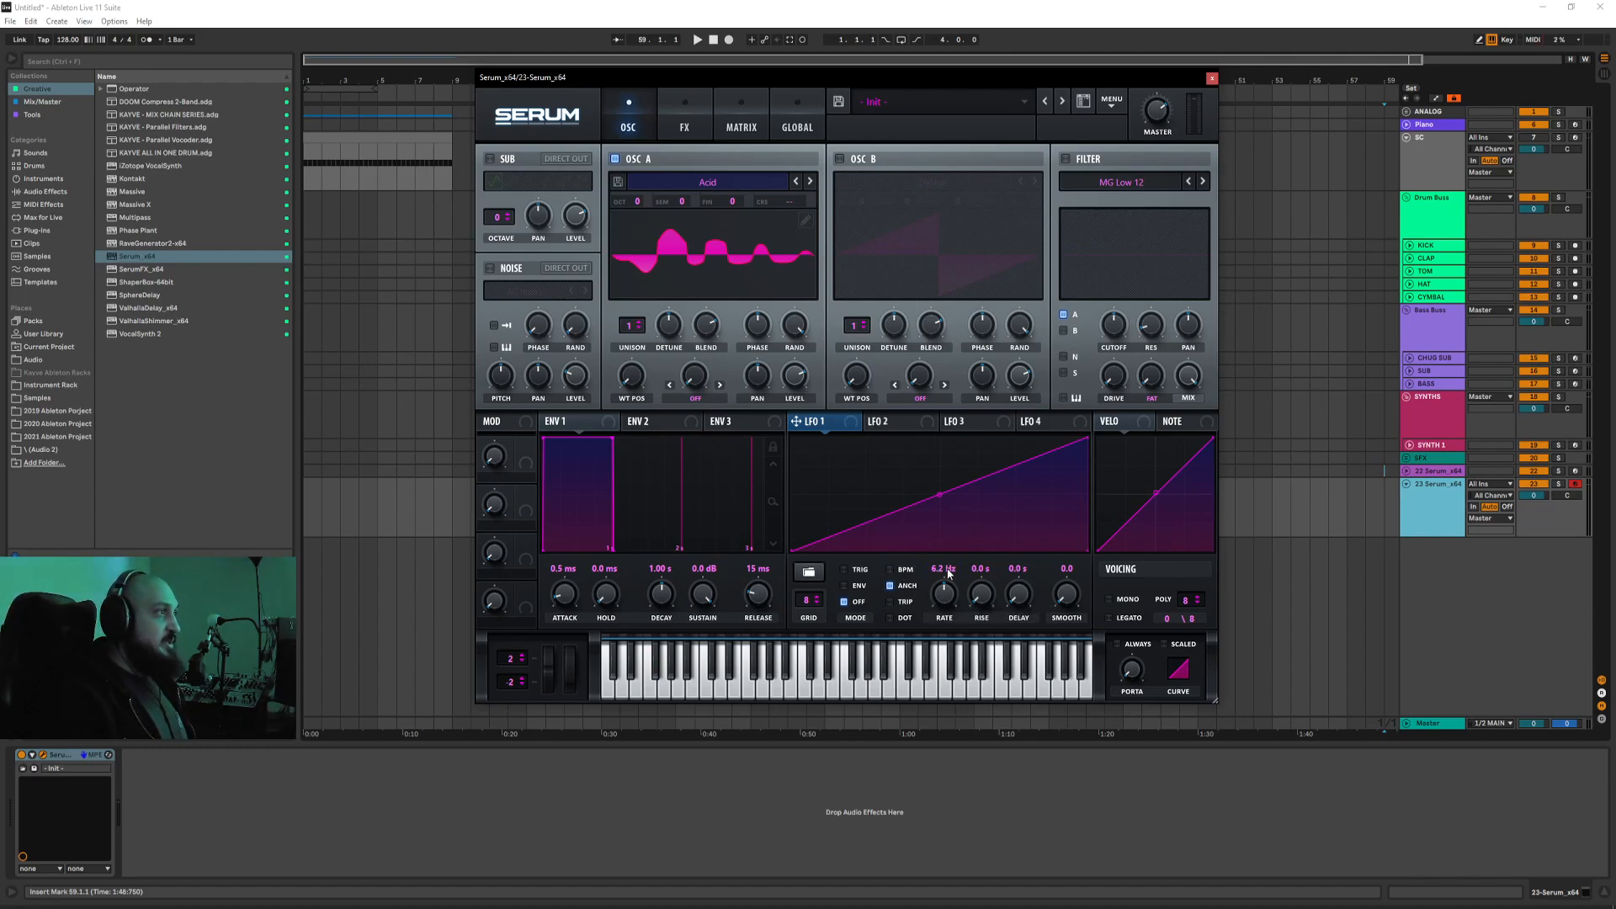
pyautogui.click(904, 569)
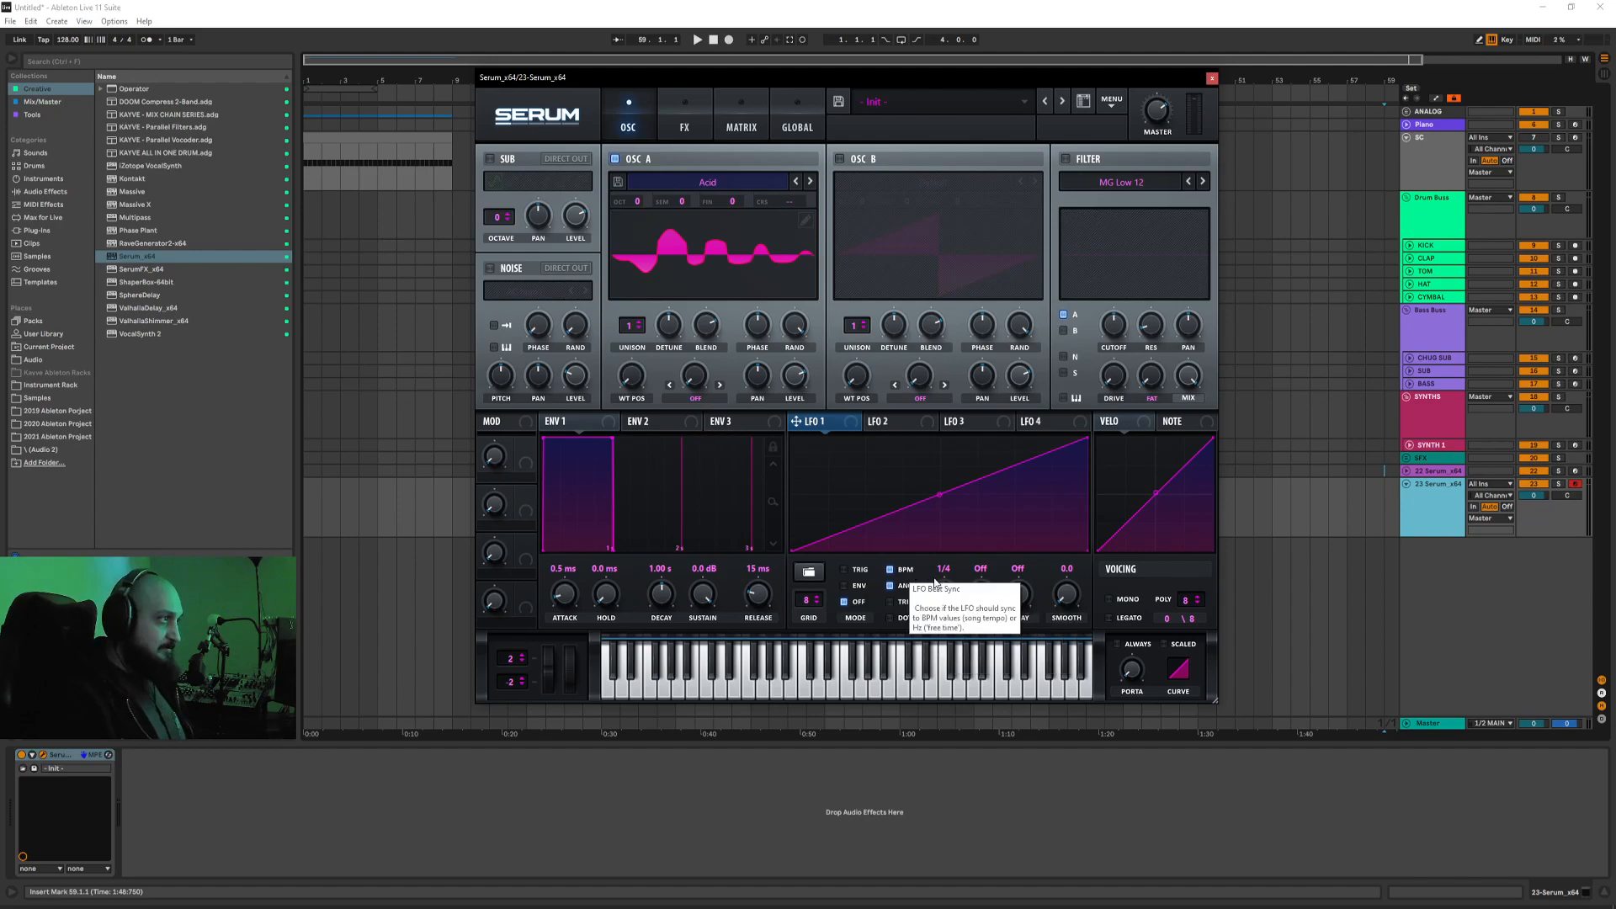
pyautogui.click(889, 587)
# Step: Set the LFO 1 rate to 4 bar
pyautogui.moveTo(944, 595)
pyautogui.mouseDown()
pyautogui.moveTo(941, 630)
pyautogui.moveTo(942, 612)
pyautogui.mouseUp()
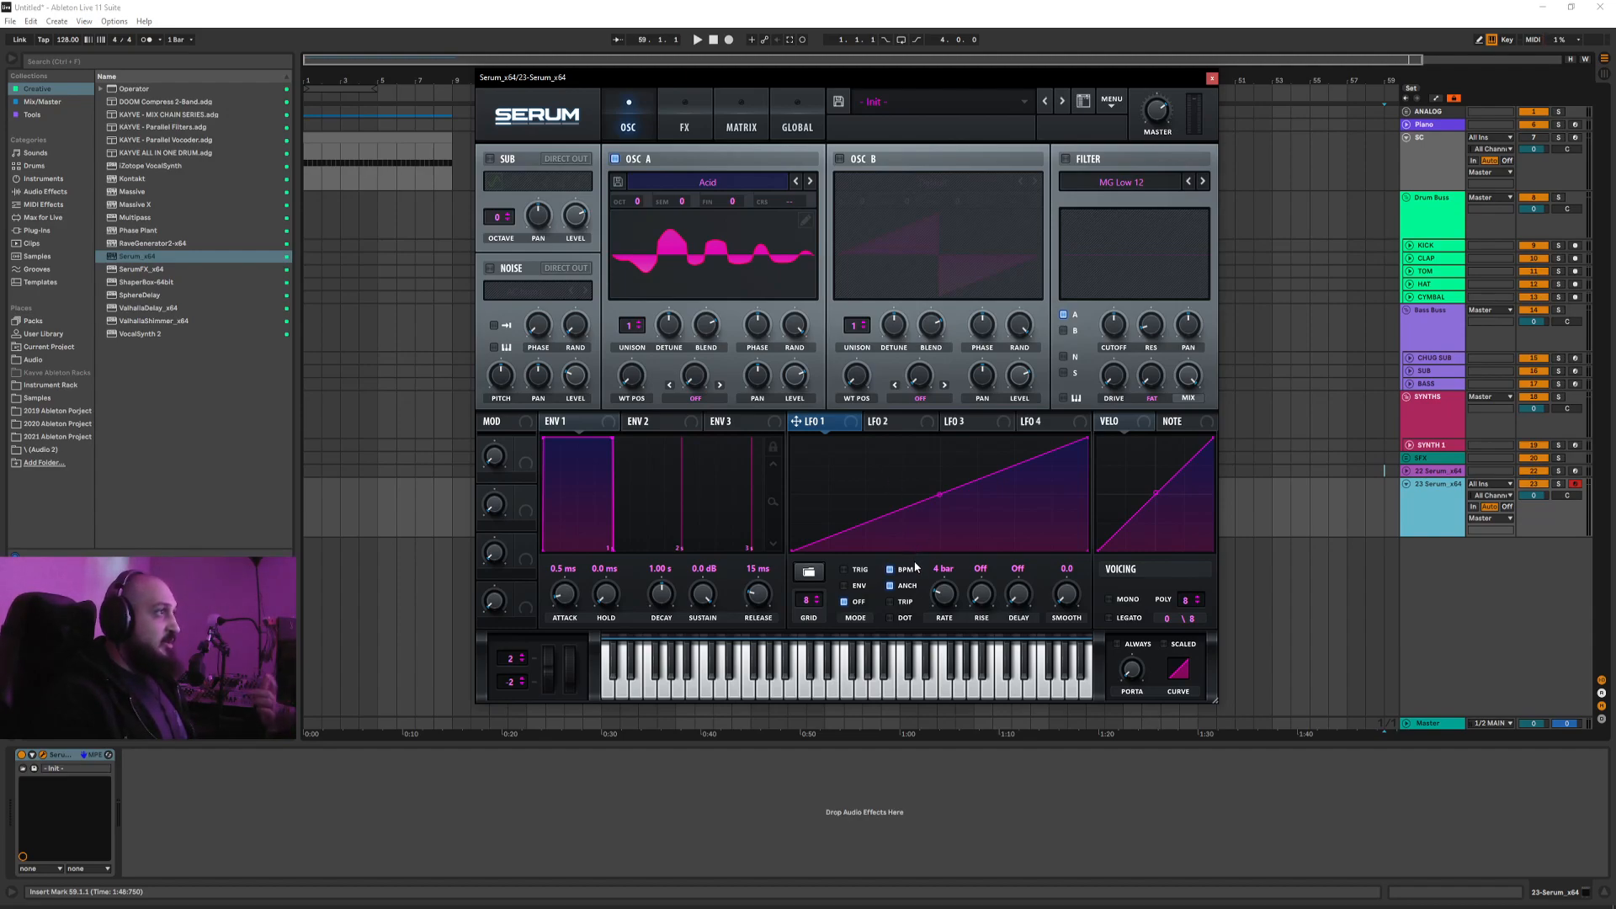
pyautogui.moveTo(930, 598); pyautogui.dragTo(947, 598)
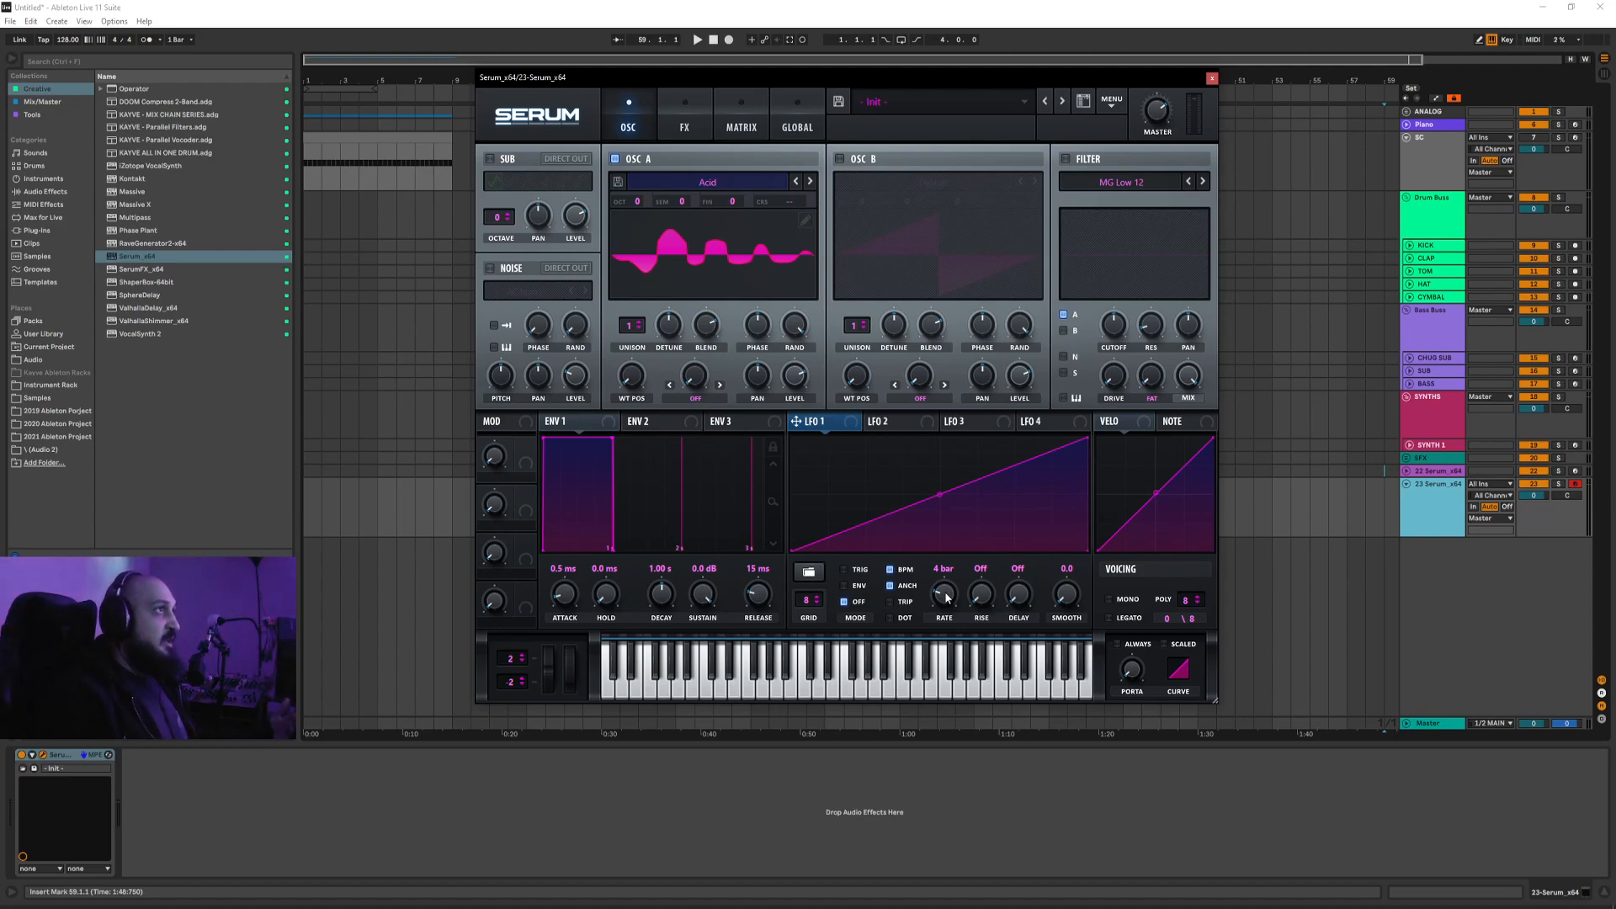
pyautogui.moveTo(950, 597); pyautogui.dragTo(952, 594)
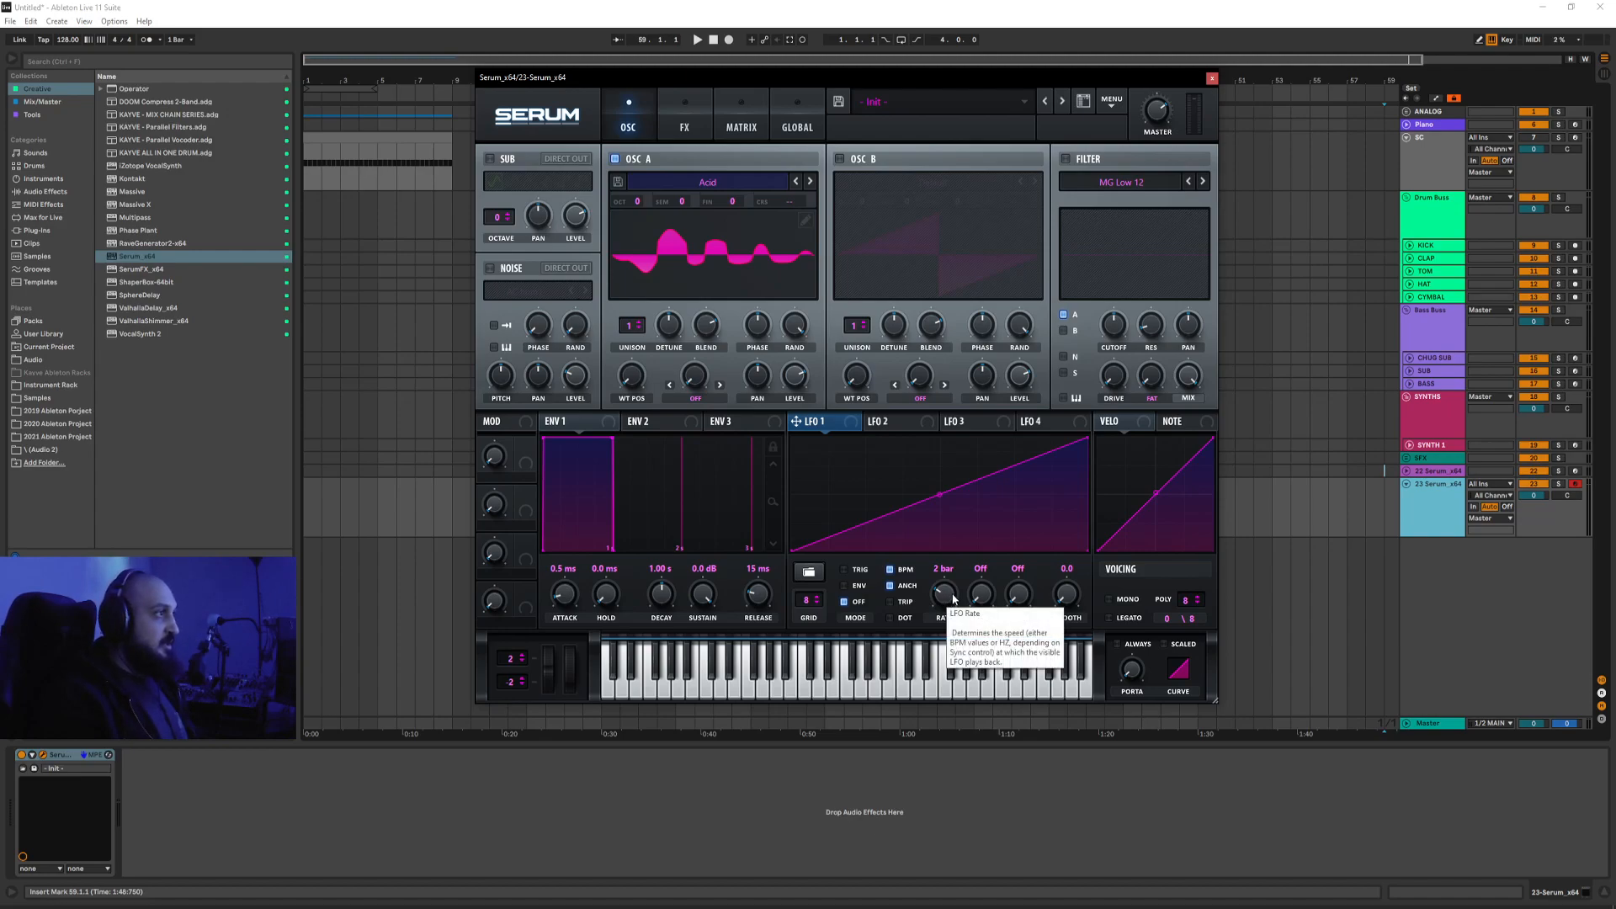
pyautogui.moveTo(958, 609); pyautogui.dragTo(956, 624)
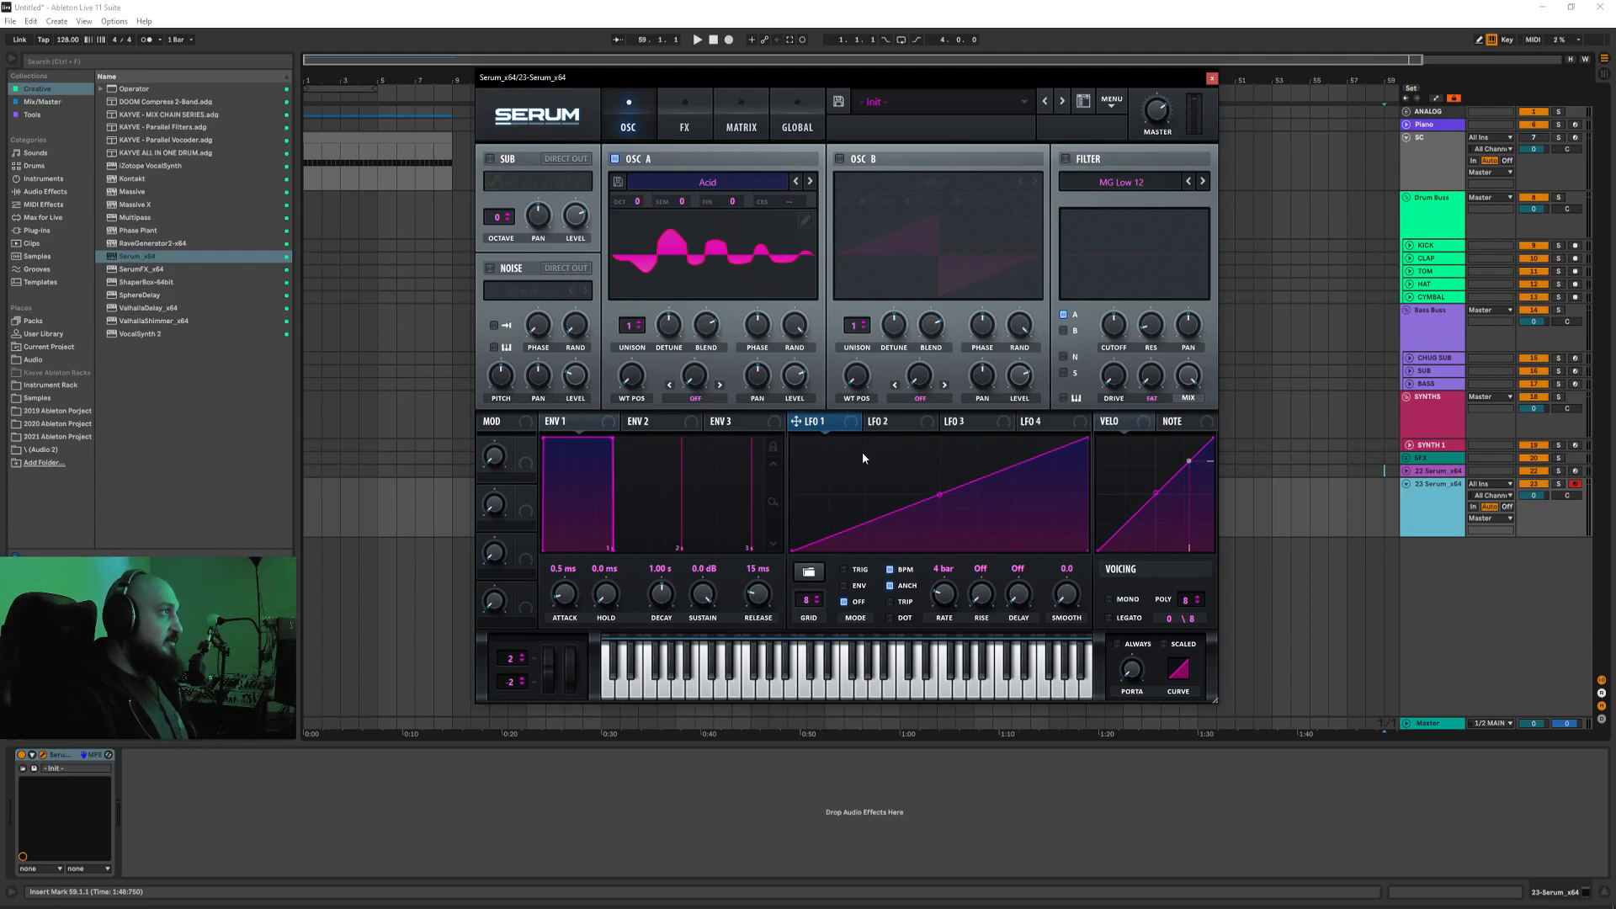
pyautogui.moveTo(822, 433); pyautogui.dragTo(703, 210)
pyautogui.moveTo(827, 244); pyautogui.dragTo(805, 402)
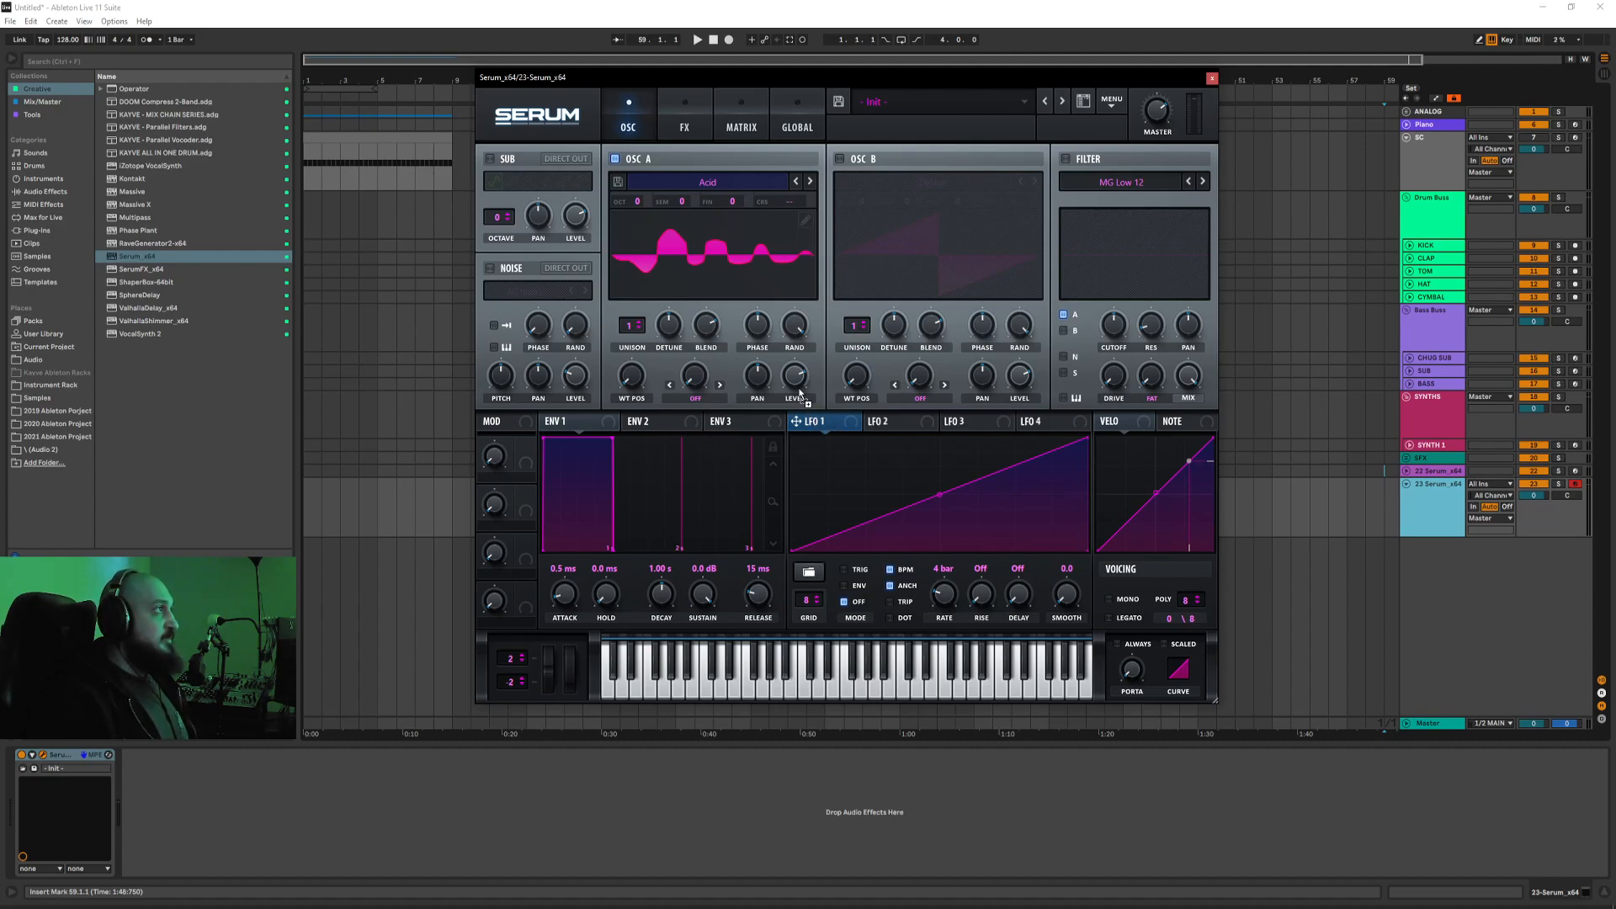
pyautogui.moveTo(779, 221); pyautogui.dragTo(833, 430)
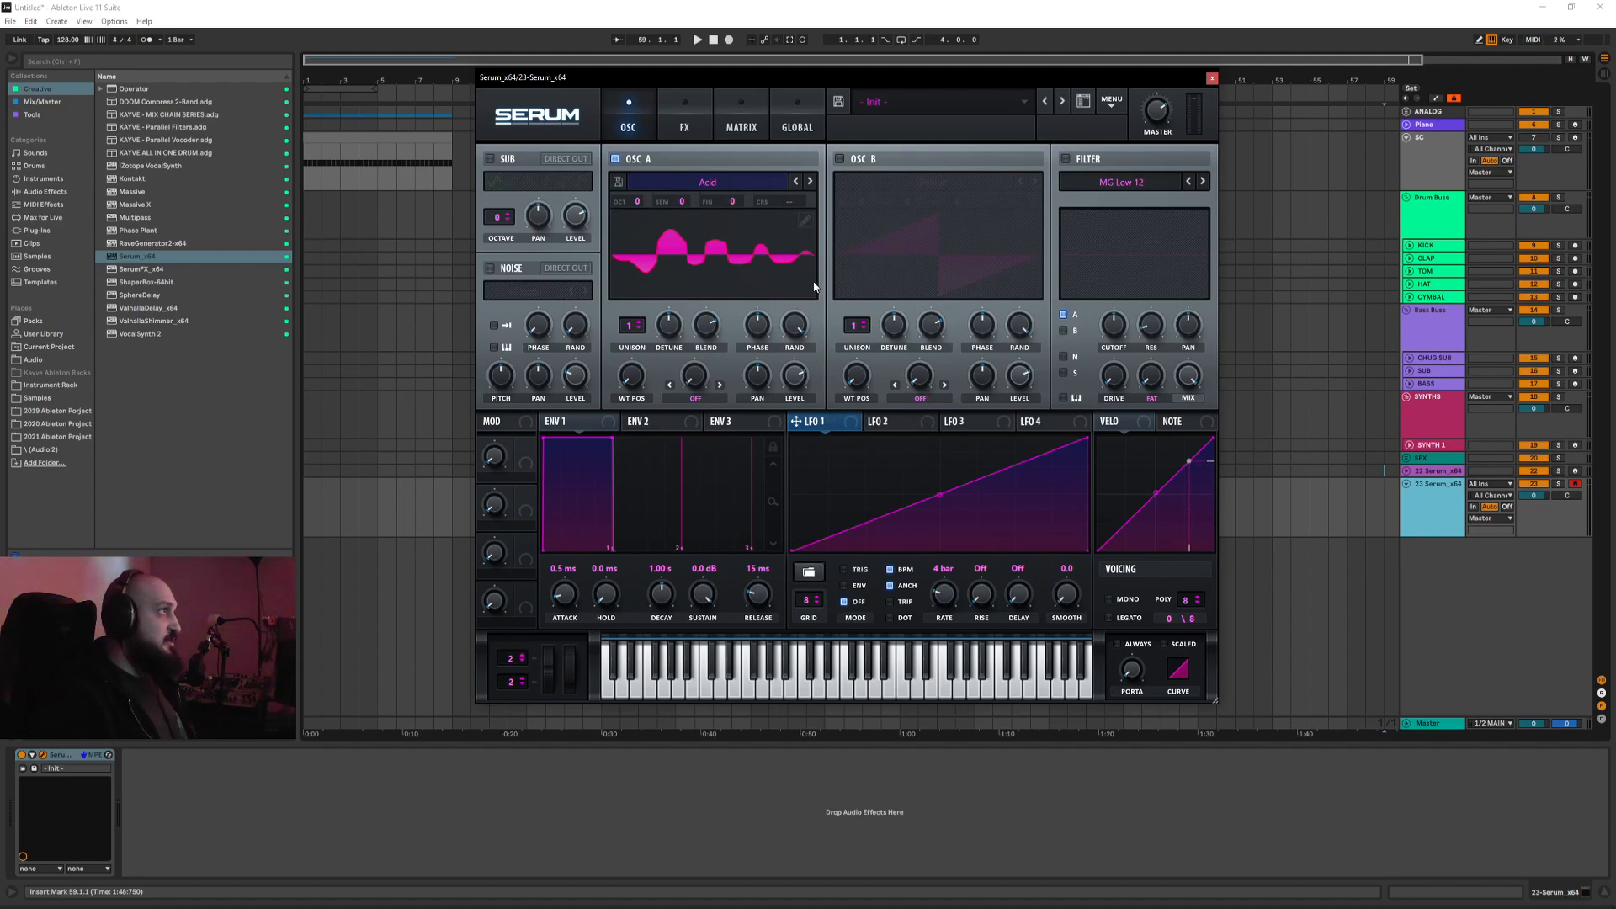
# Step: Add a modulation matrix routing in the first slot from LFO 1 to the global destination Mast.Tun
pyautogui.click(720, 127)
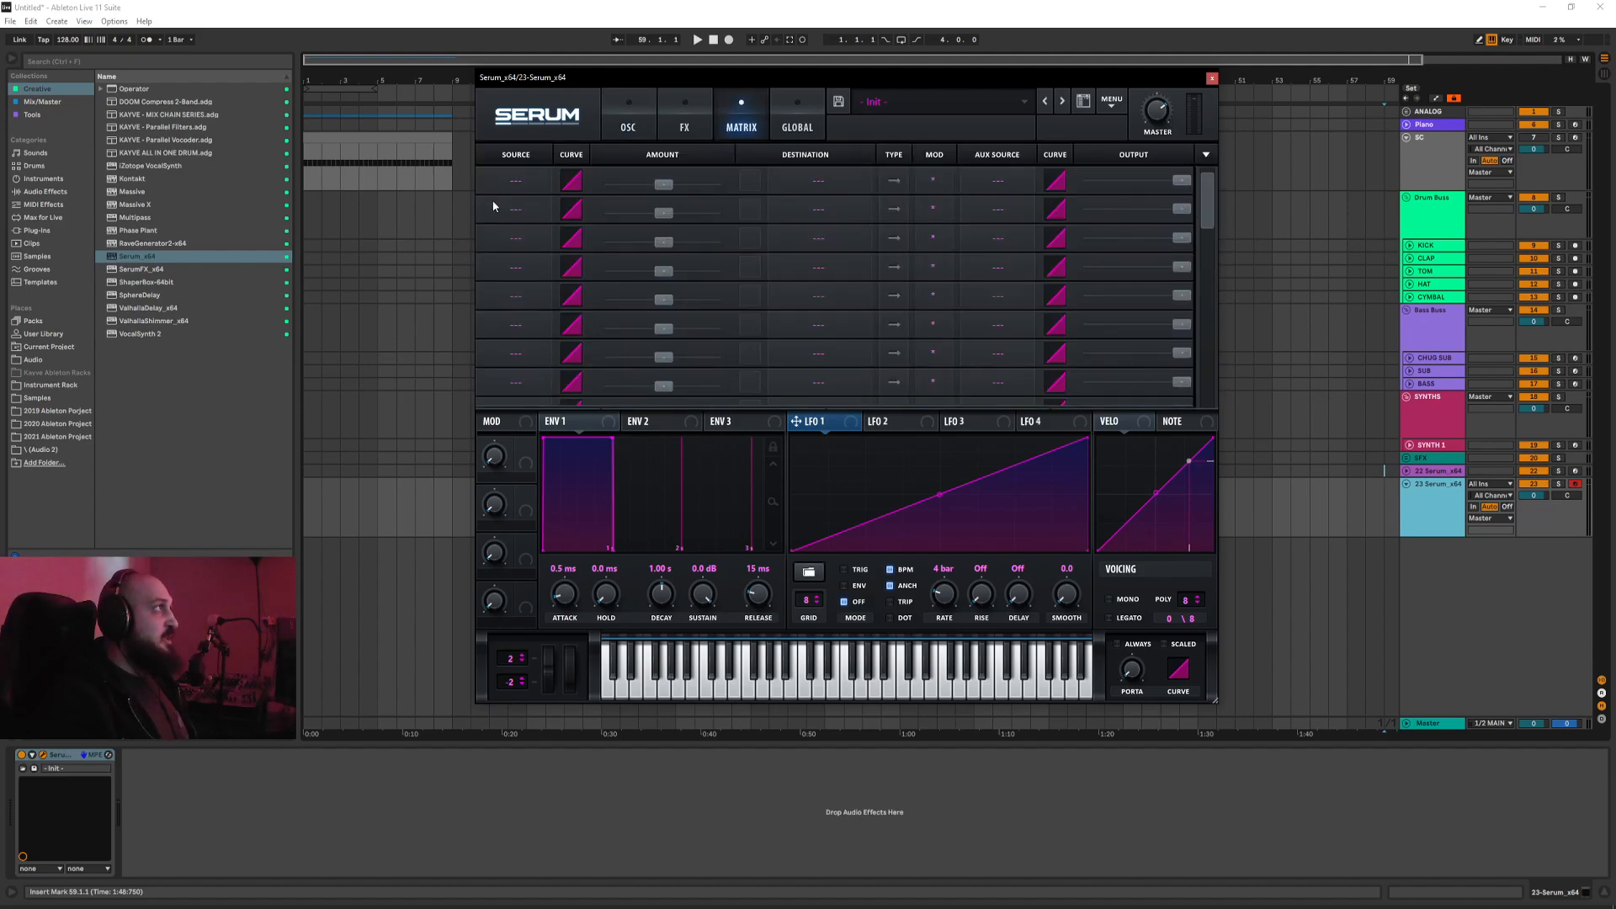
pyautogui.click(510, 182)
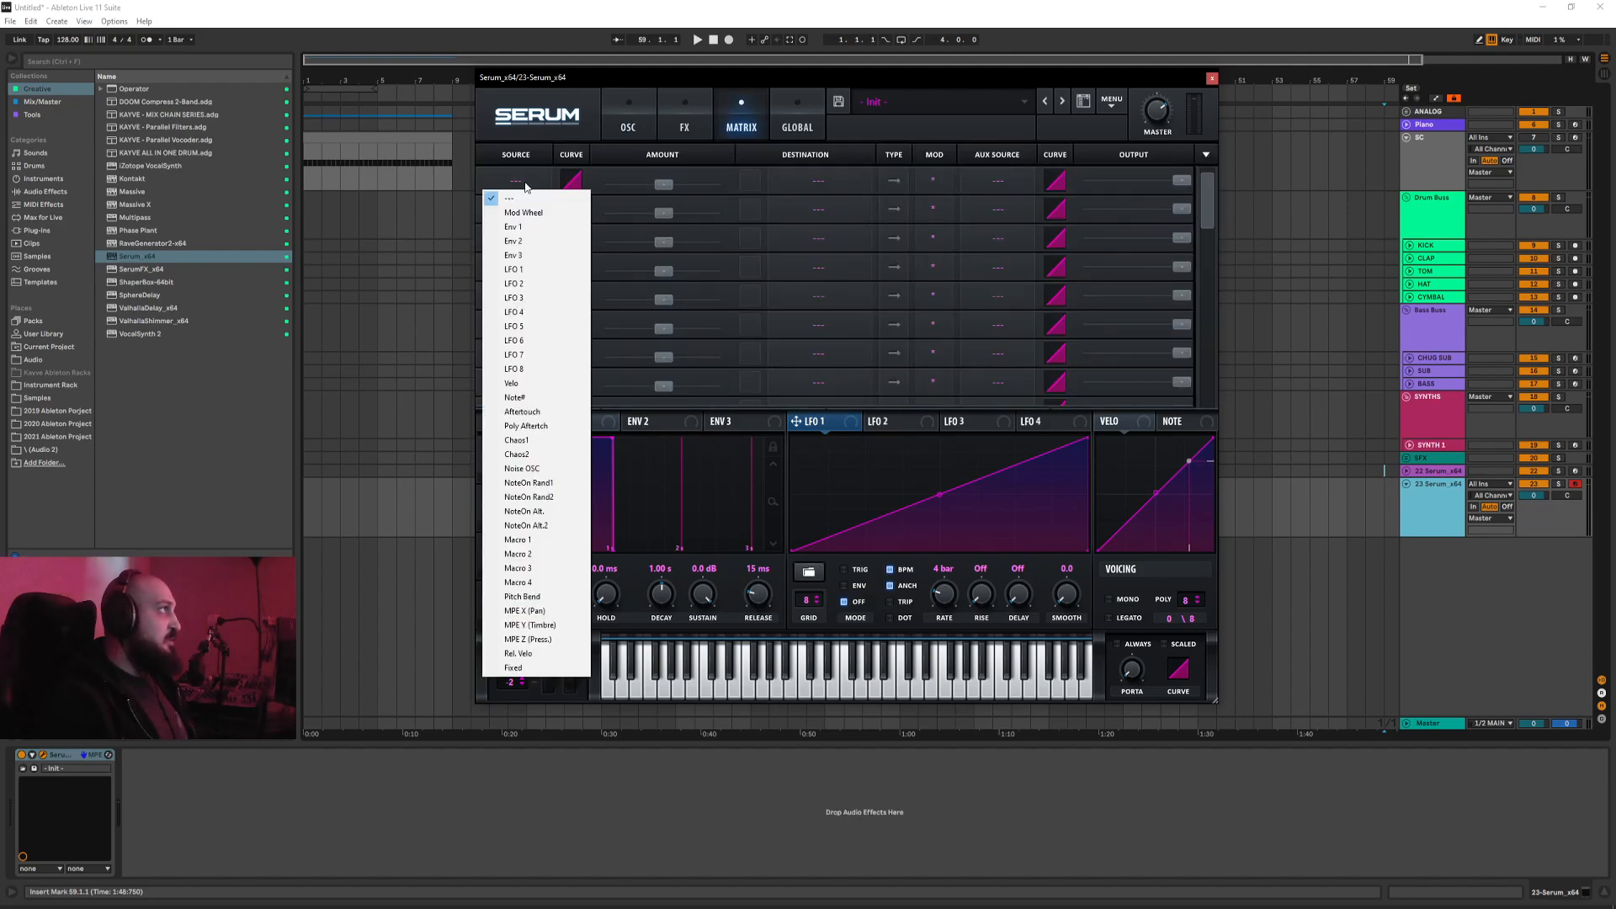
pyautogui.click(531, 269)
pyautogui.click(817, 181)
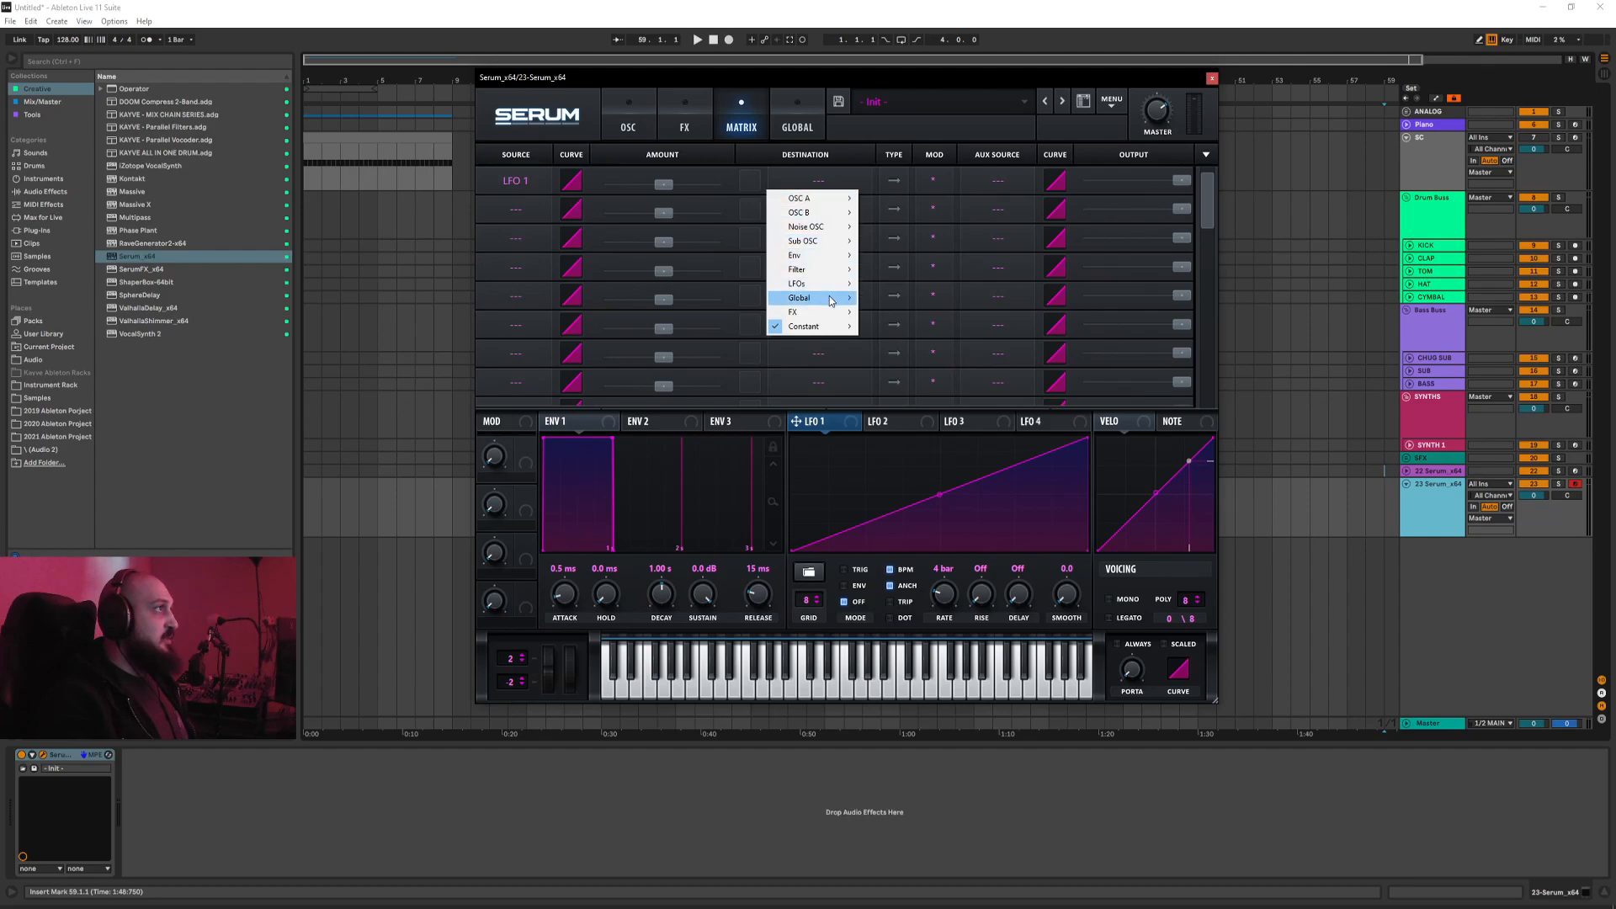
pyautogui.moveTo(830, 301)
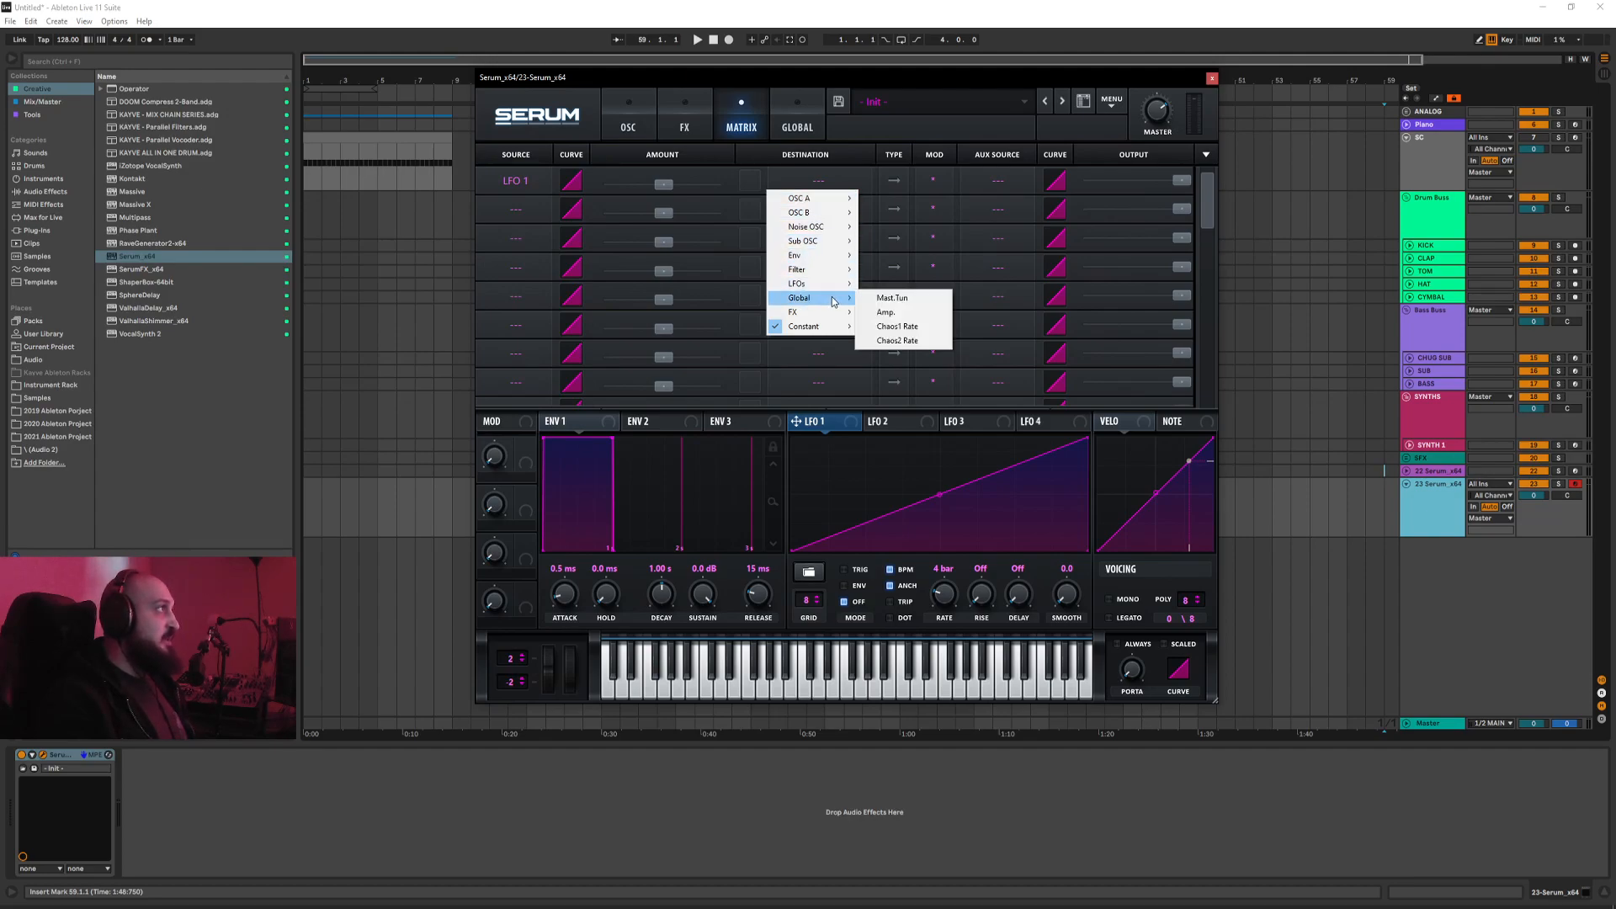
pyautogui.click(886, 298)
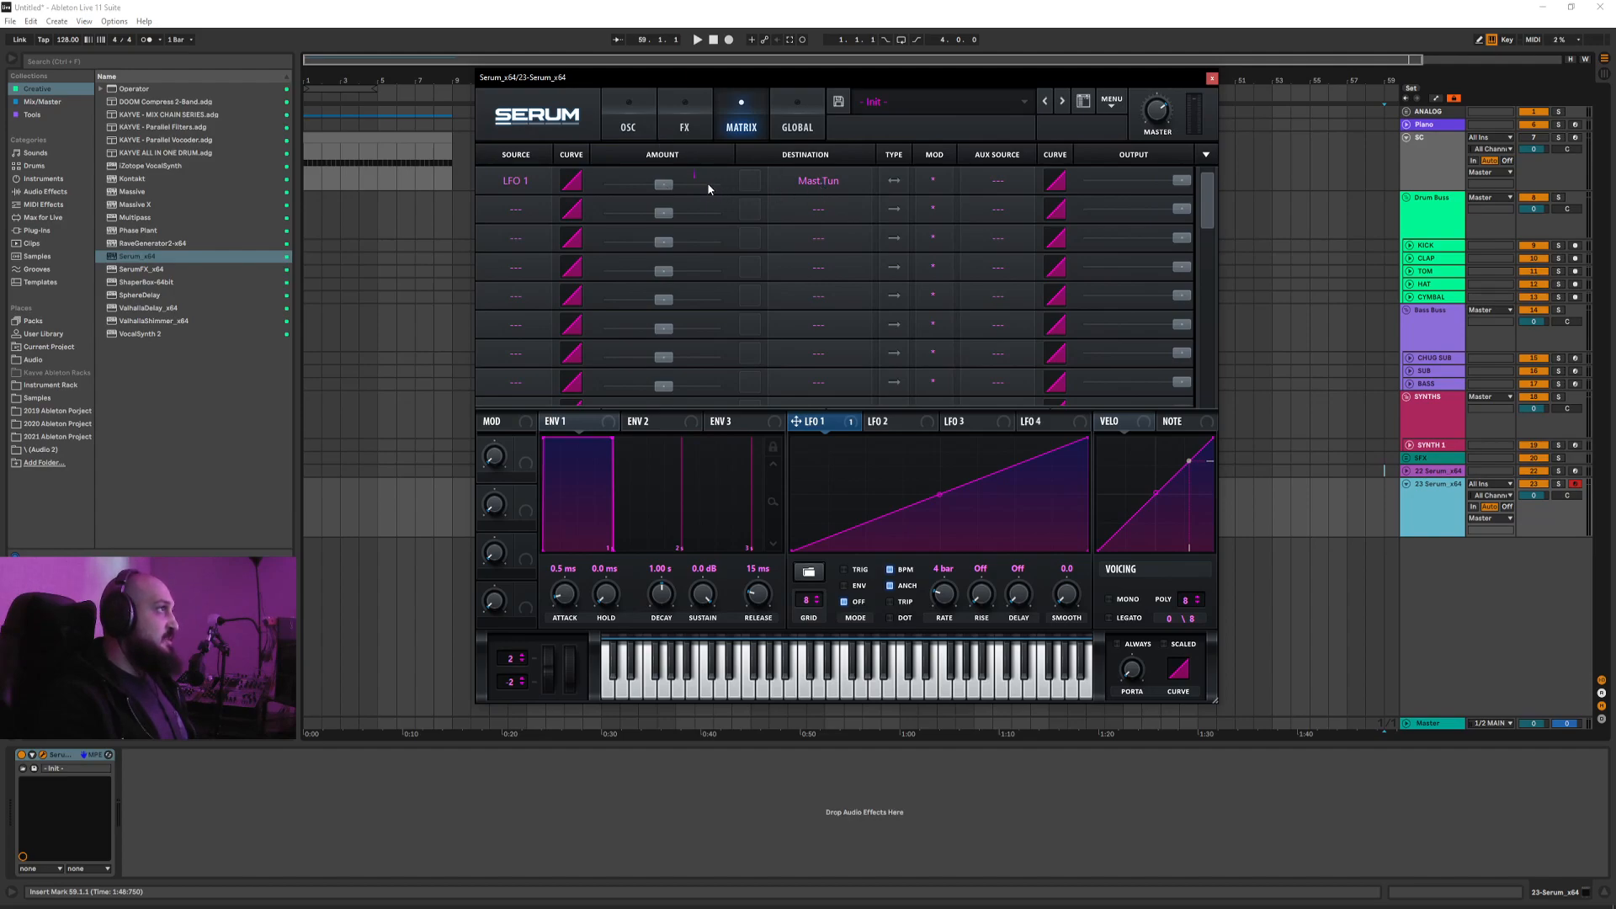
# Step: Raise the LFO 1 to Mast.Tun modulation amount to about a quarter of its positive range and audition a note
pyautogui.doubleClick(660, 184)
pyautogui.write('2')
pyautogui.press('Return')
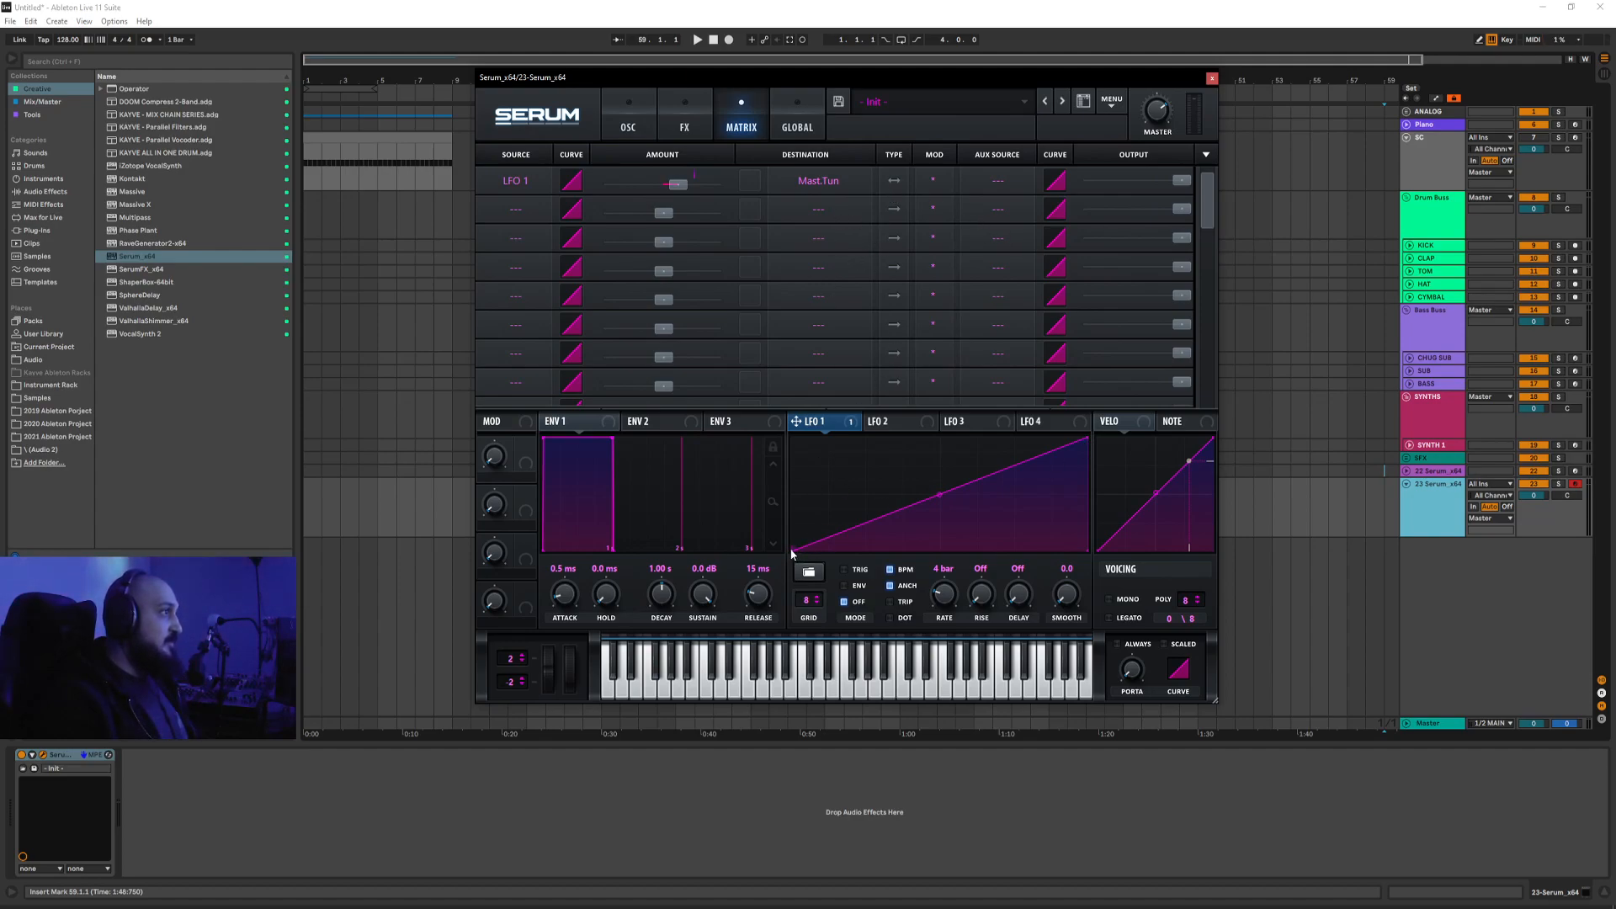
pyautogui.click(896, 183)
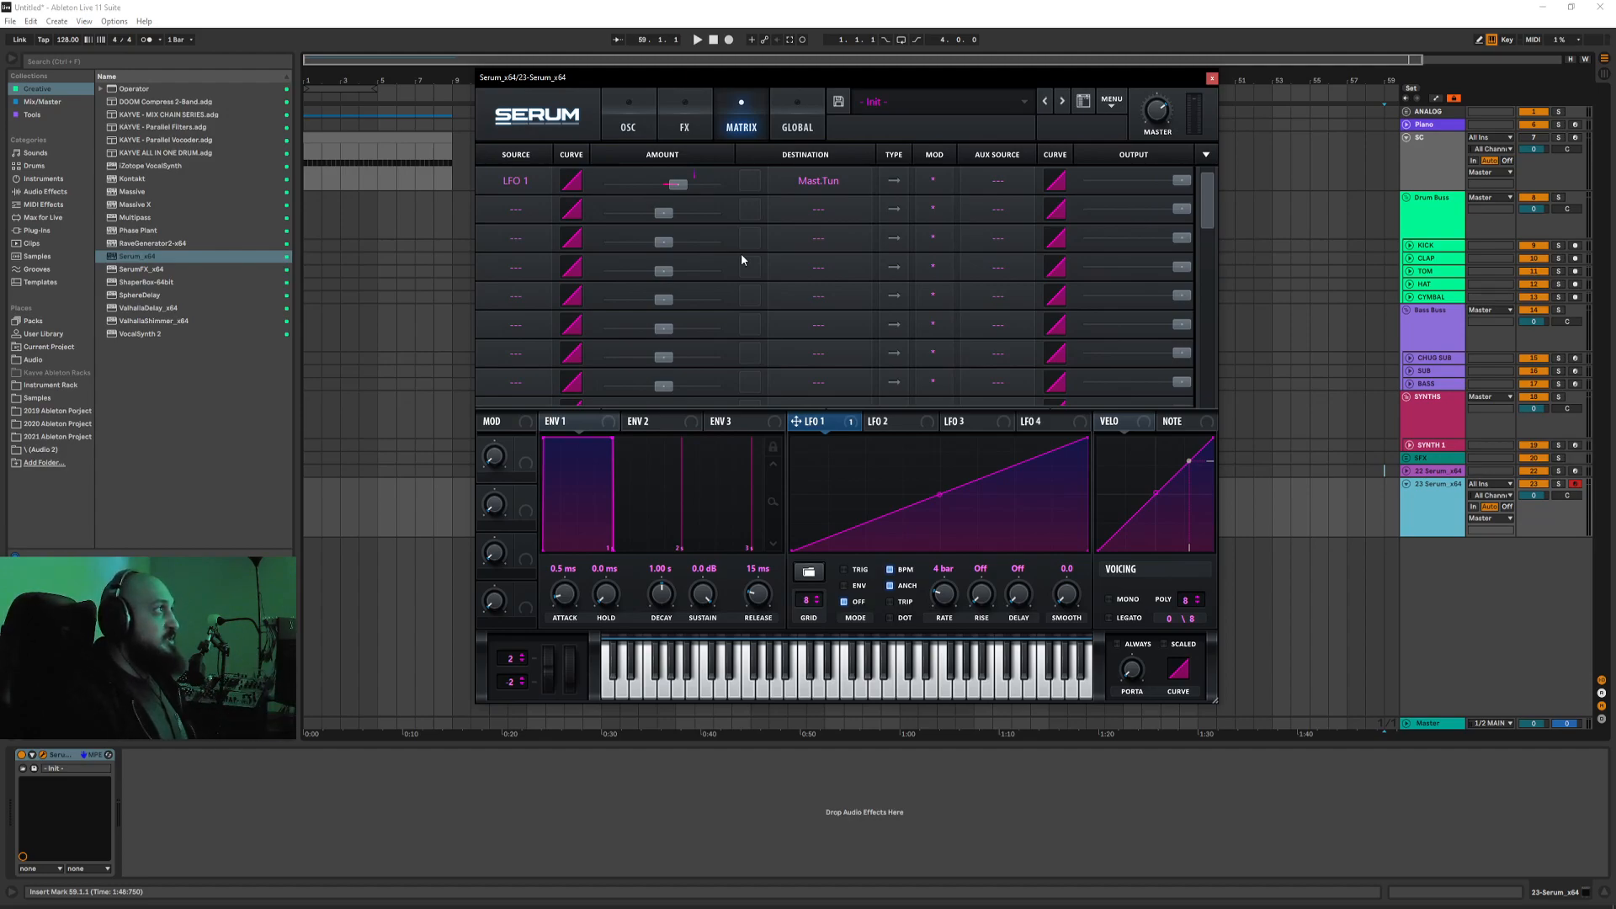
pyautogui.press('a')
# Step: Switch LFO 1 to Trig mode and audition the master-tuning sweep with repeated notes, keeping the rate at 4 bar
pyautogui.click(854, 575)
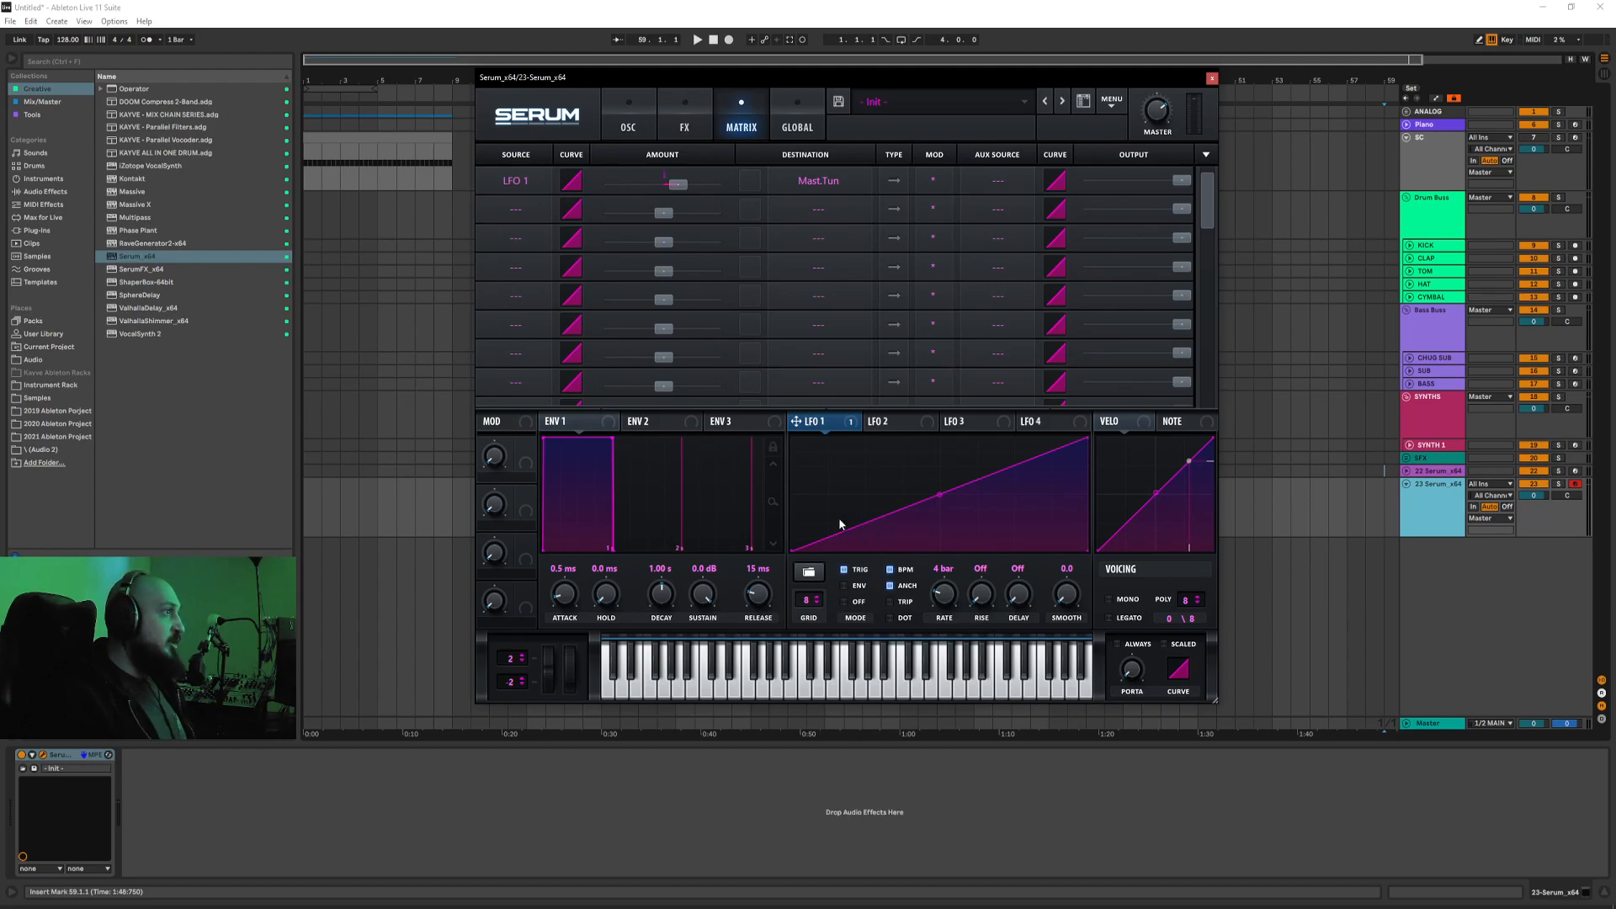
pyautogui.press('a')
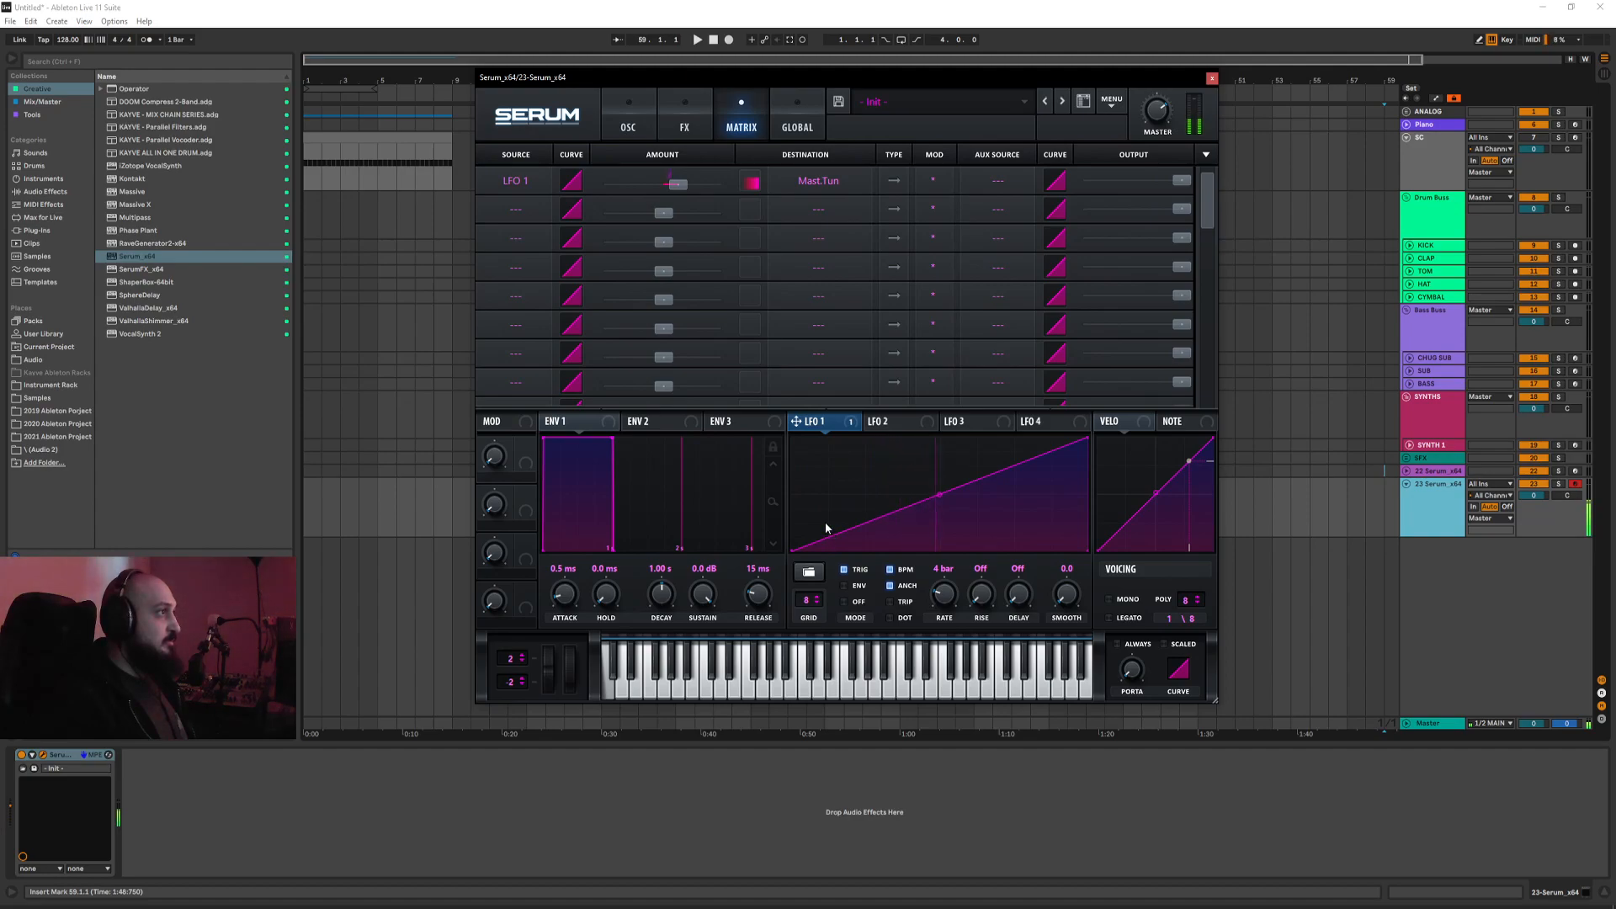
pyautogui.click(894, 180)
pyautogui.press('a')
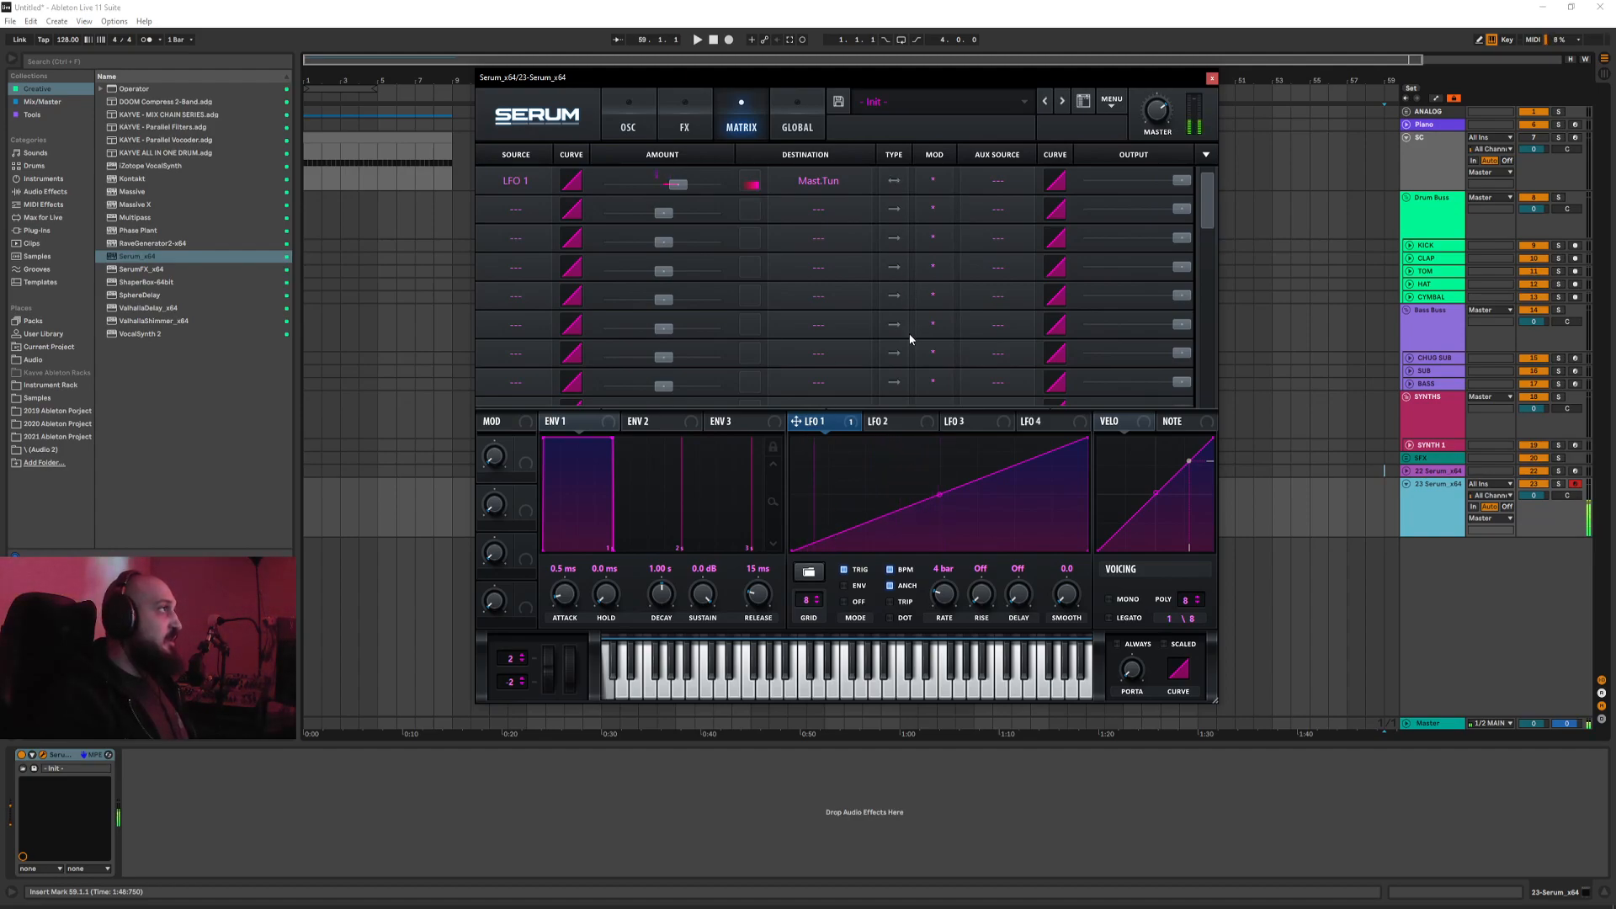
pyautogui.press('a')
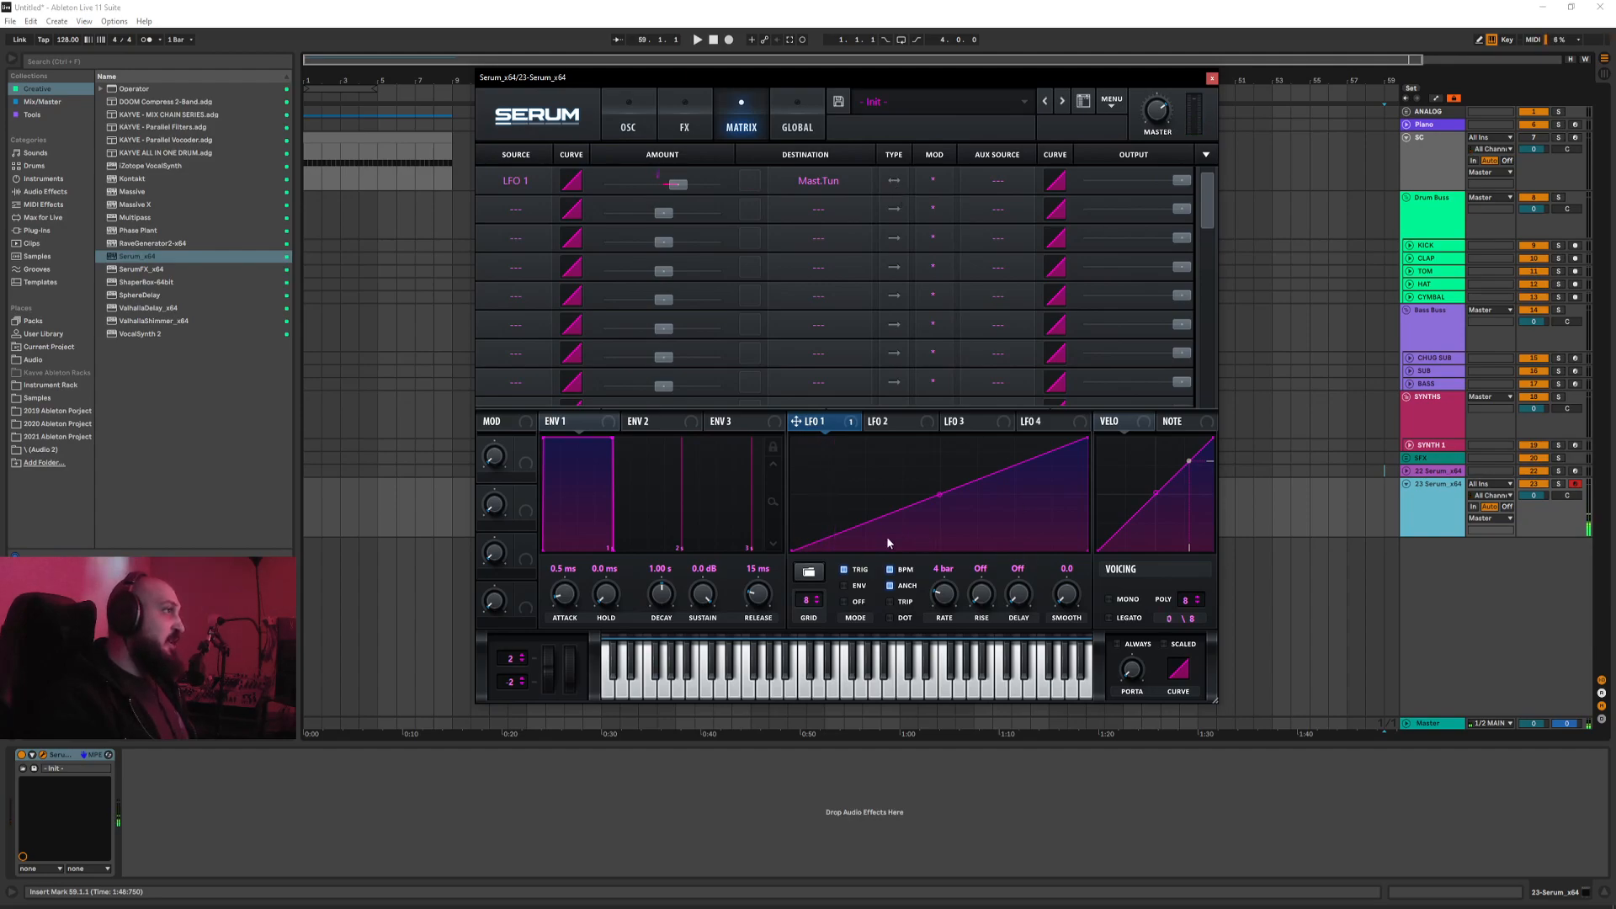
pyautogui.press('a')
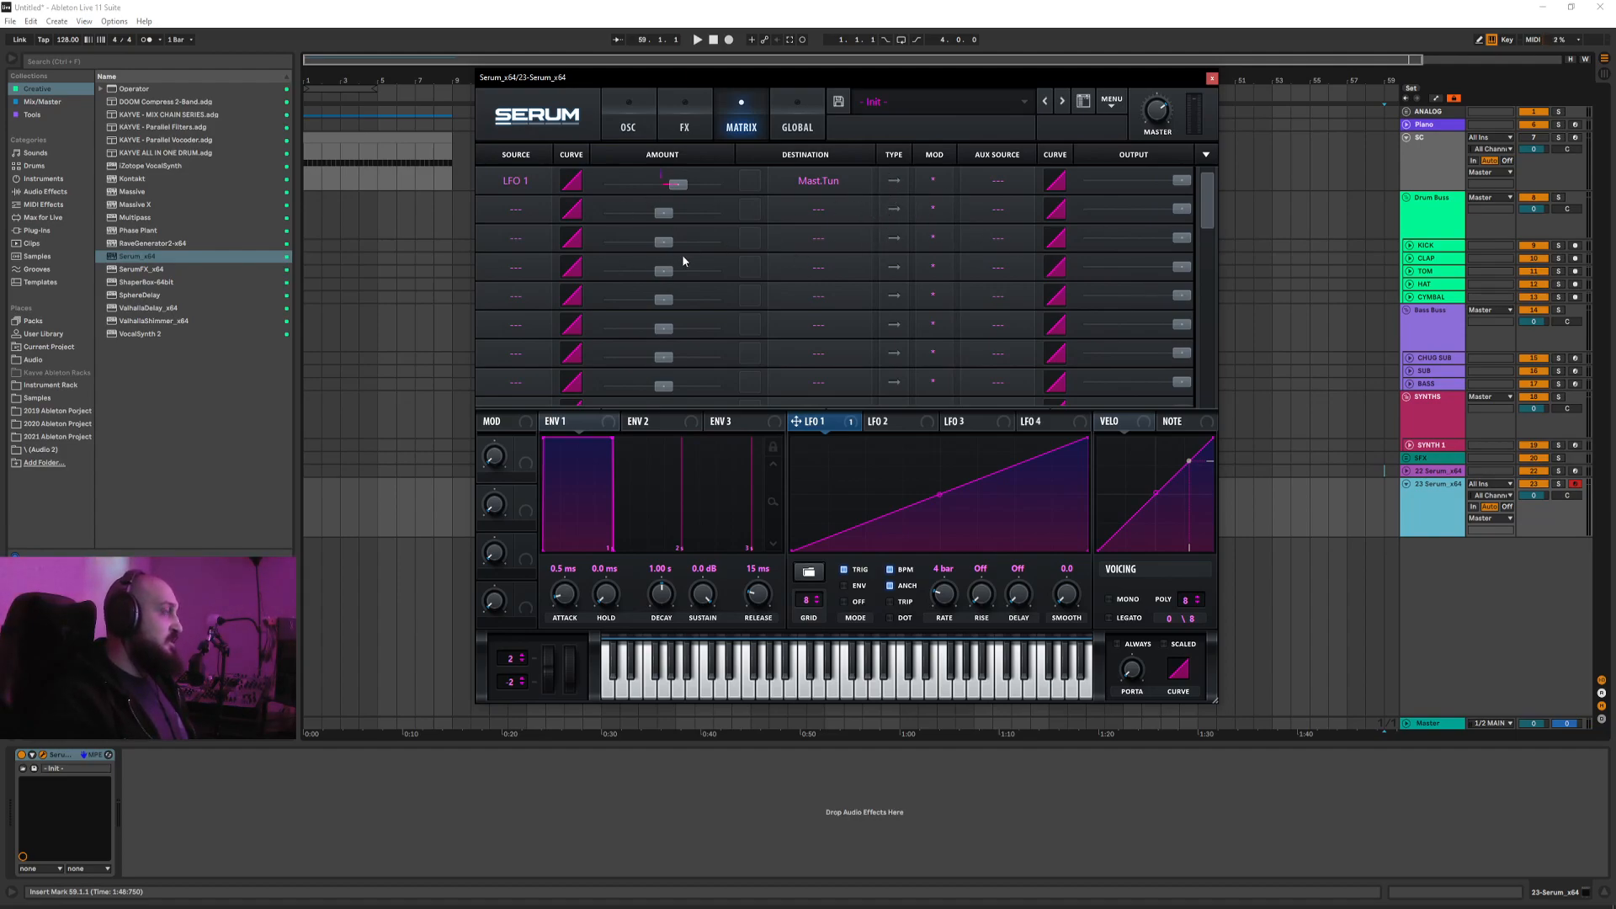
pyautogui.press('a')
pyautogui.press('a')
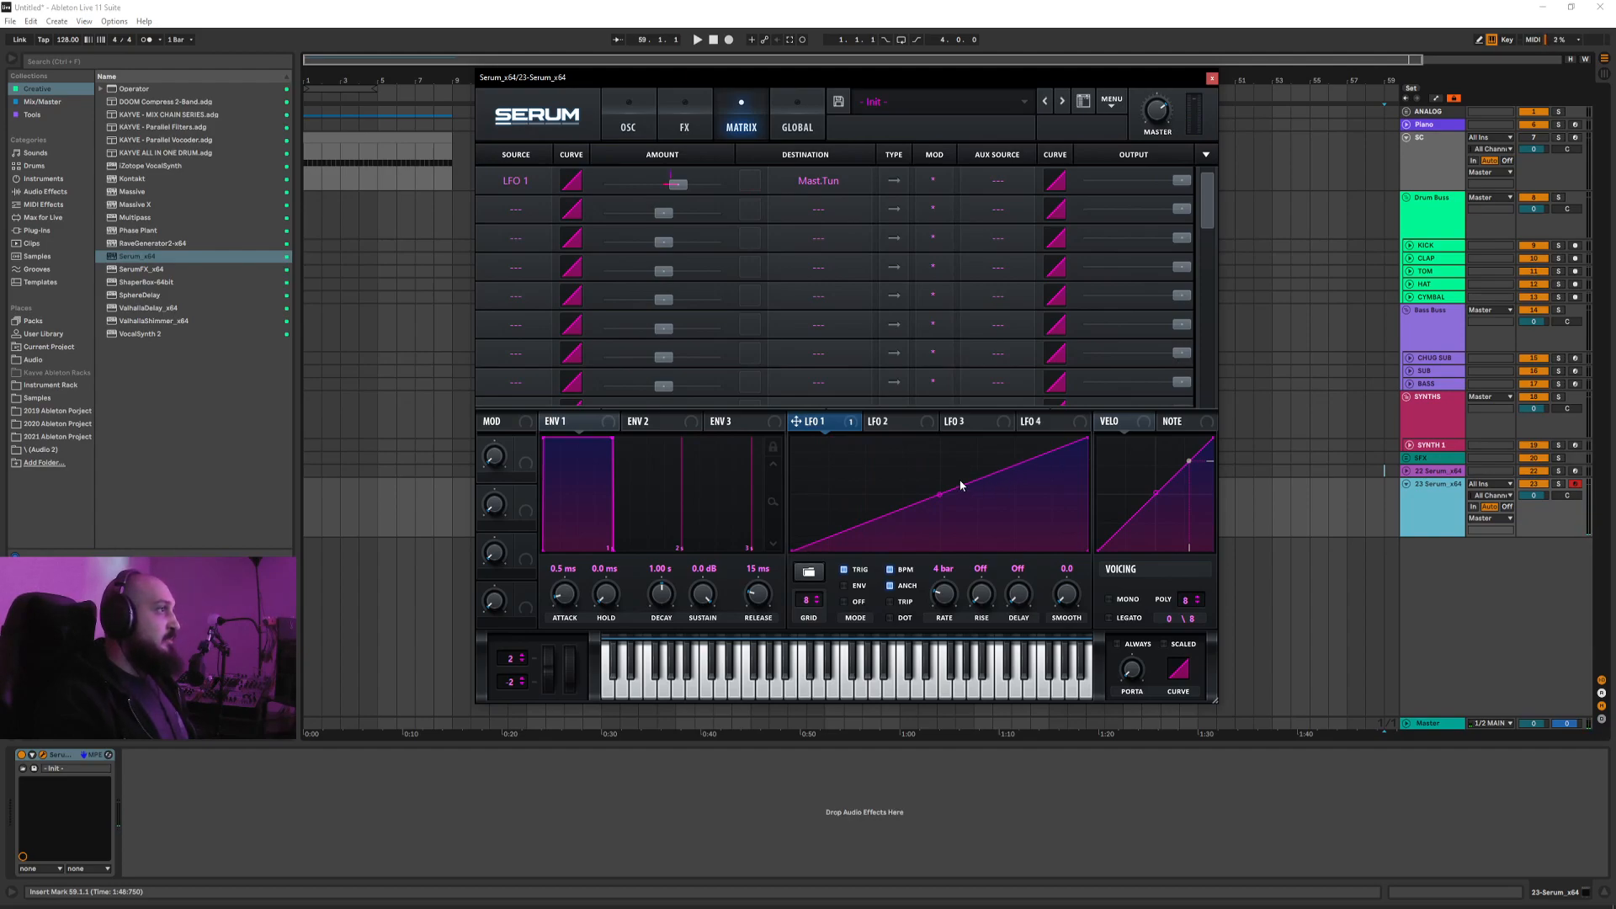
pyautogui.moveTo(949, 608)
pyautogui.mouseDown()
pyautogui.moveTo(955, 543)
pyautogui.moveTo(943, 644)
pyautogui.moveTo(941, 607)
pyautogui.mouseUp()
pyautogui.press('a')
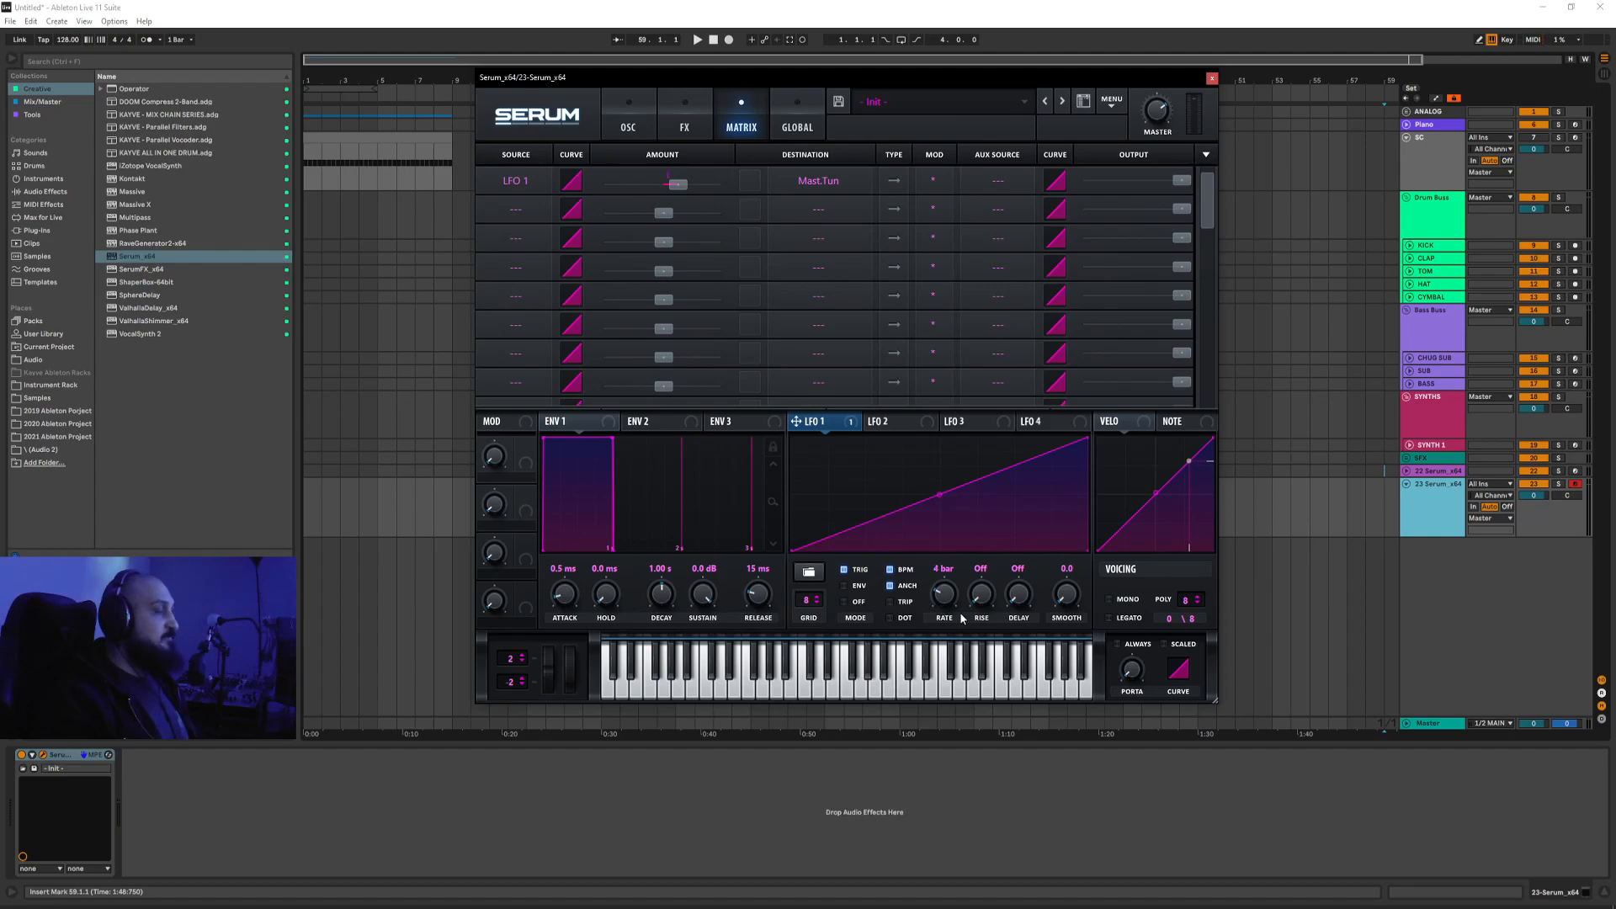
# Step: Return to the oscillator page and enable oscillator B
pyautogui.click(628, 122)
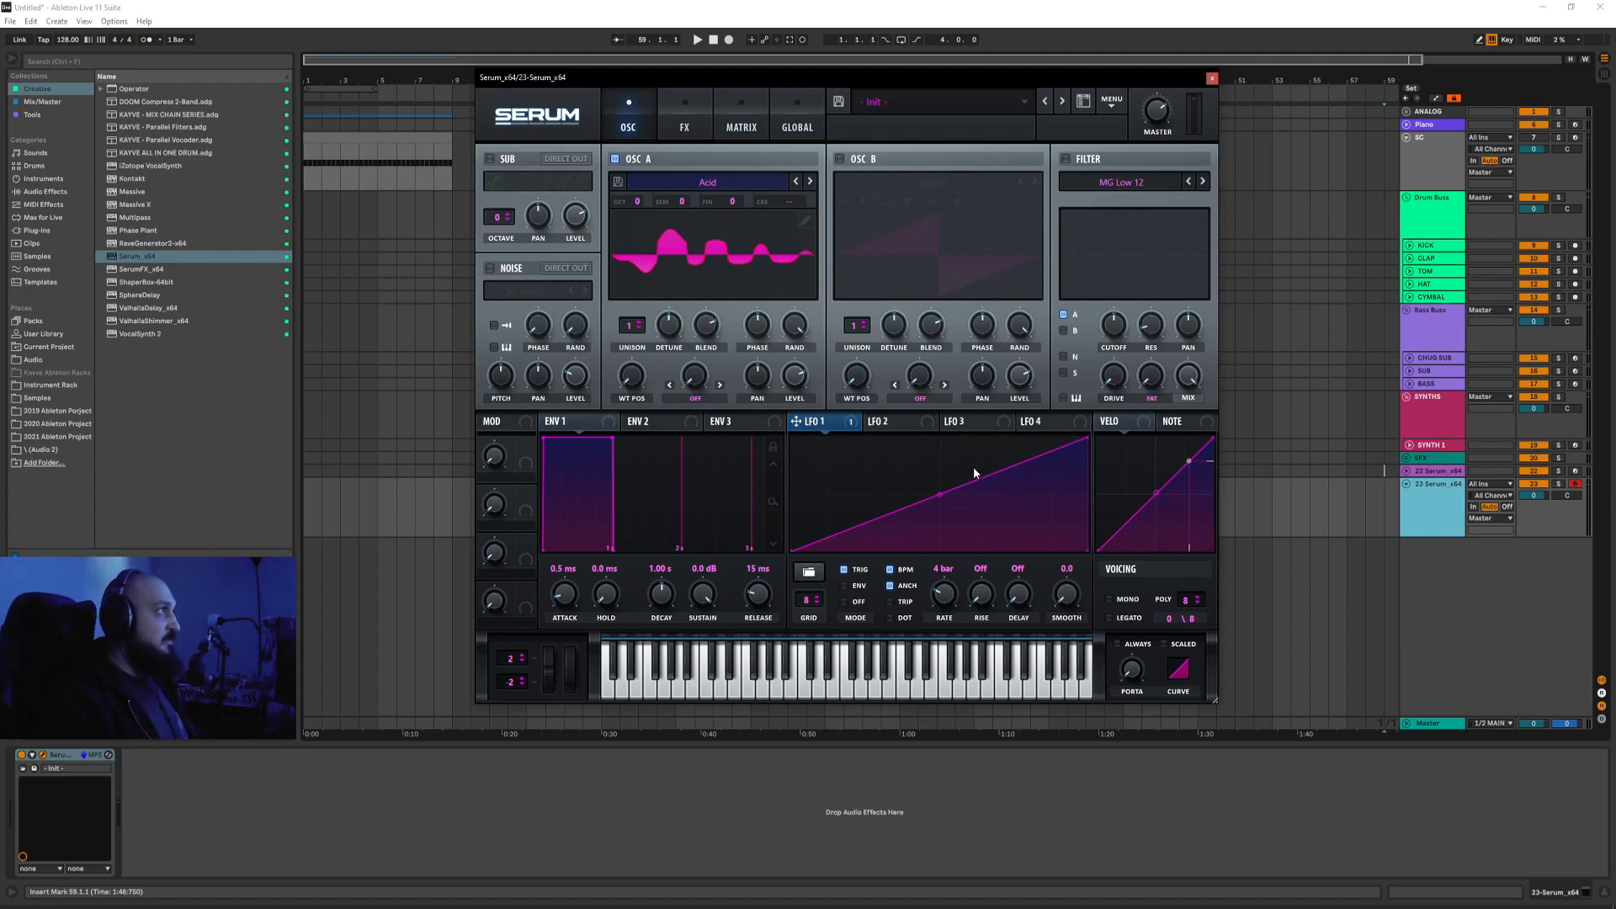
pyautogui.click(842, 159)
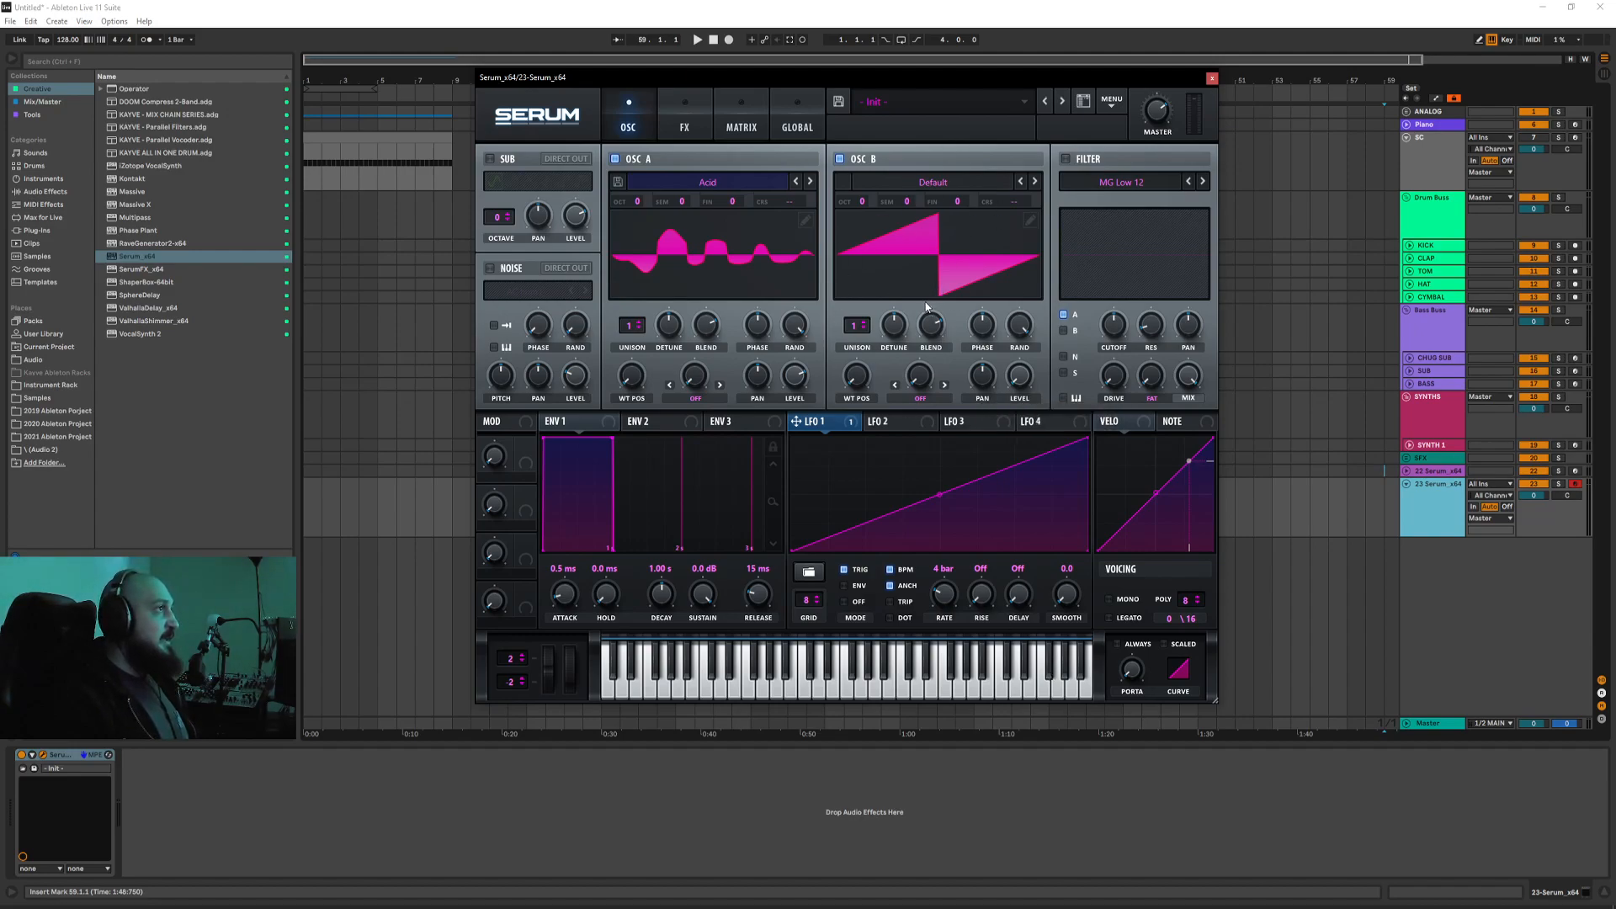
# Step: Set oscillator A's warp mode to FM (from B) and try the warp amount by hand
pyautogui.click(718, 402)
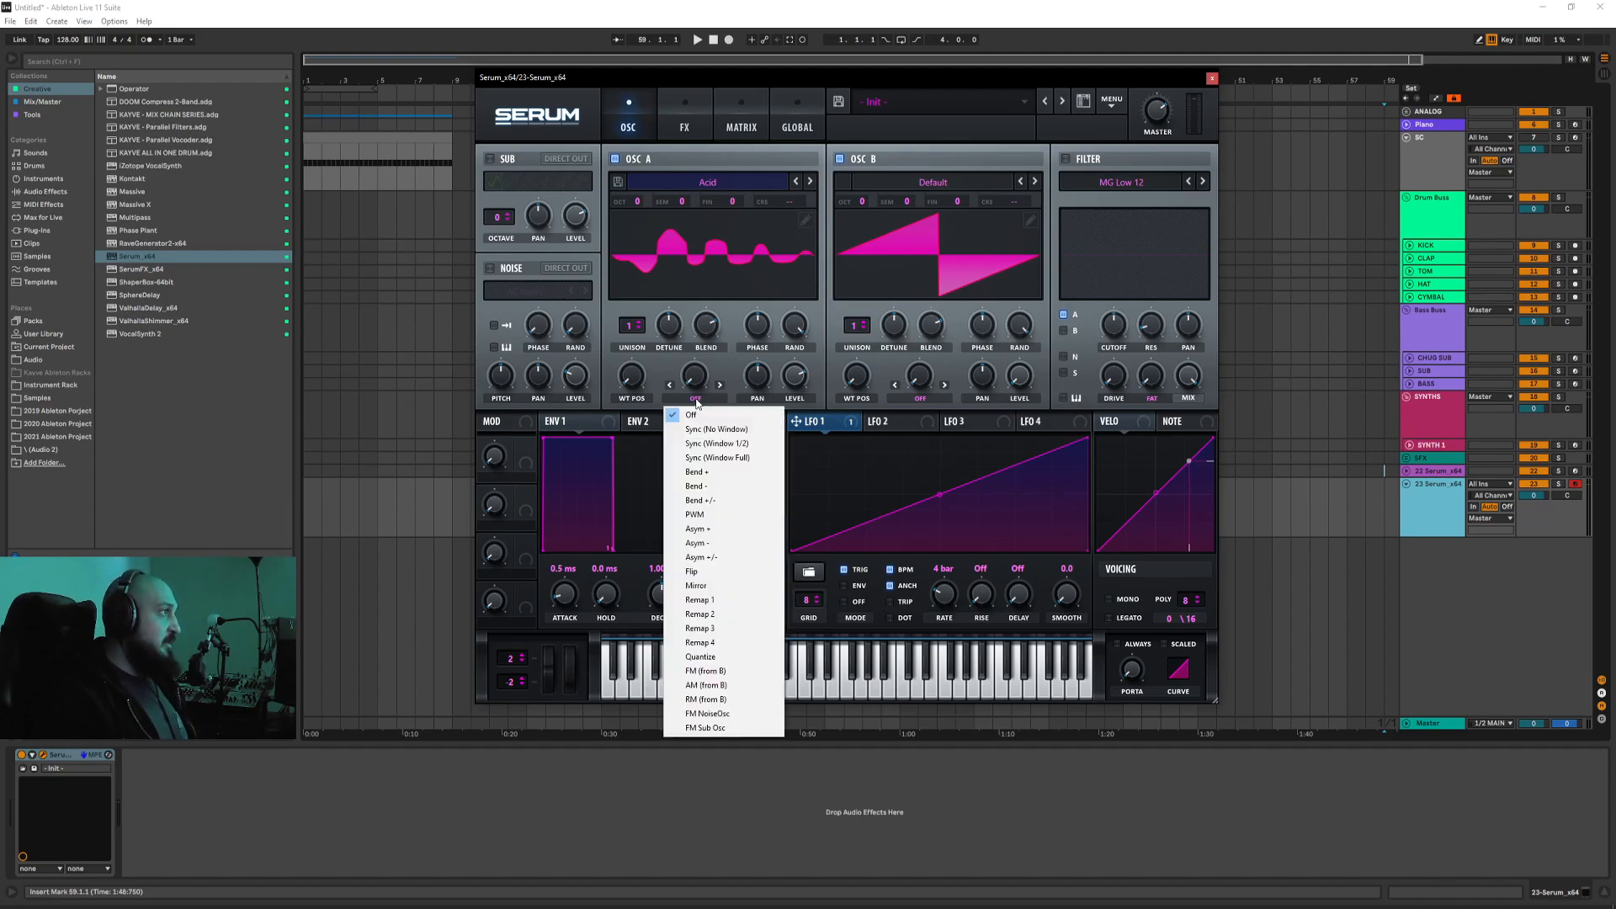
pyautogui.click(755, 674)
pyautogui.moveTo(815, 79); pyautogui.dragTo(810, 78)
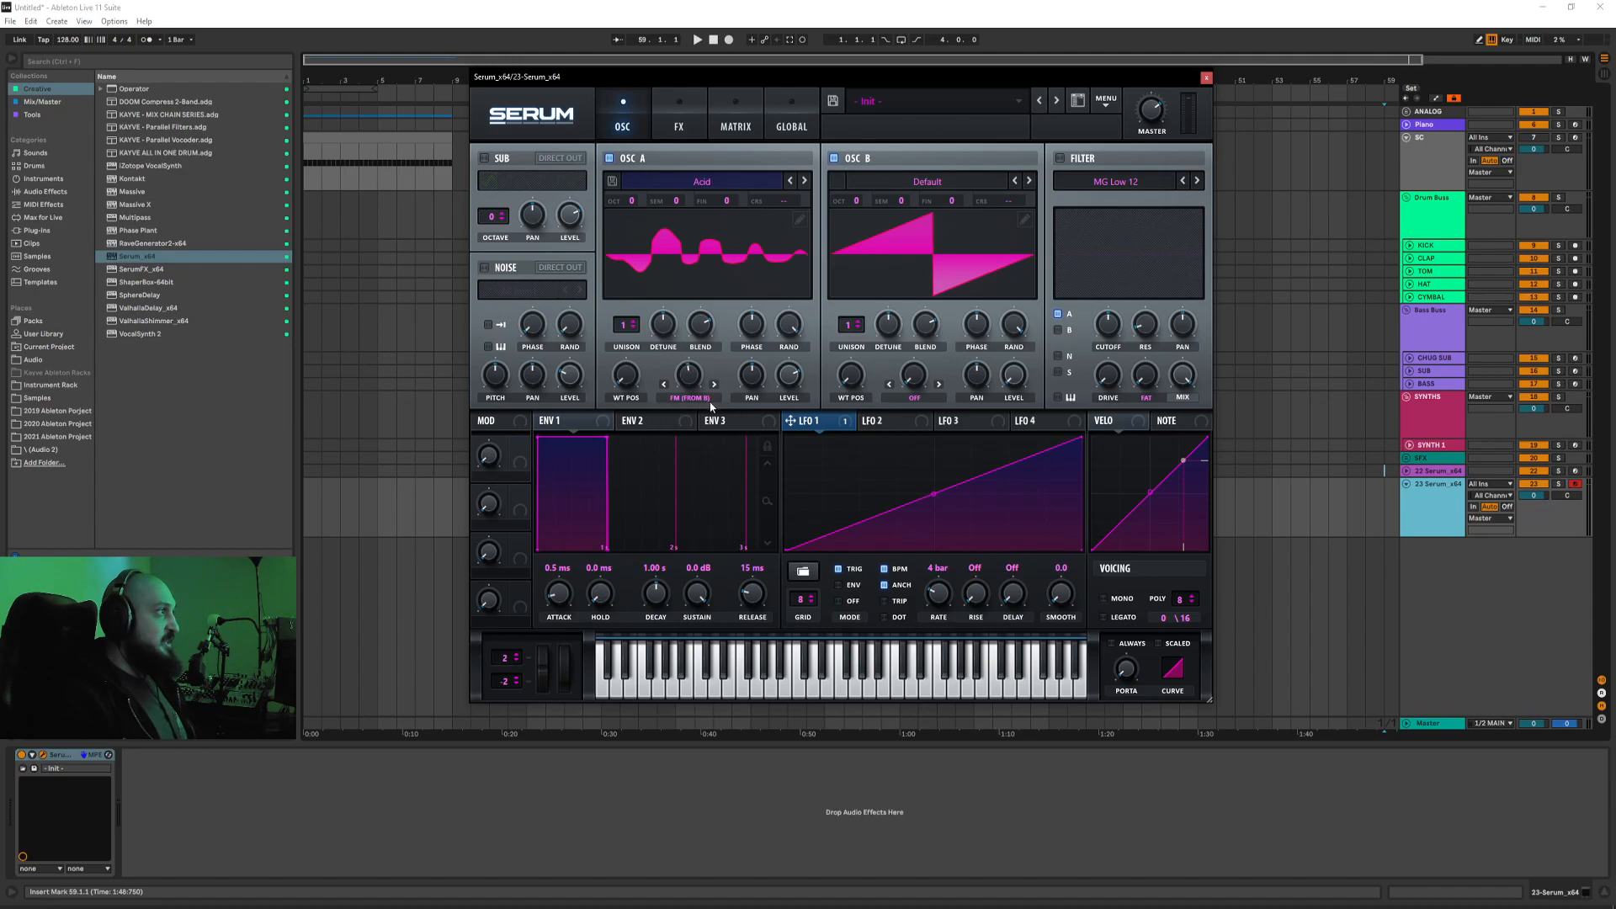
pyautogui.moveTo(687, 379); pyautogui.dragTo(704, 448)
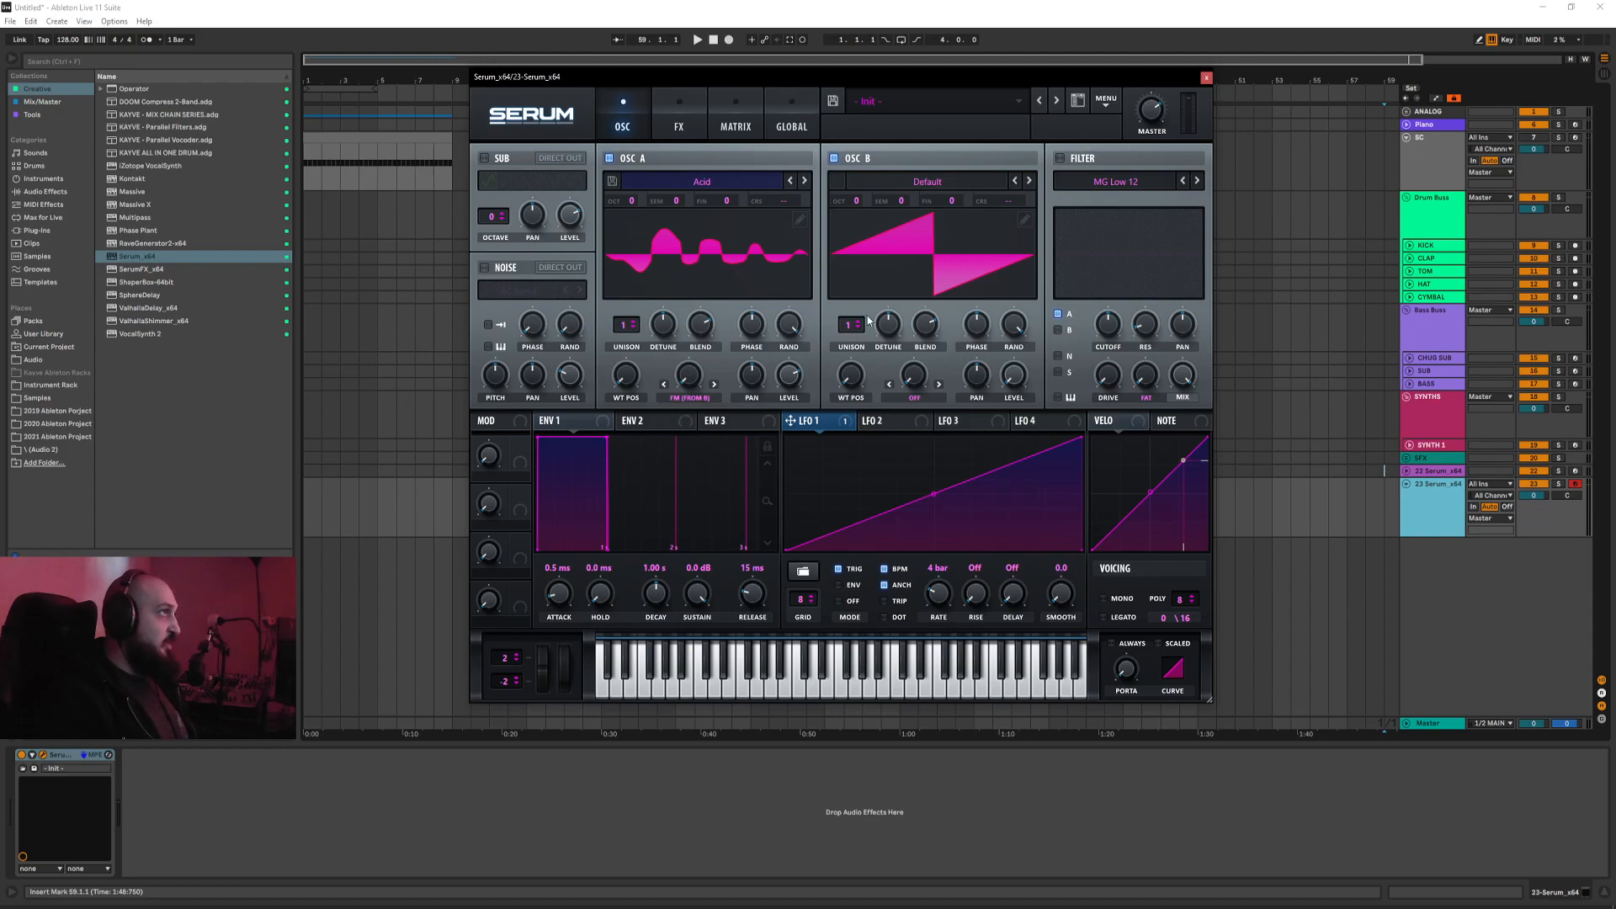
pyautogui.moveTo(693, 382)
pyautogui.mouseDown()
pyautogui.moveTo(695, 261)
pyautogui.moveTo(699, 354)
pyautogui.mouseUp()
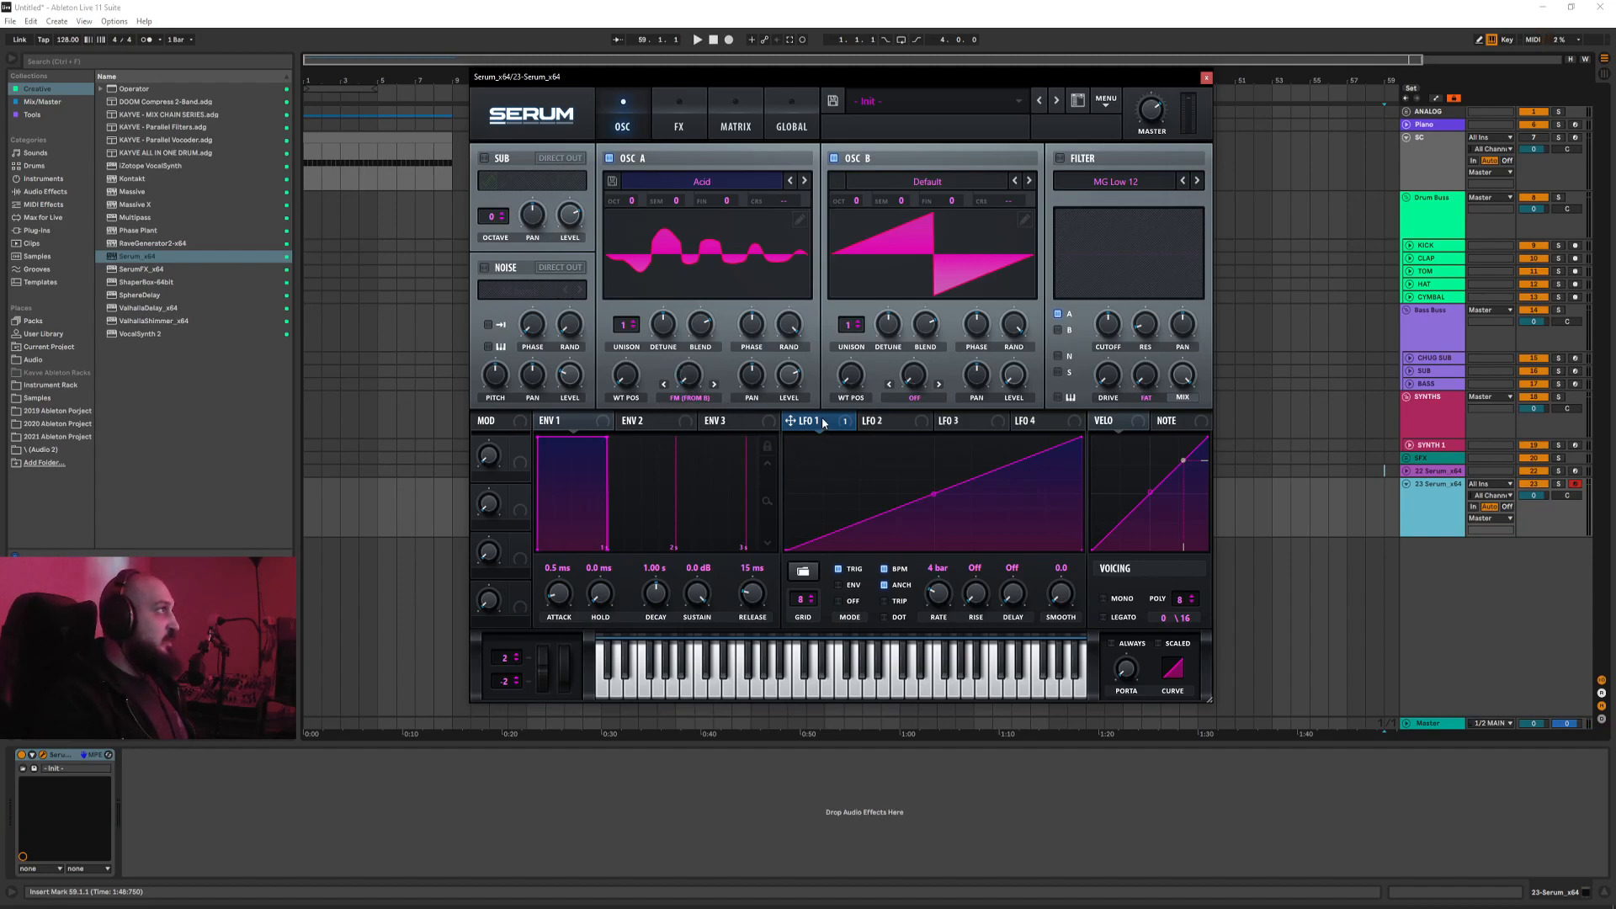
# Step: Route LFO 1 to oscillator A's FM warp amount, trim the modulation depth to about 42, and audition a note
pyautogui.moveTo(824, 424); pyautogui.dragTo(688, 384)
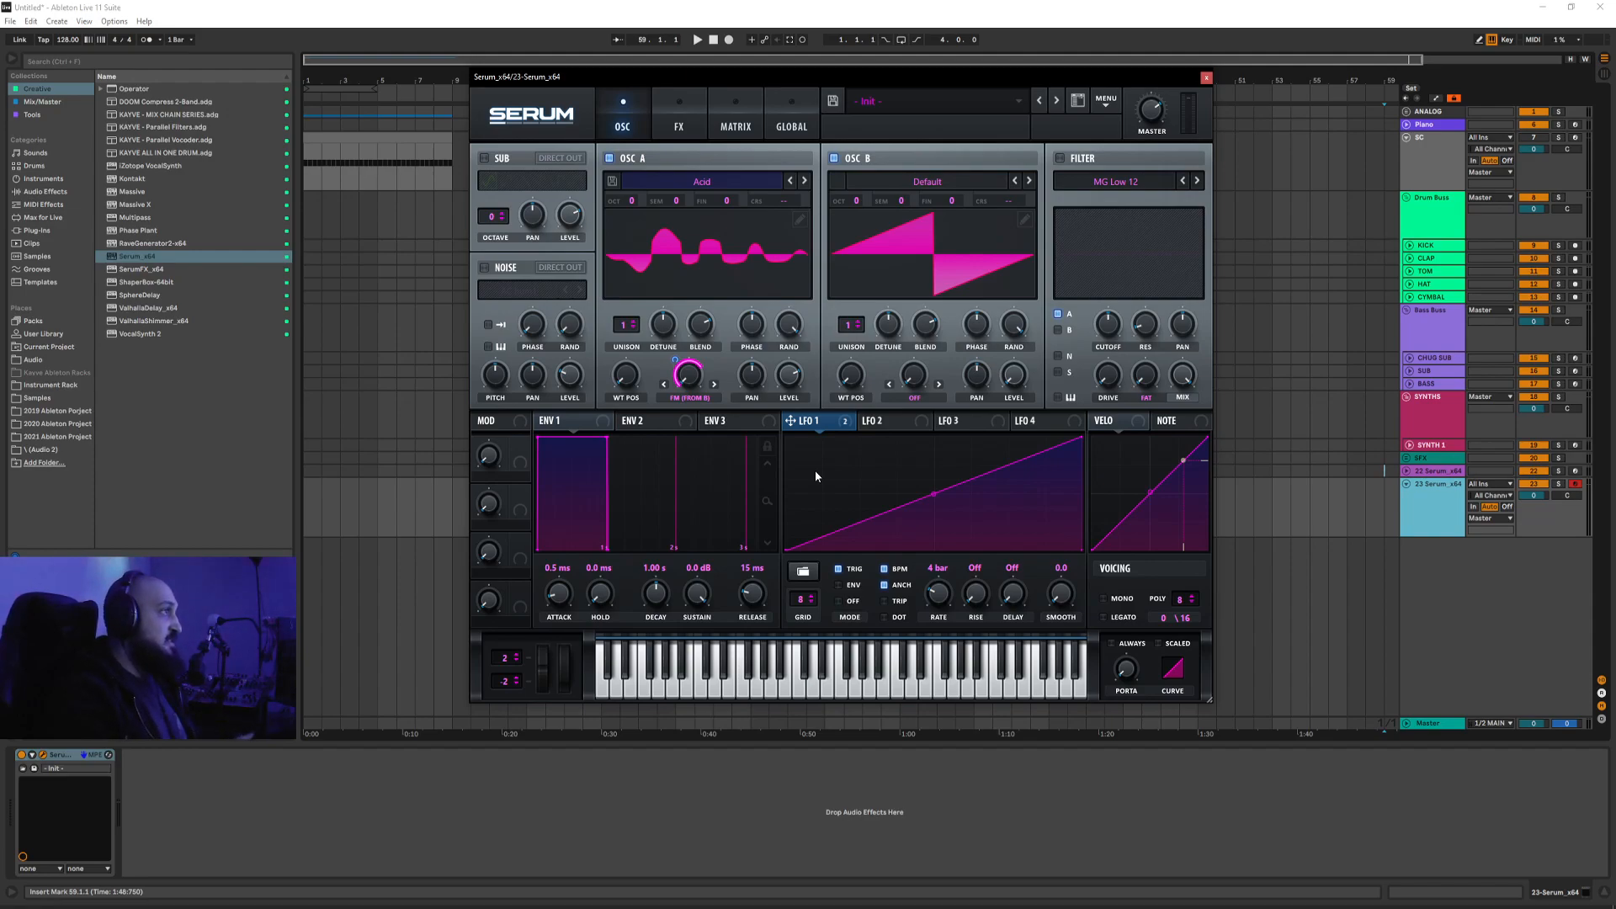
pyautogui.press('a')
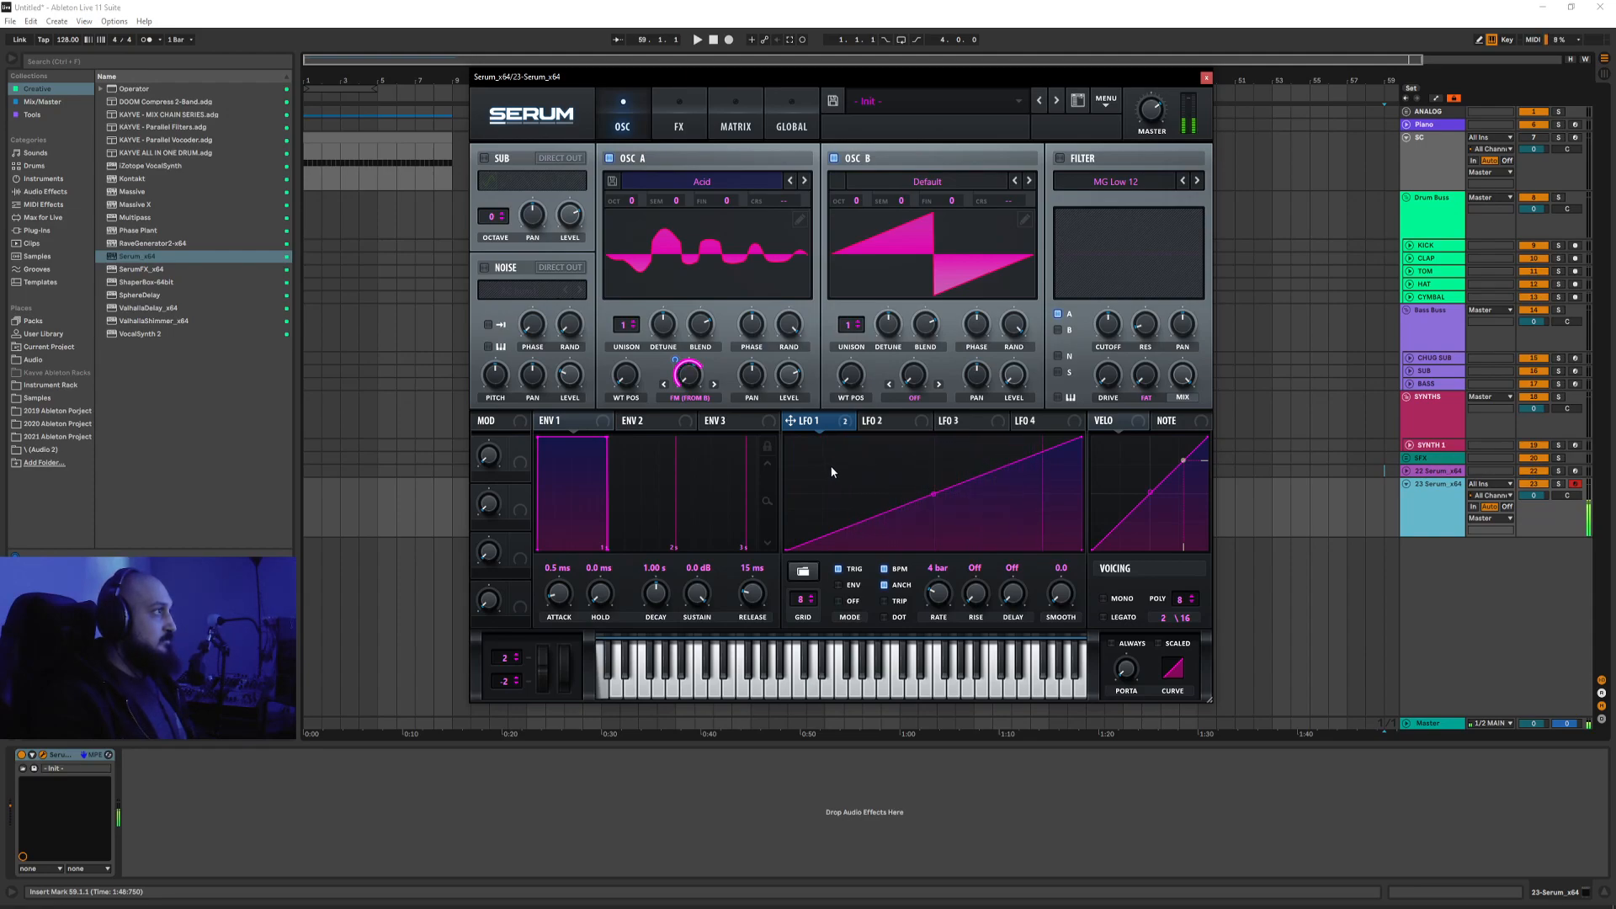
pyautogui.moveTo(674, 360)
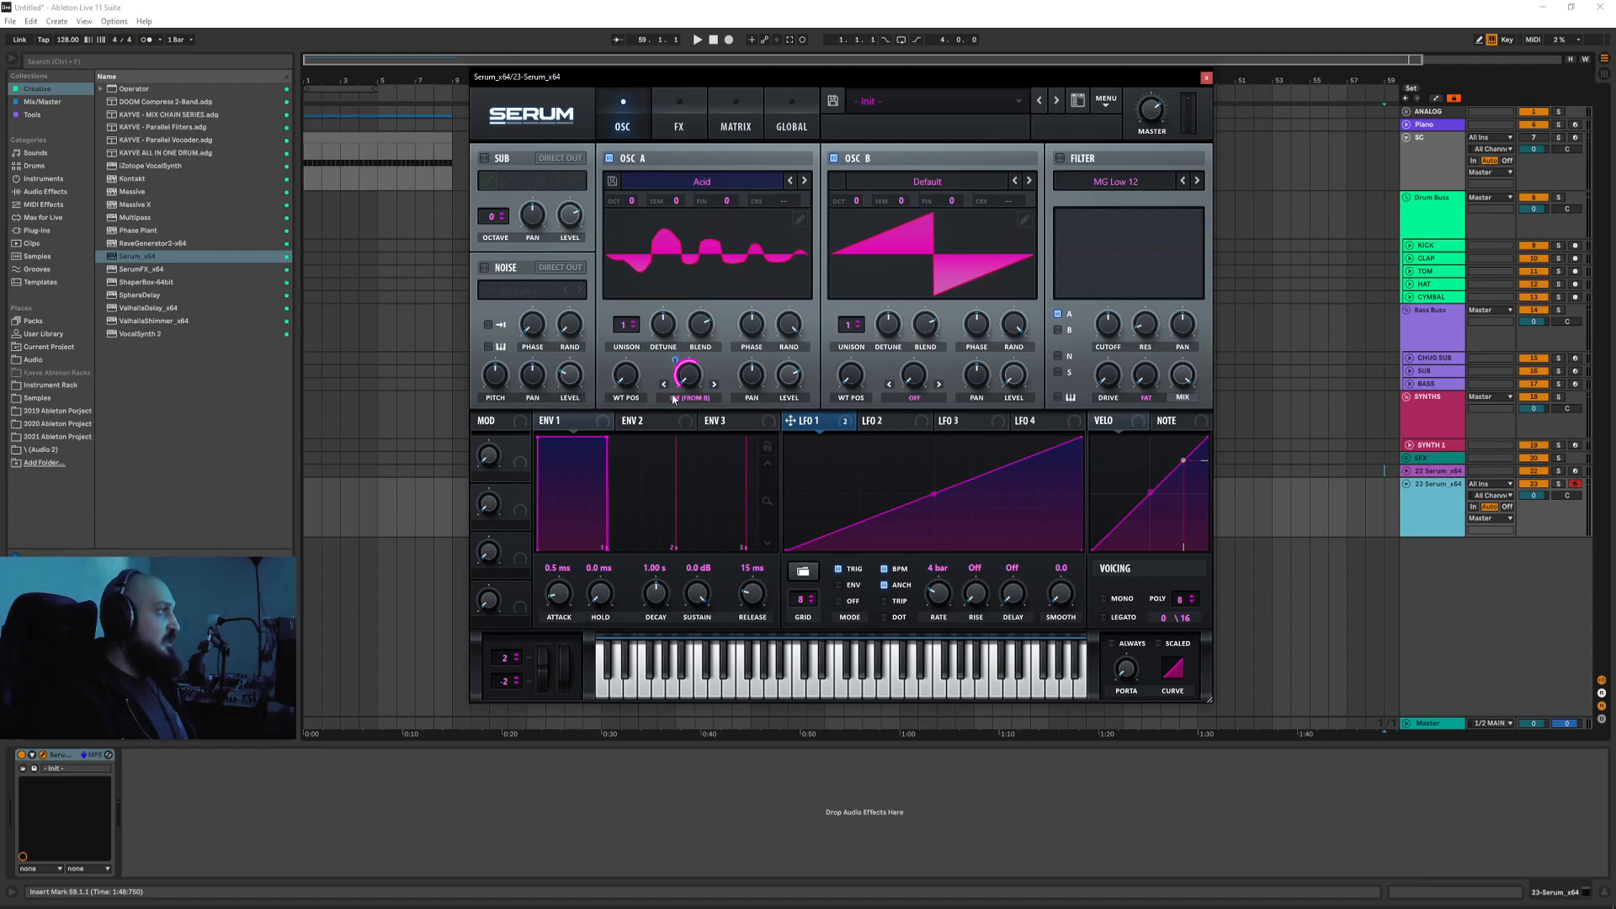
pyautogui.moveTo(687, 381)
pyautogui.mouseDown()
pyautogui.moveTo(685, 353)
pyautogui.moveTo(676, 368)
pyautogui.mouseUp()
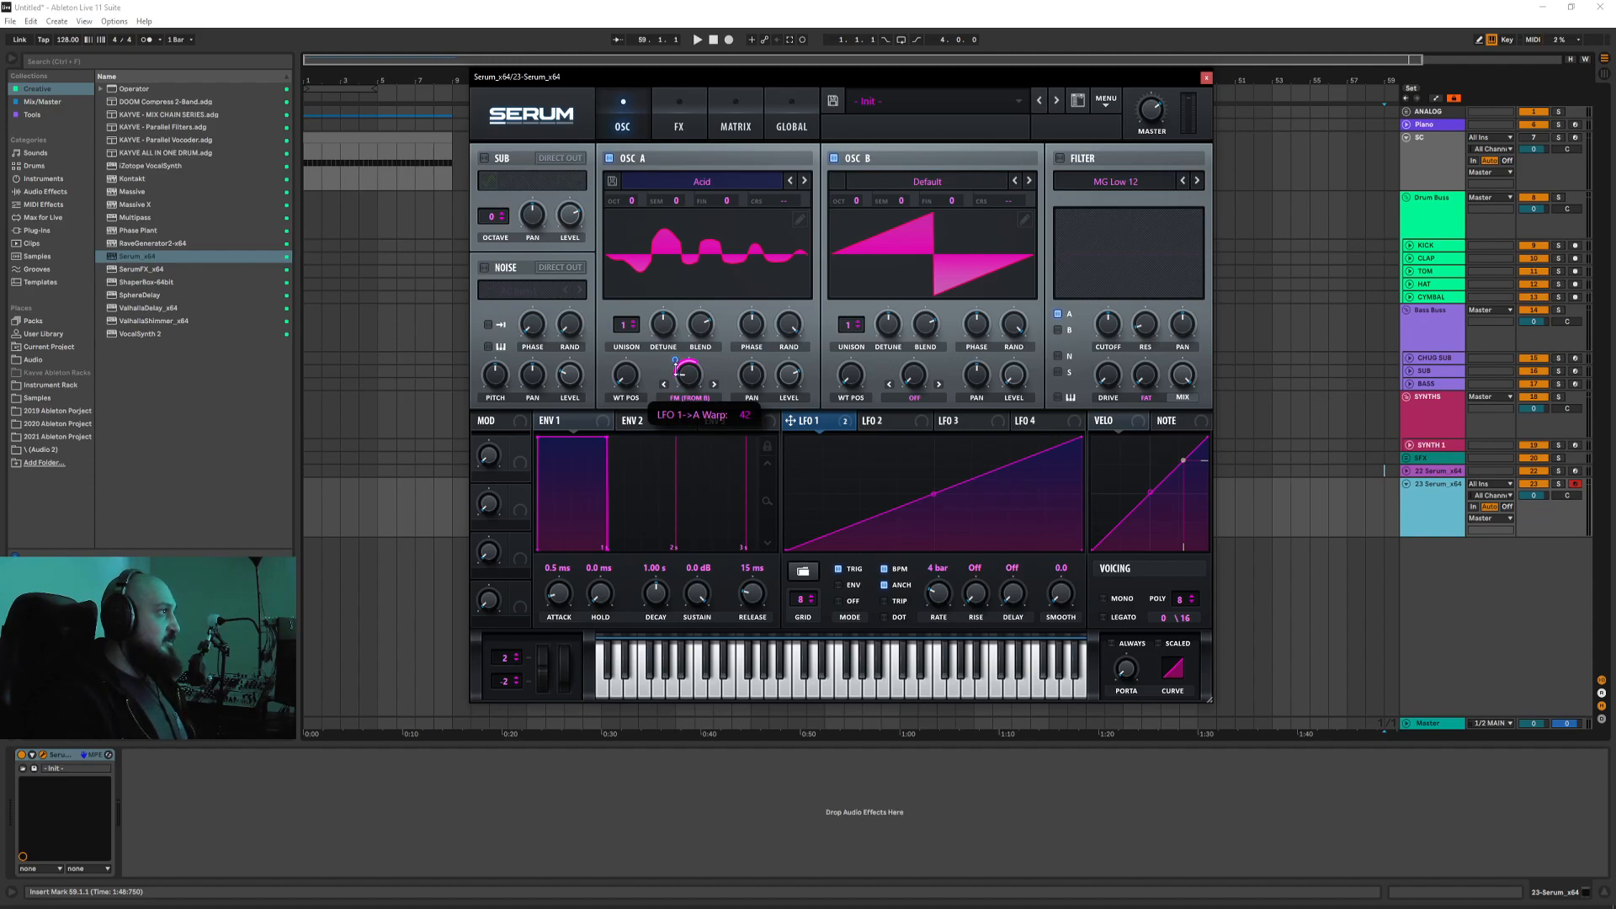
pyautogui.moveTo(676, 368); pyautogui.dragTo(678, 369)
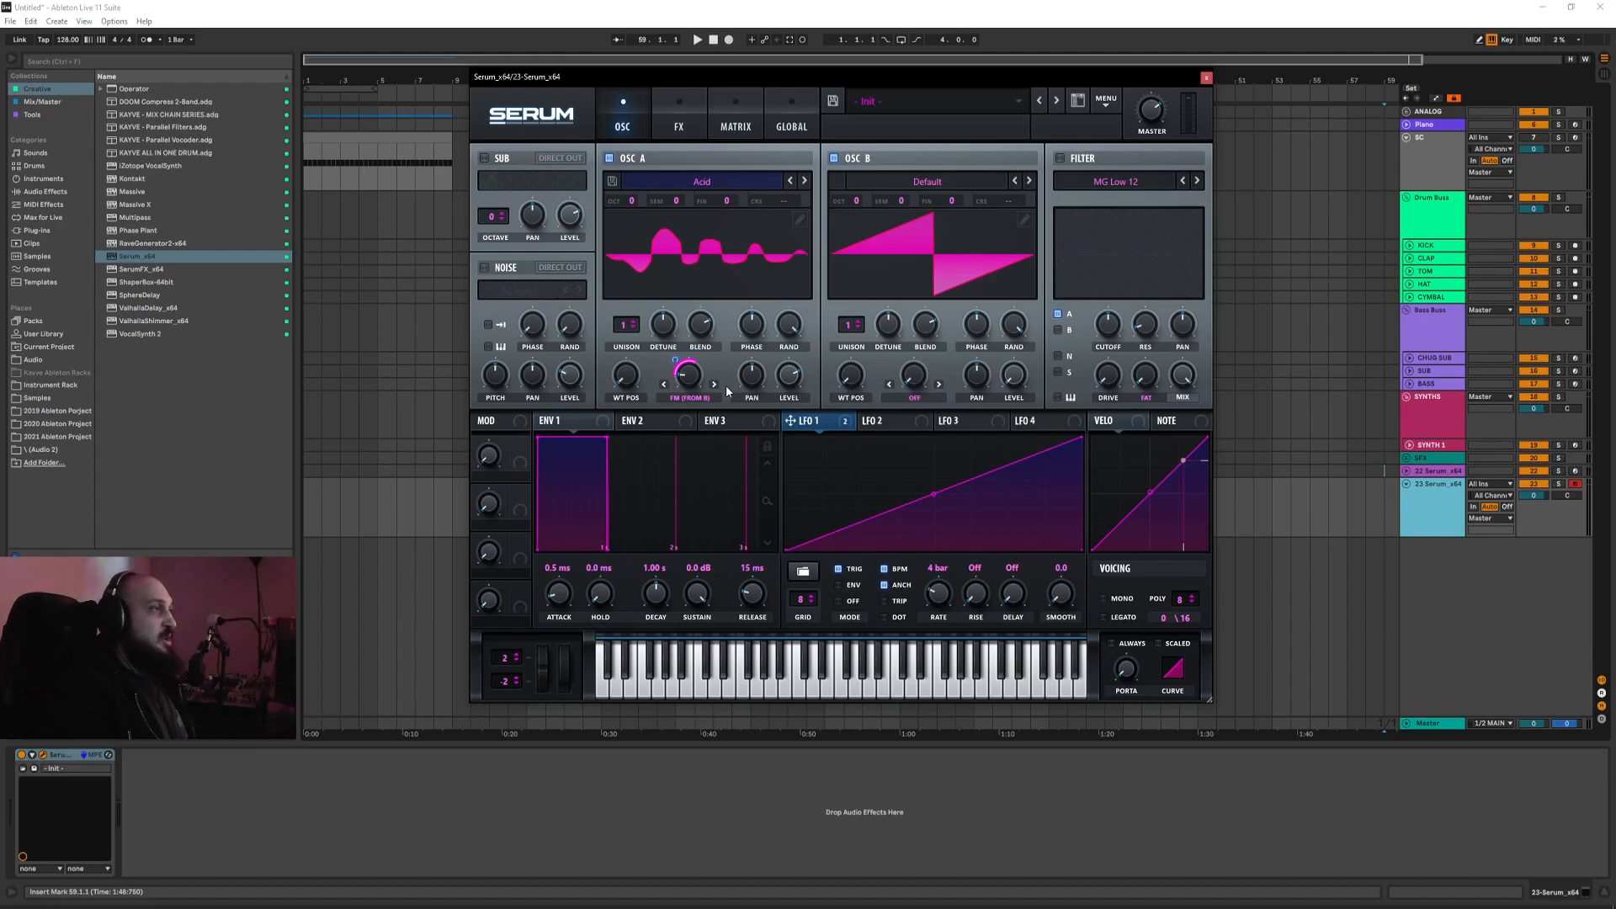
pyautogui.press('a')
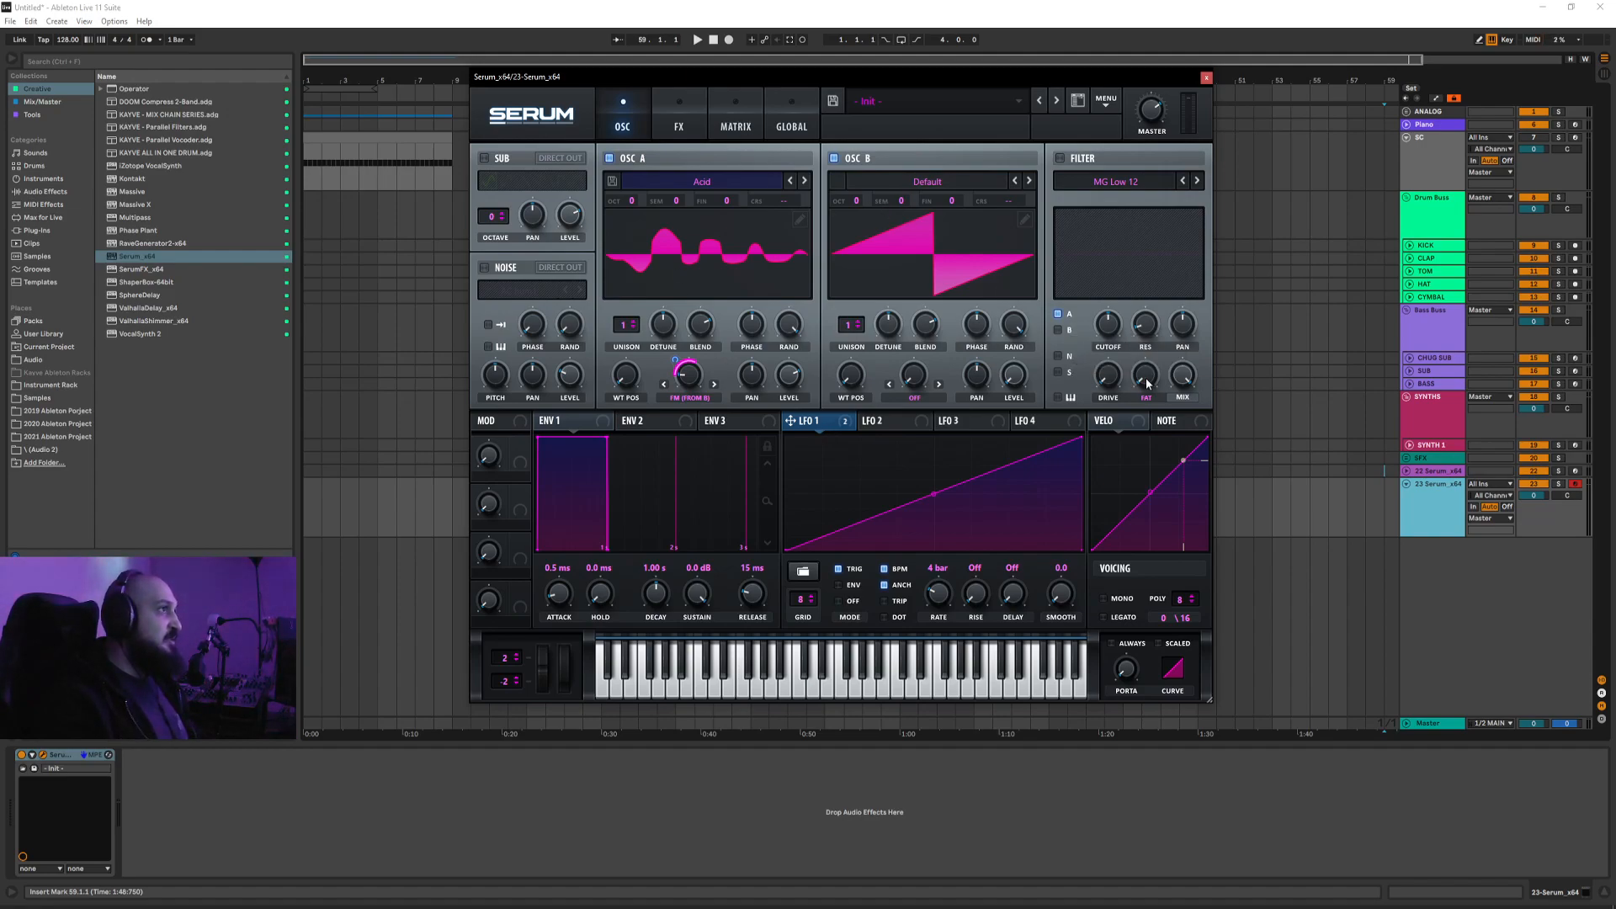
pyautogui.click(875, 420)
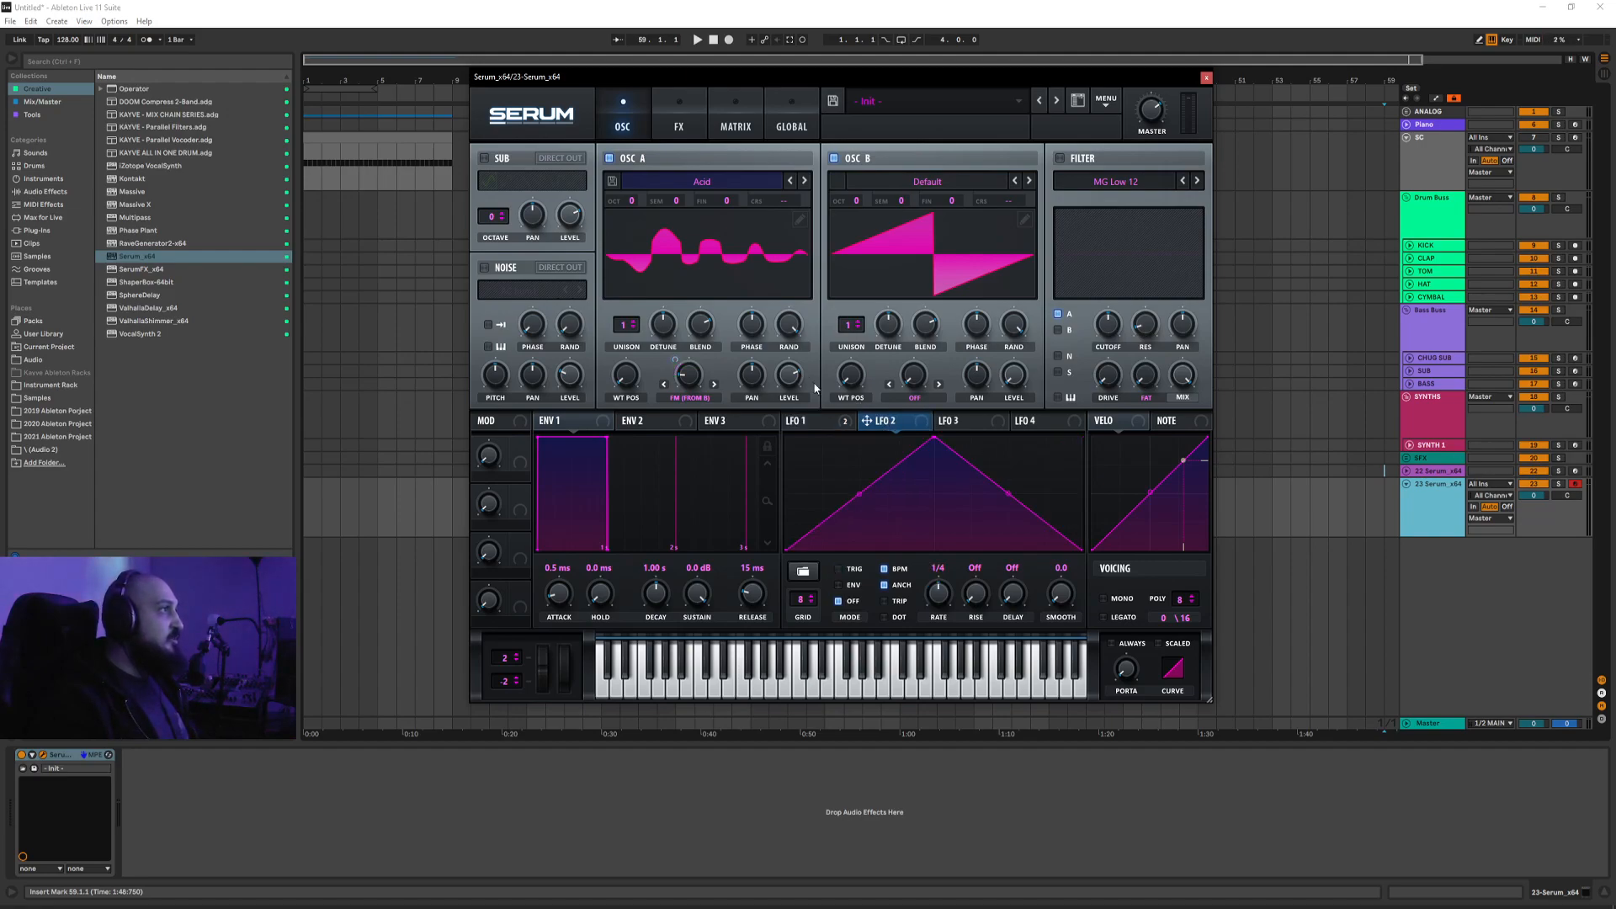
pyautogui.moveTo(867, 421); pyautogui.dragTo(781, 335)
pyautogui.moveTo(788, 368); pyautogui.dragTo(781, 352)
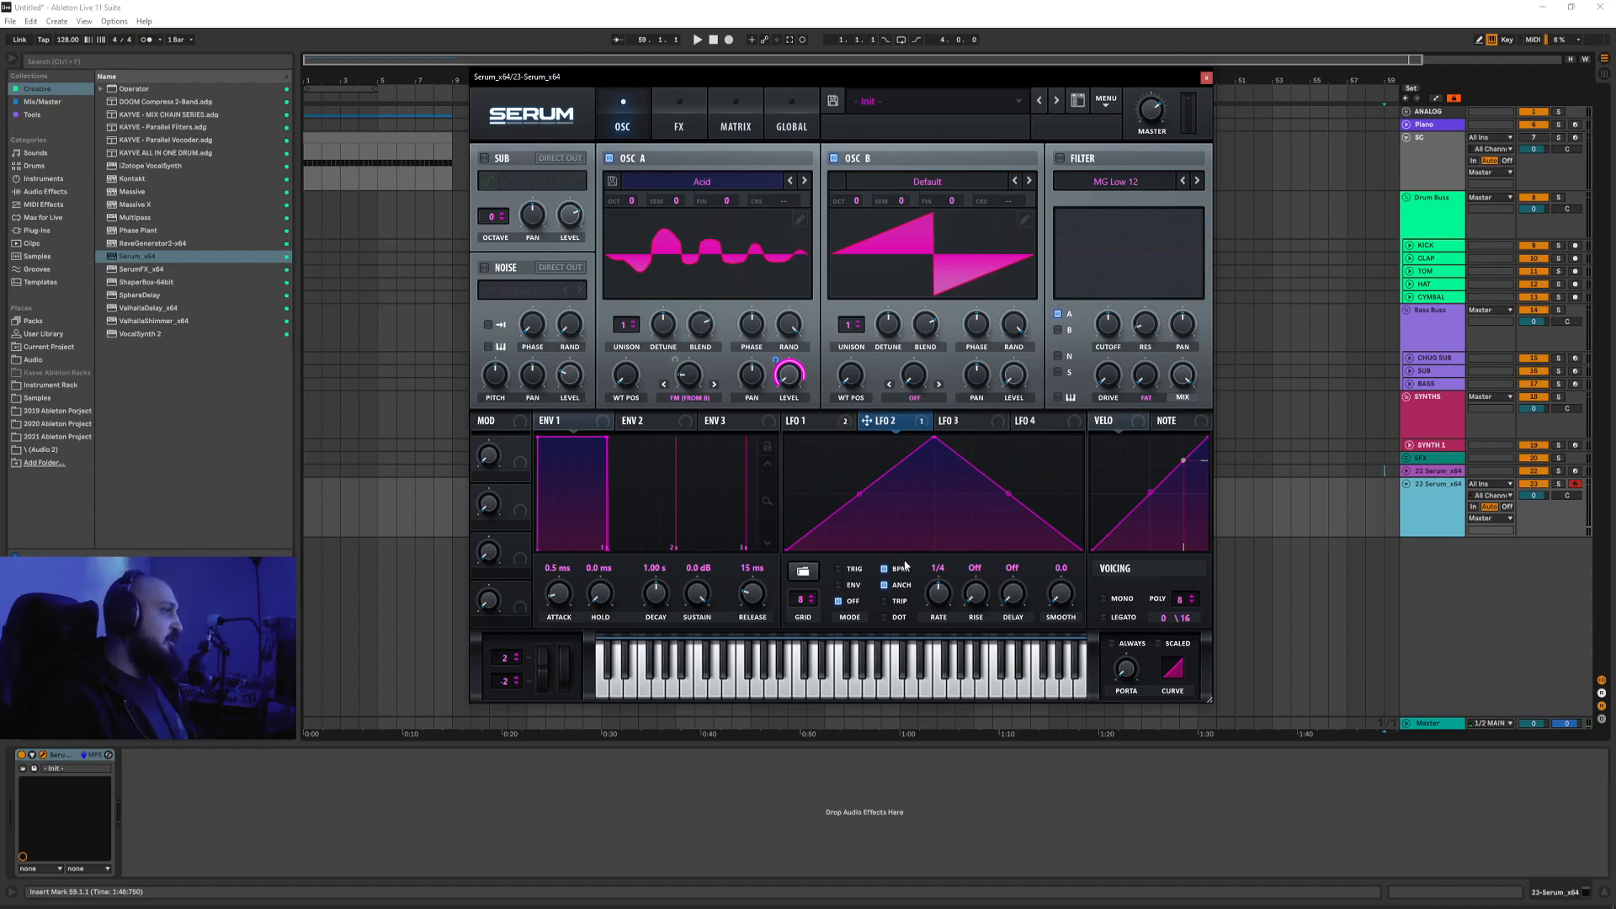
pyautogui.rightClick(789, 376)
pyautogui.click(784, 270)
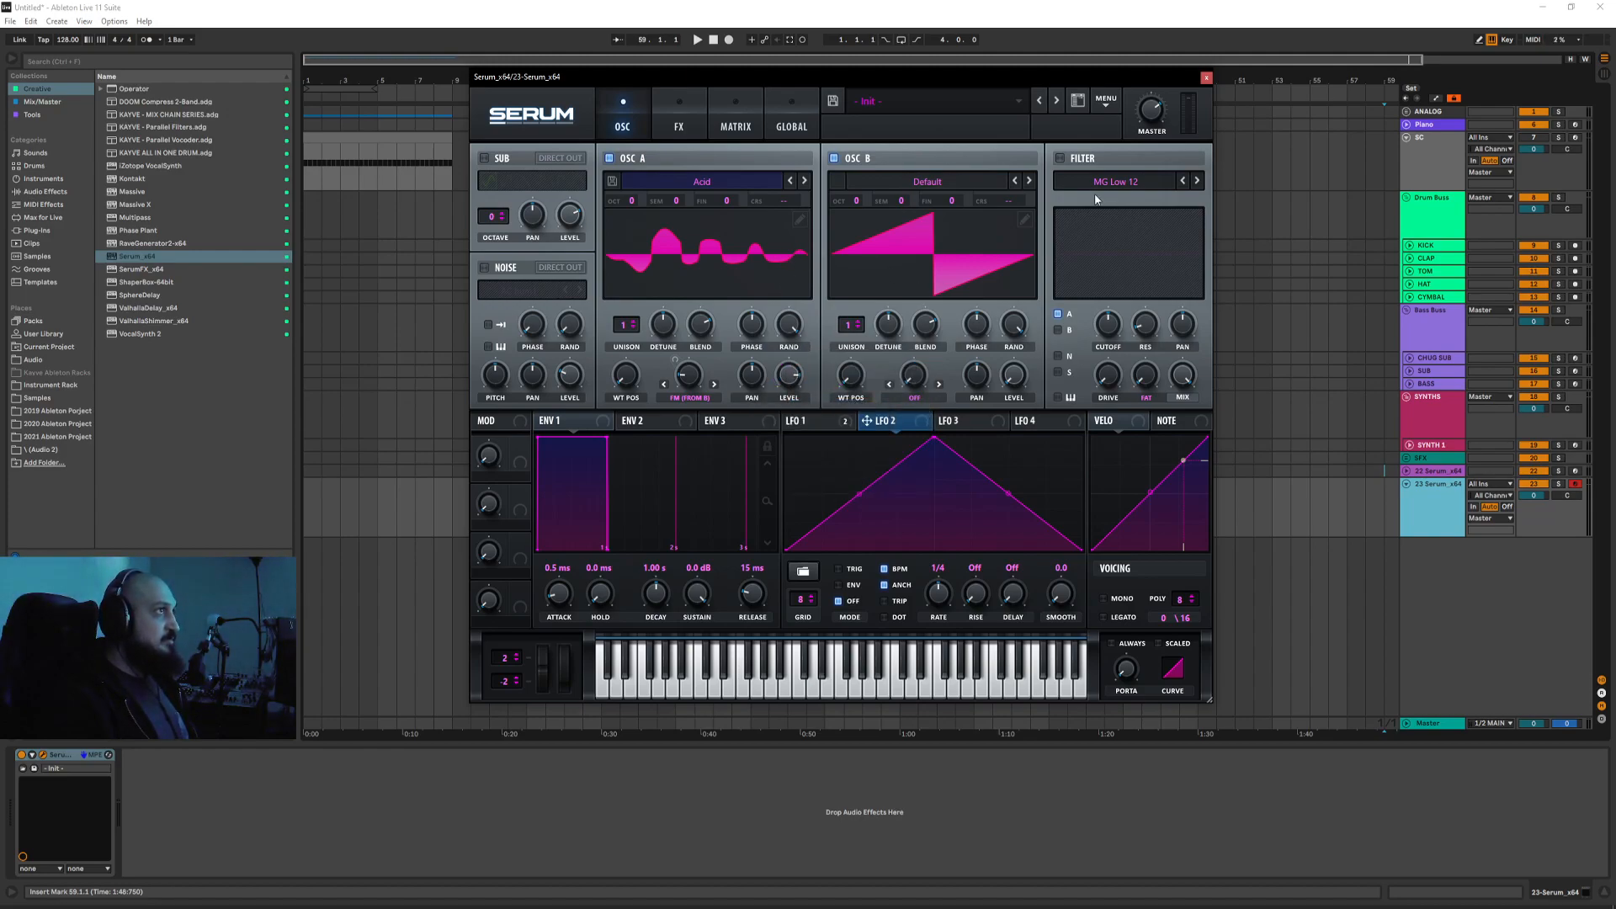
# Step: Enable the filter, keeping MG Low 12, and route LFO 2 to its cutoff
pyautogui.click(1062, 159)
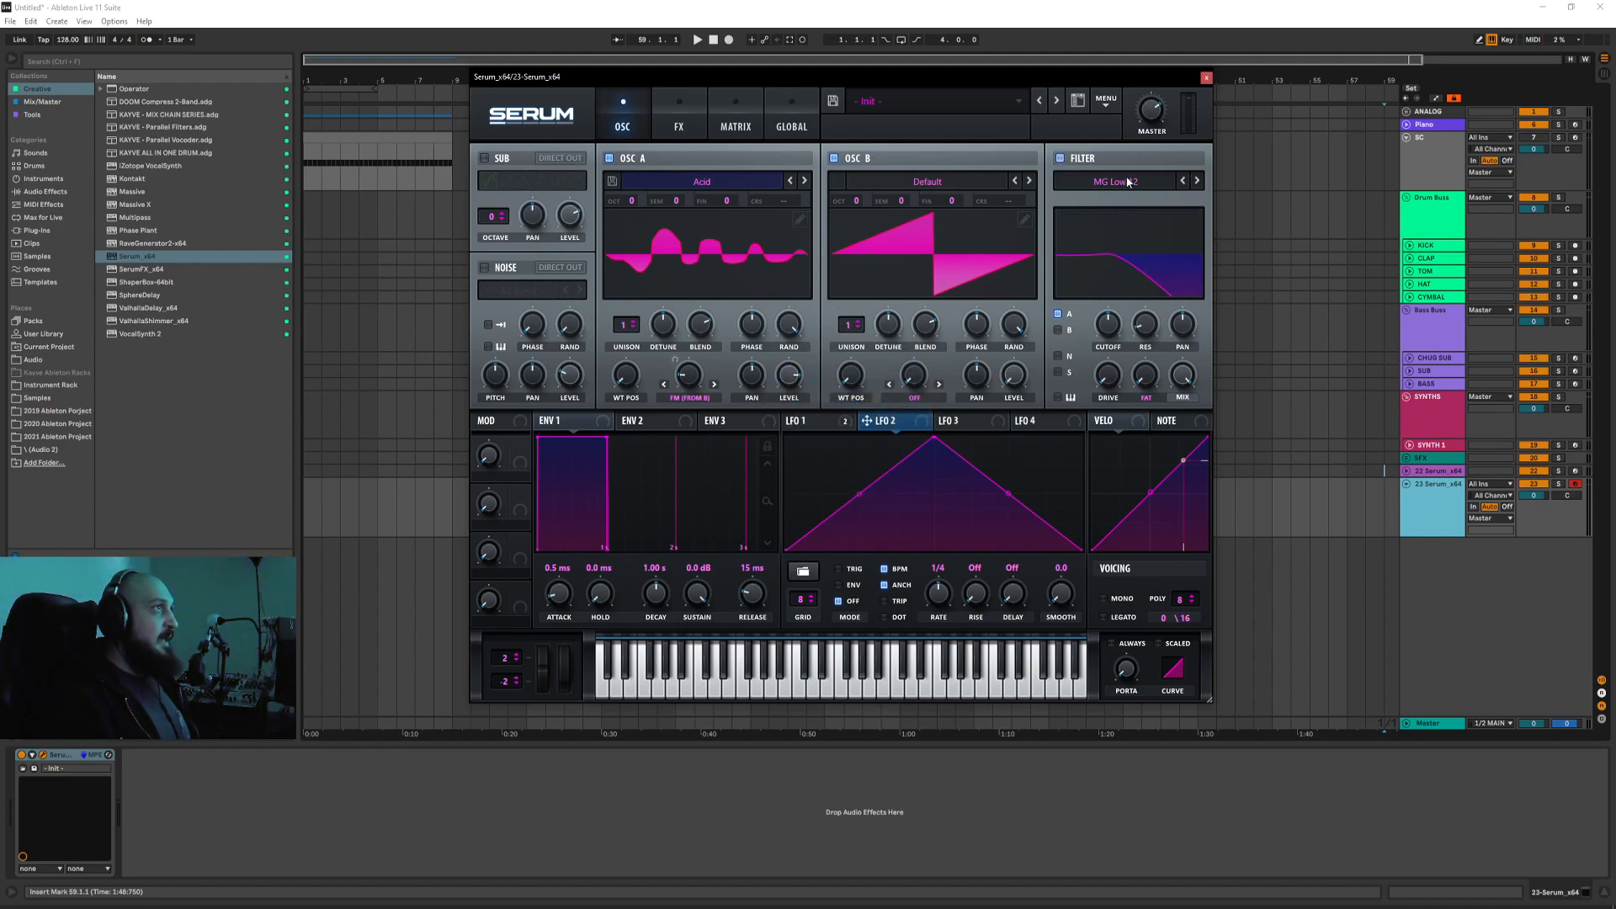
pyautogui.click(1127, 181)
pyautogui.moveTo(1124, 199)
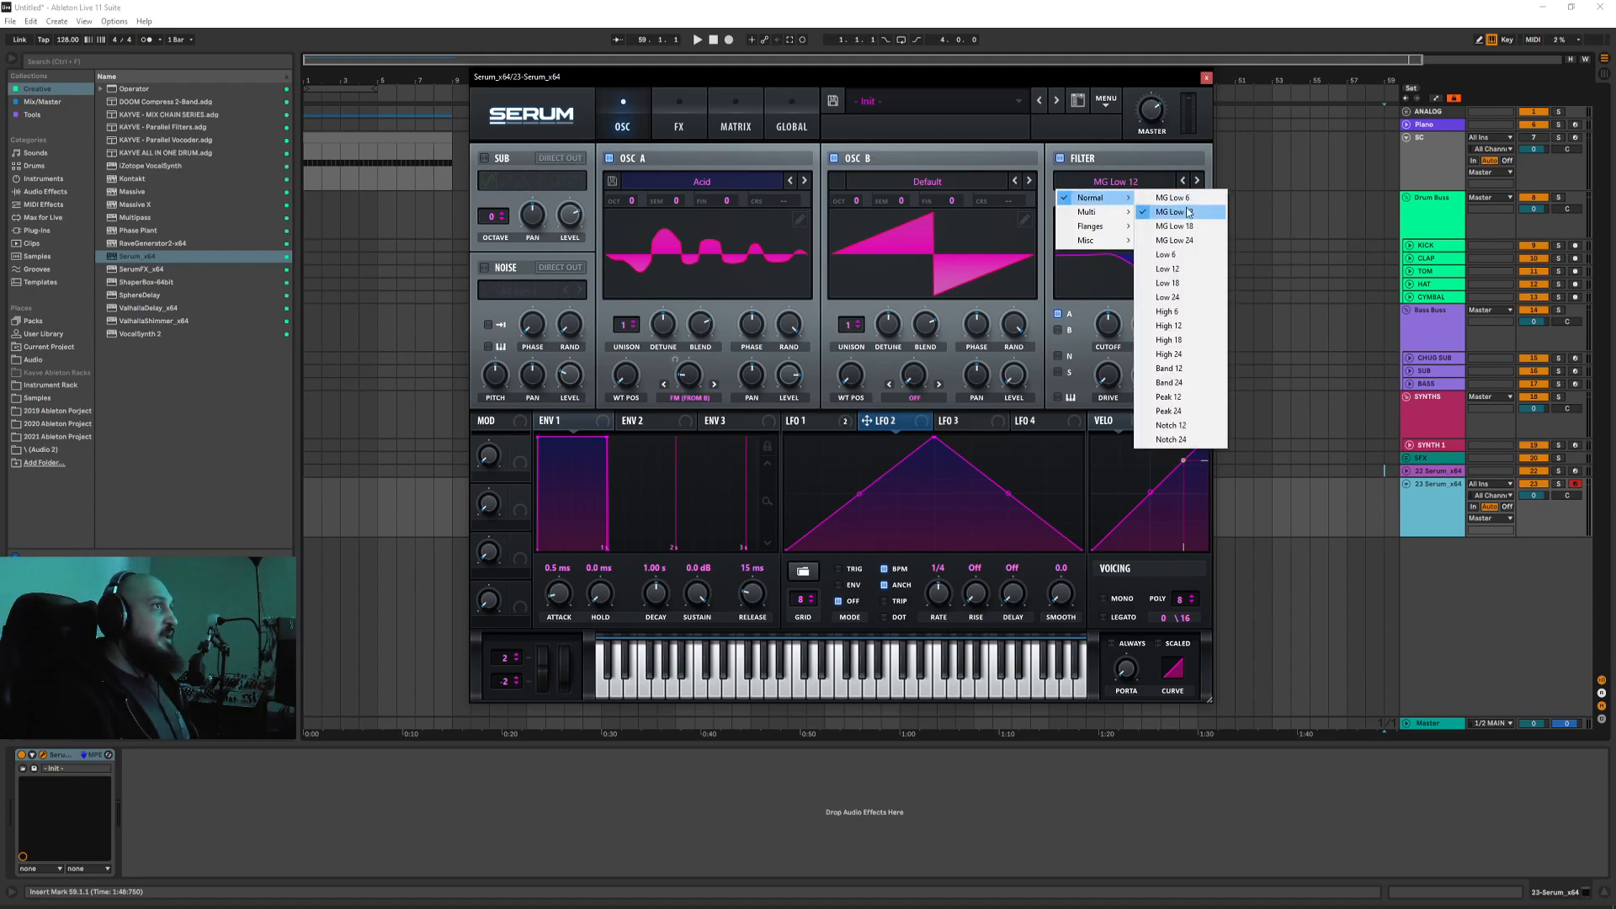
pyautogui.click(1127, 159)
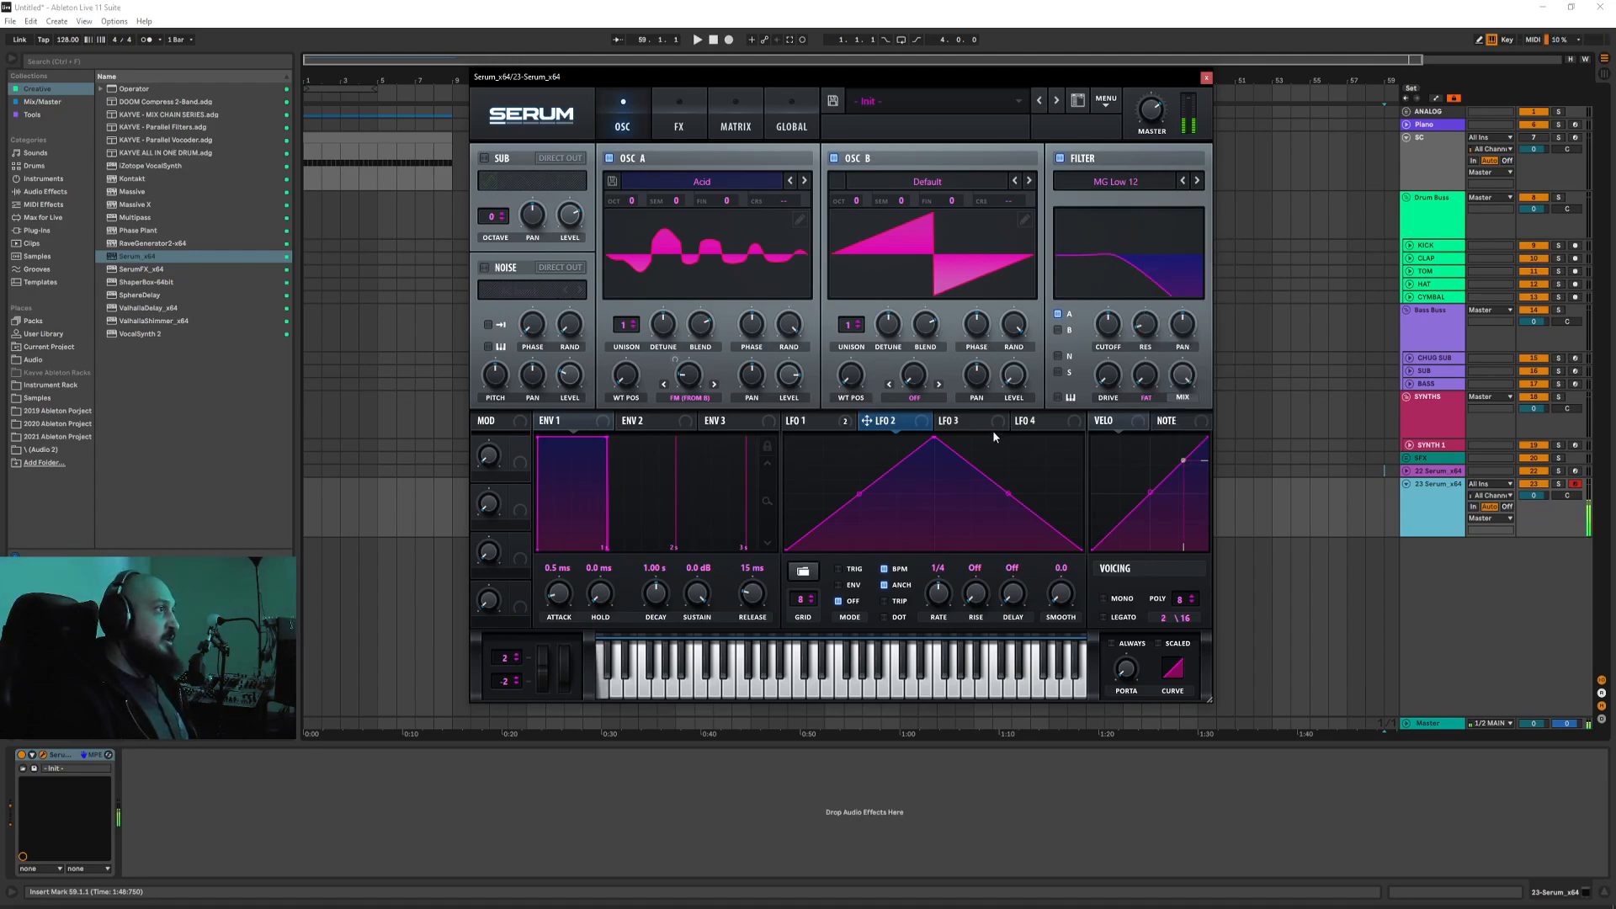
pyautogui.moveTo(808, 421); pyautogui.dragTo(1107, 324)
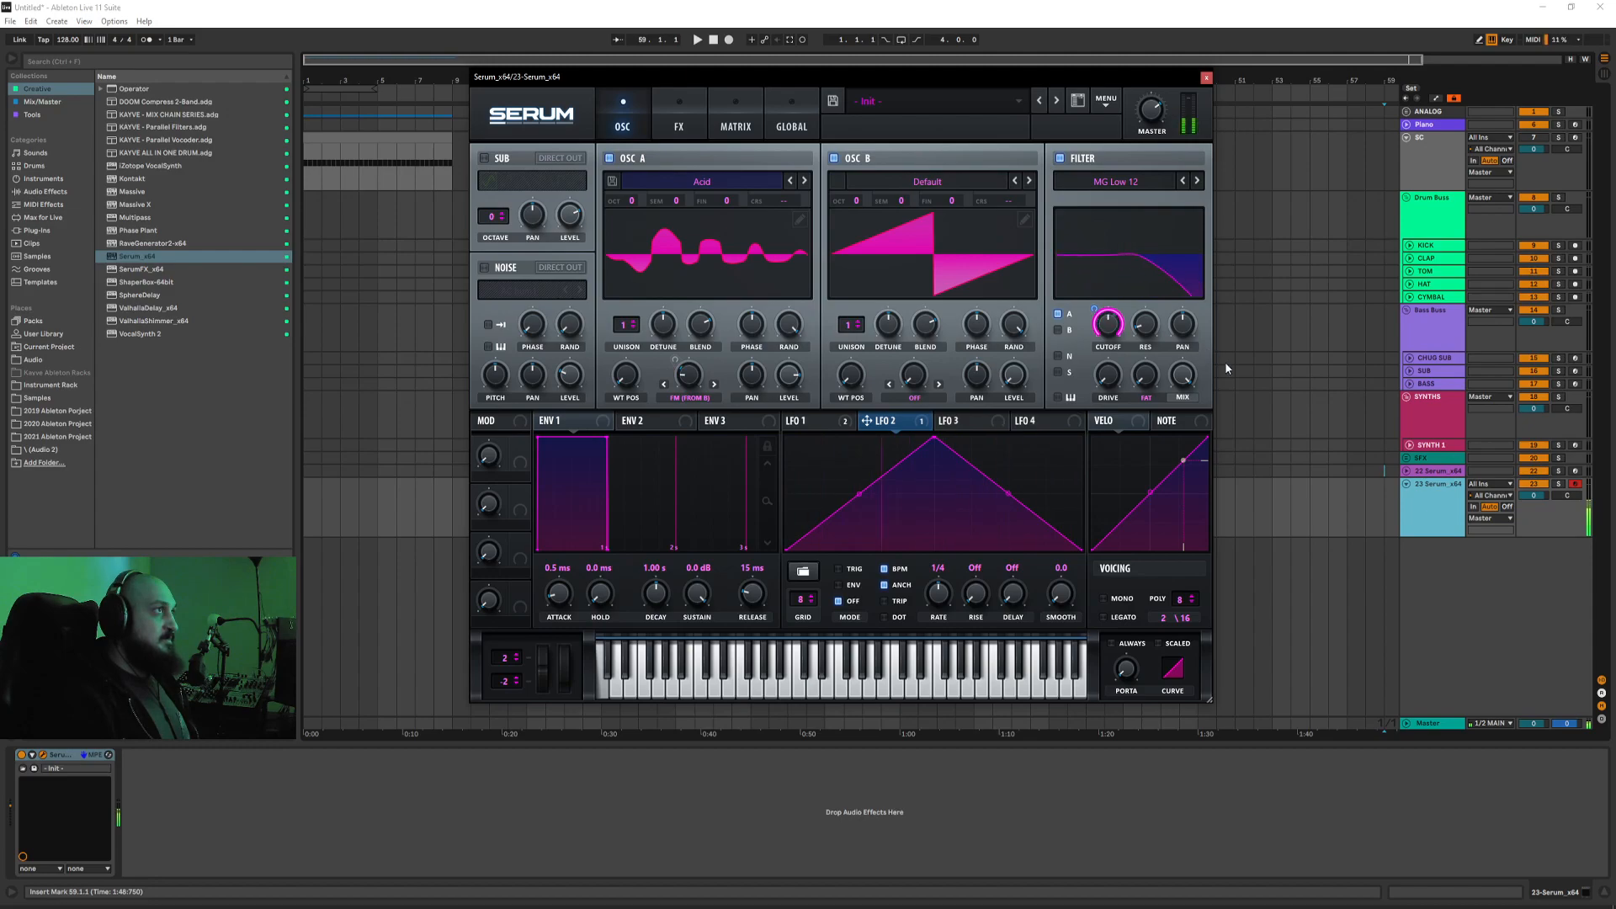
# Step: Change the filter type to High 24 and reset its resonance to the default
pyautogui.click(1128, 185)
pyautogui.moveTo(1129, 217)
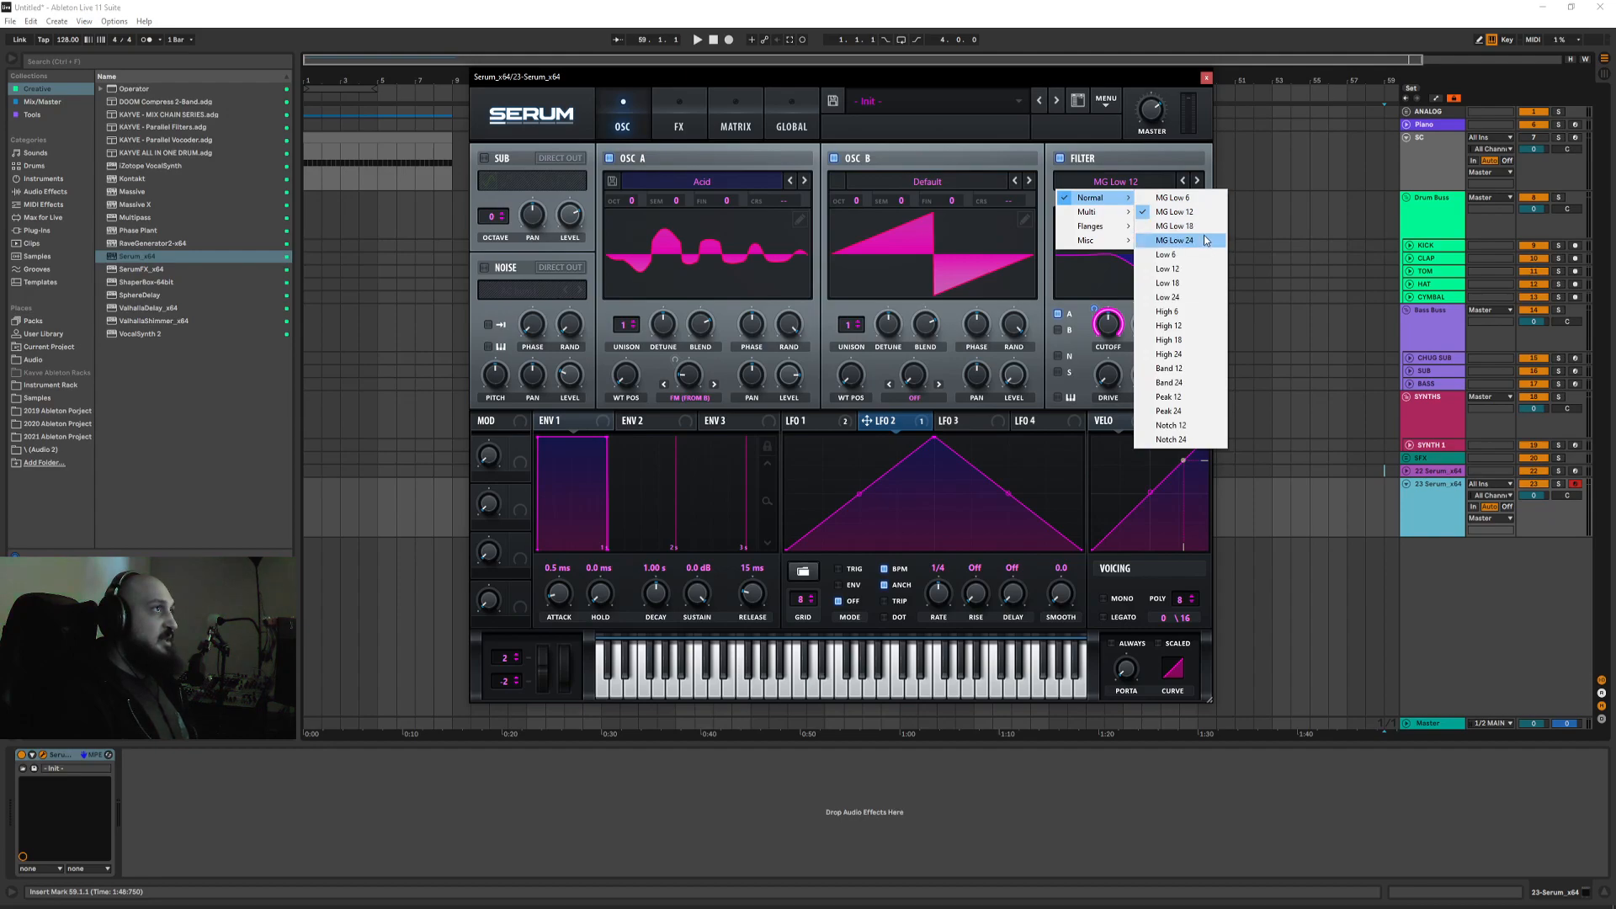
pyautogui.click(1183, 354)
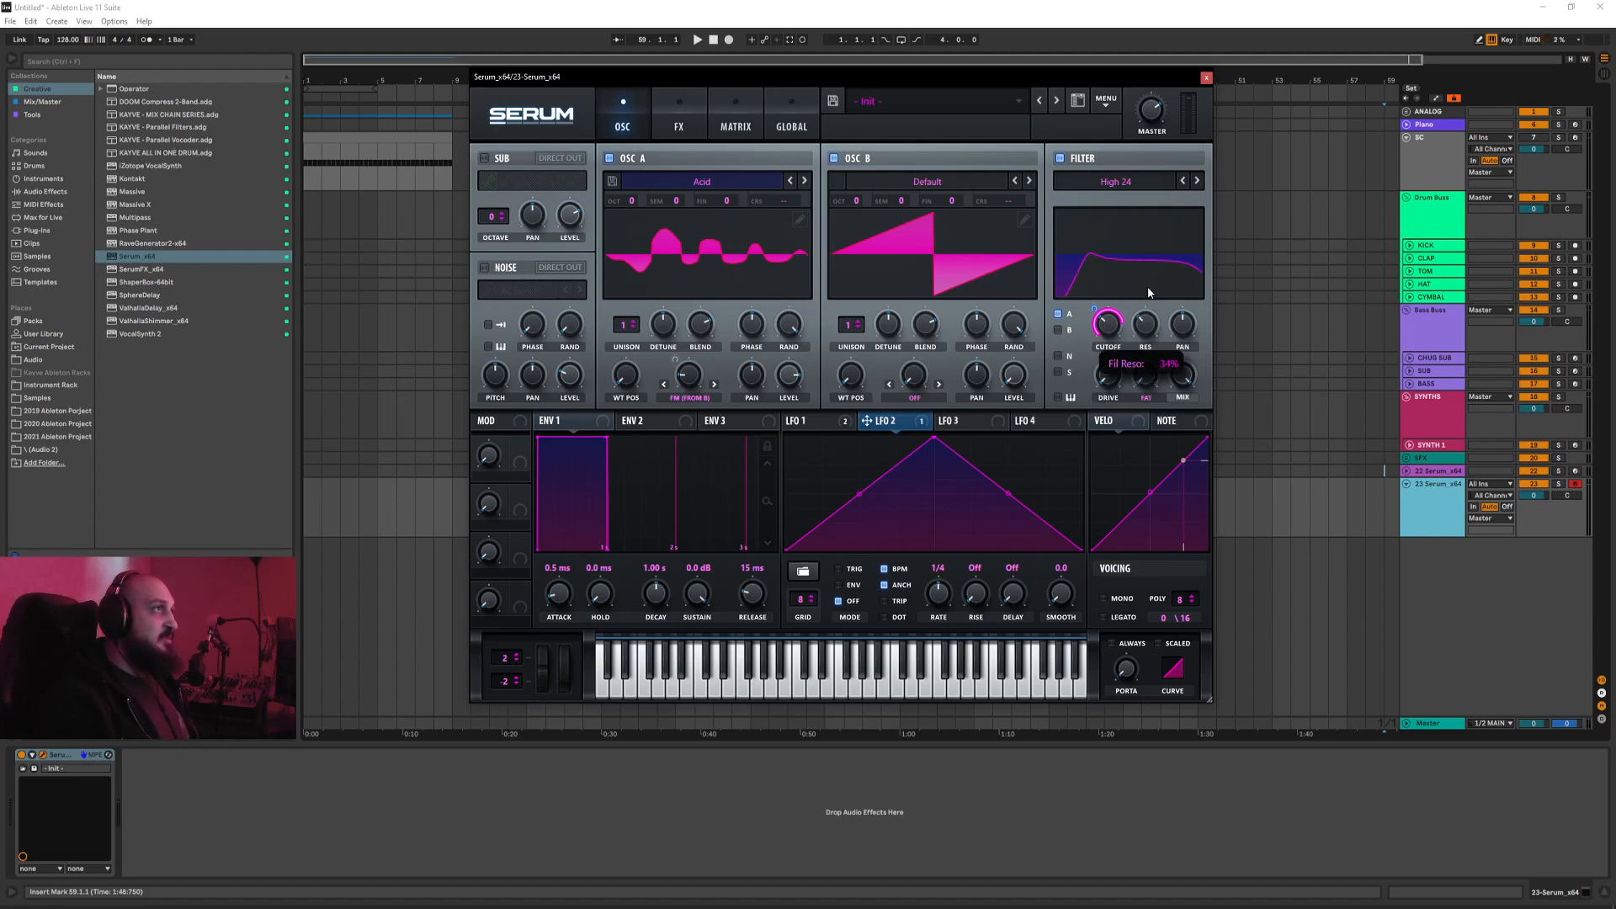
pyautogui.doubleClick(1142, 320)
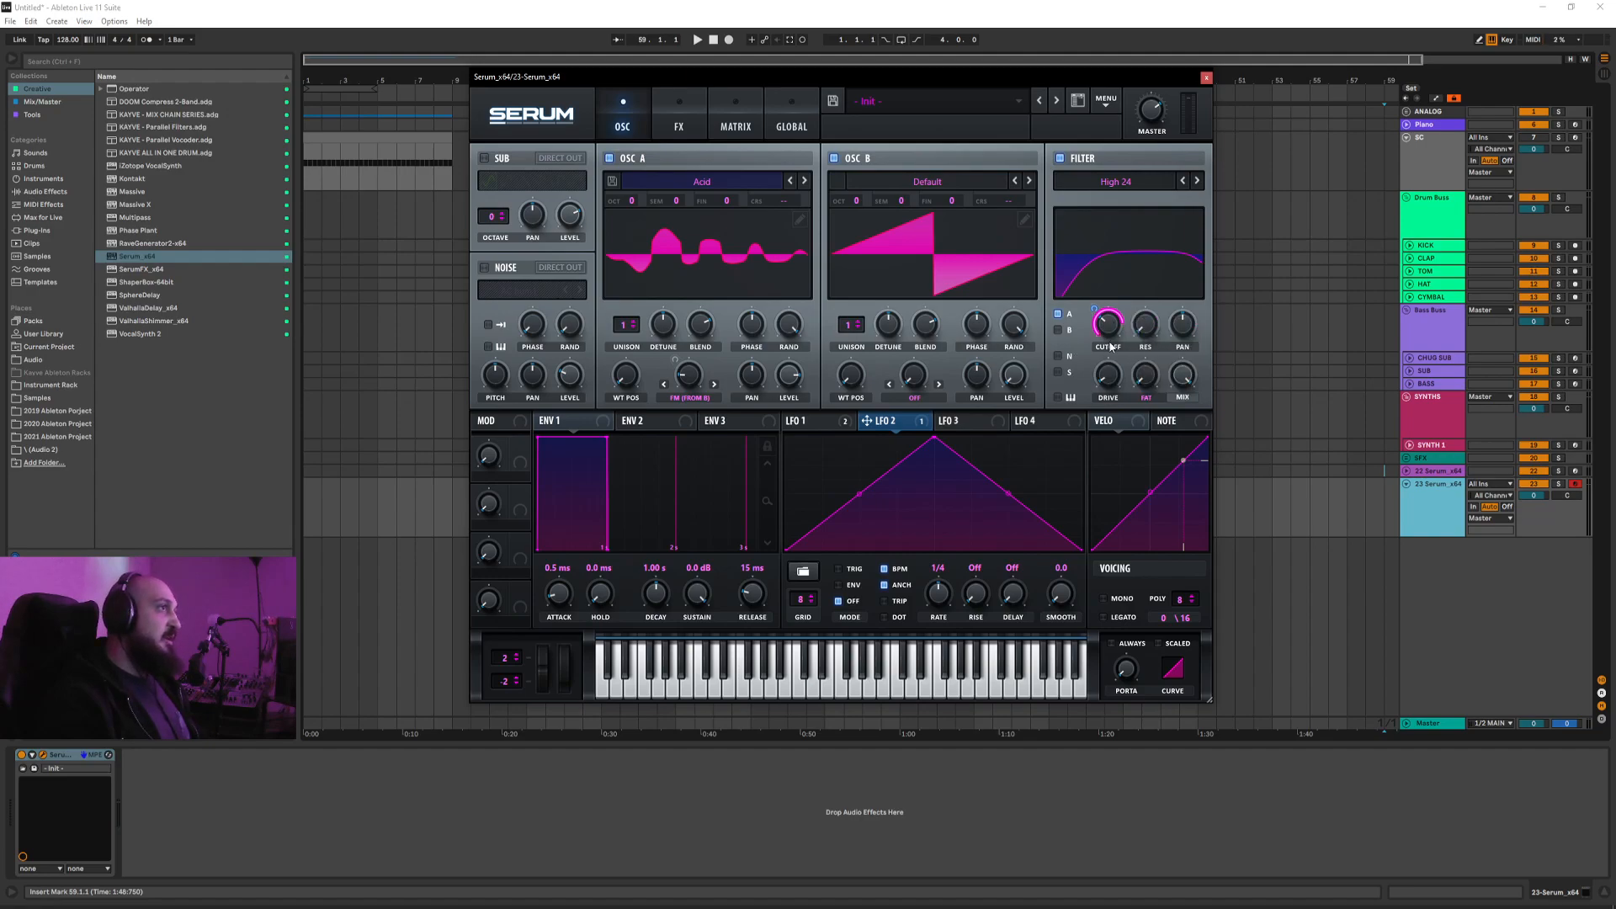
# Step: Try different filter cutoff positions and toggle the modulation type of the LFO 2 to Fil Cutoff routing
pyautogui.moveTo(1108, 325); pyautogui.dragTo(1113, 314)
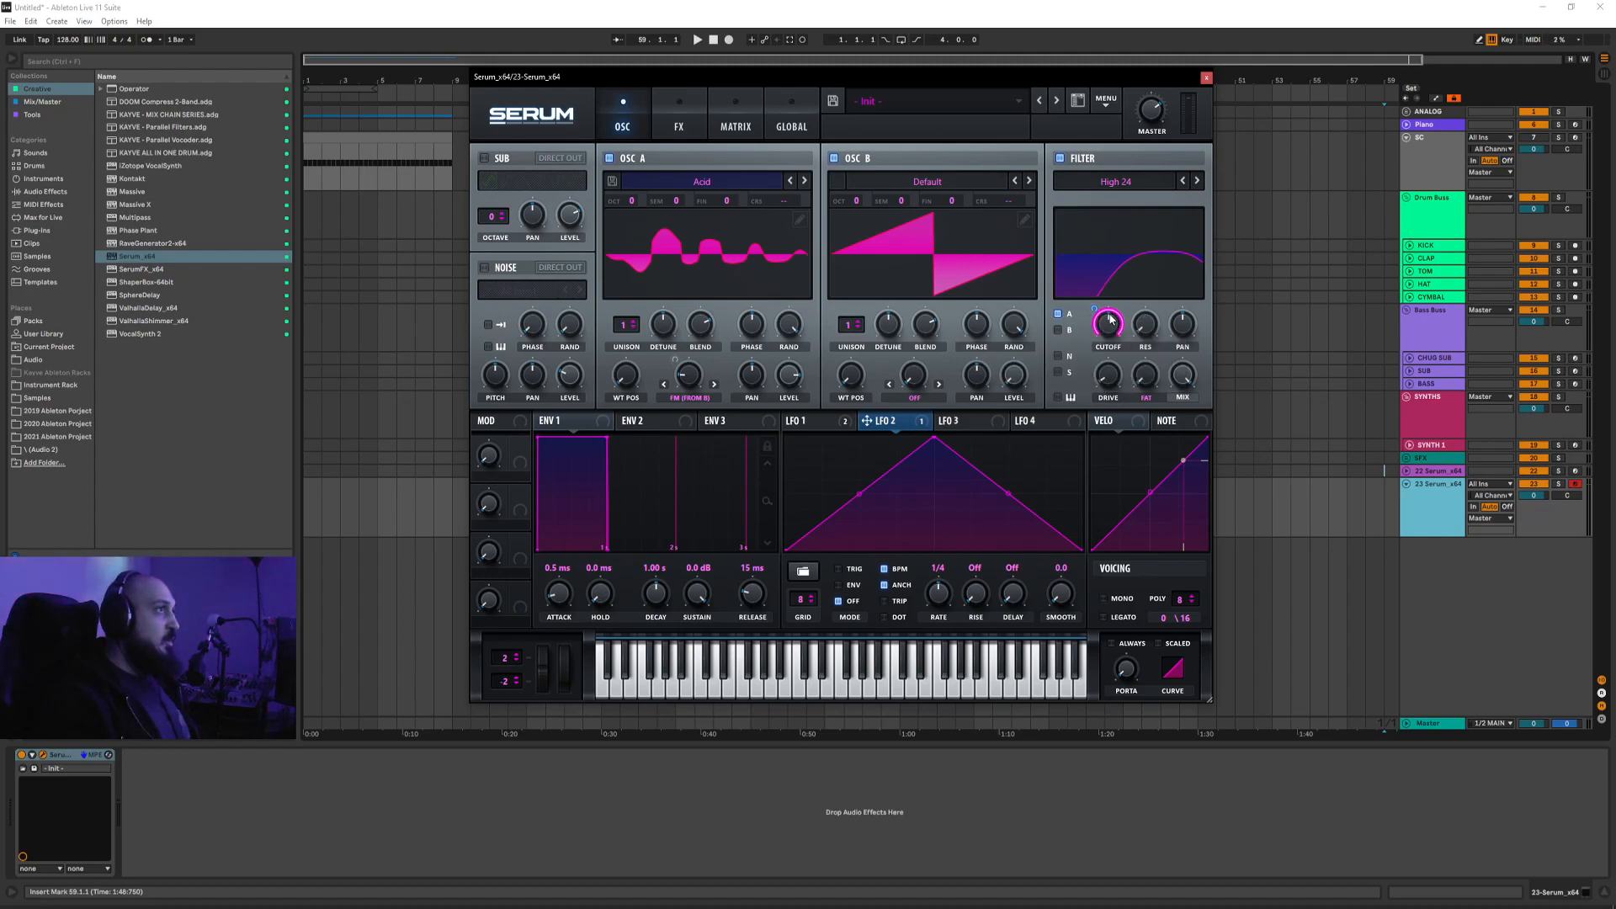
pyautogui.moveTo(1109, 327)
pyautogui.mouseDown()
pyautogui.moveTo(1108, 341)
pyautogui.moveTo(1112, 308)
pyautogui.mouseUp()
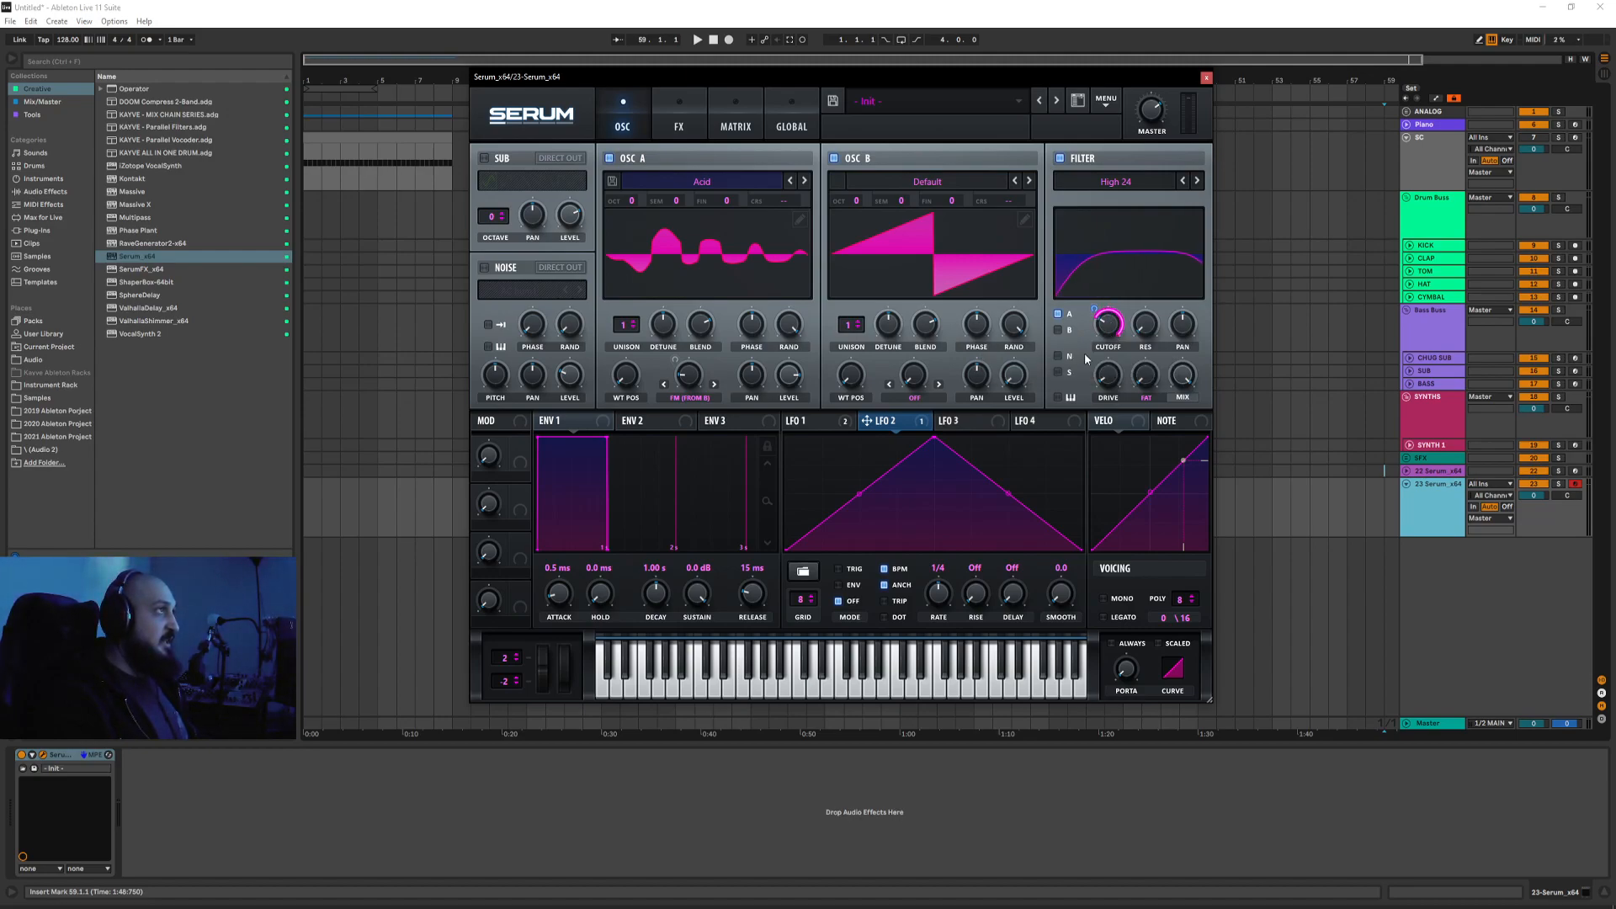
pyautogui.click(724, 132)
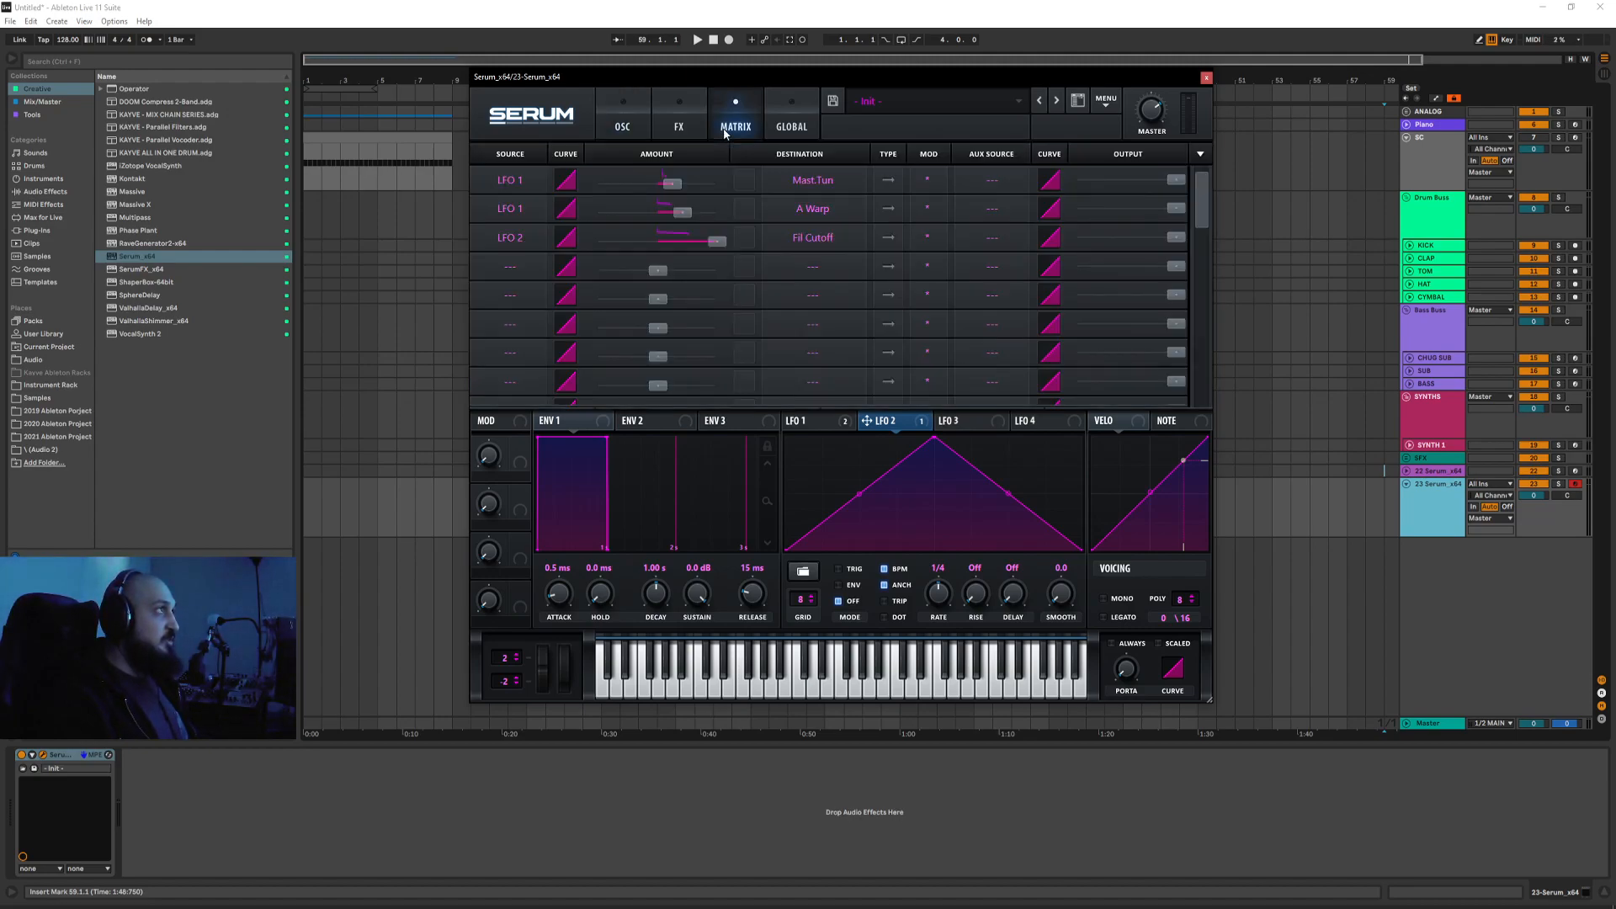
pyautogui.click(889, 239)
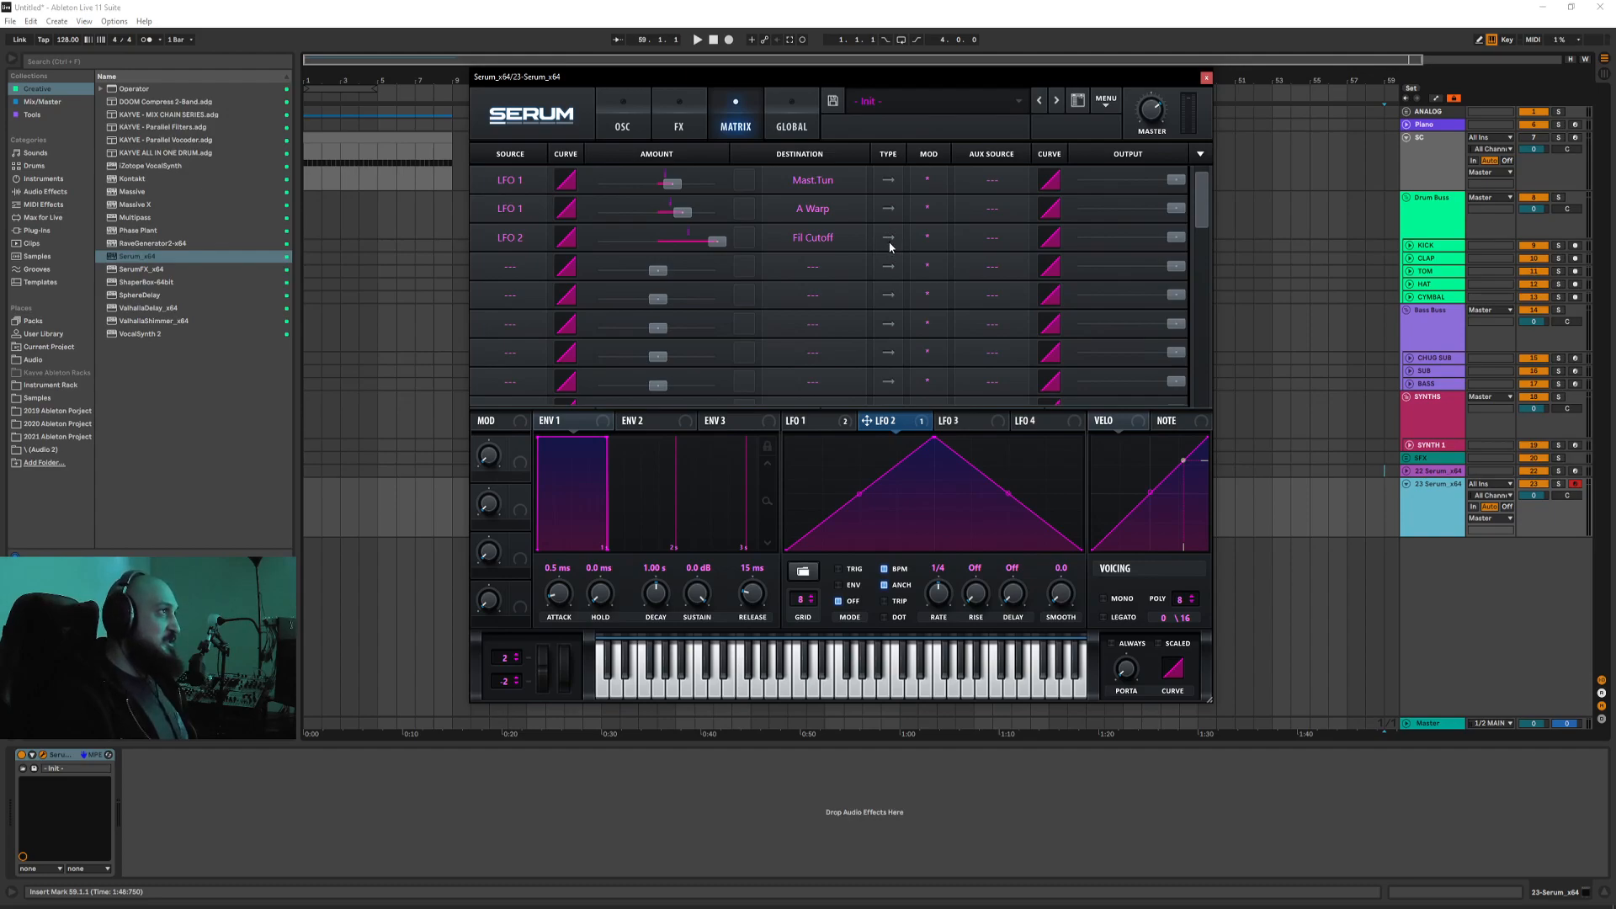
pyautogui.click(637, 130)
pyautogui.moveTo(1101, 325); pyautogui.dragTo(1106, 289)
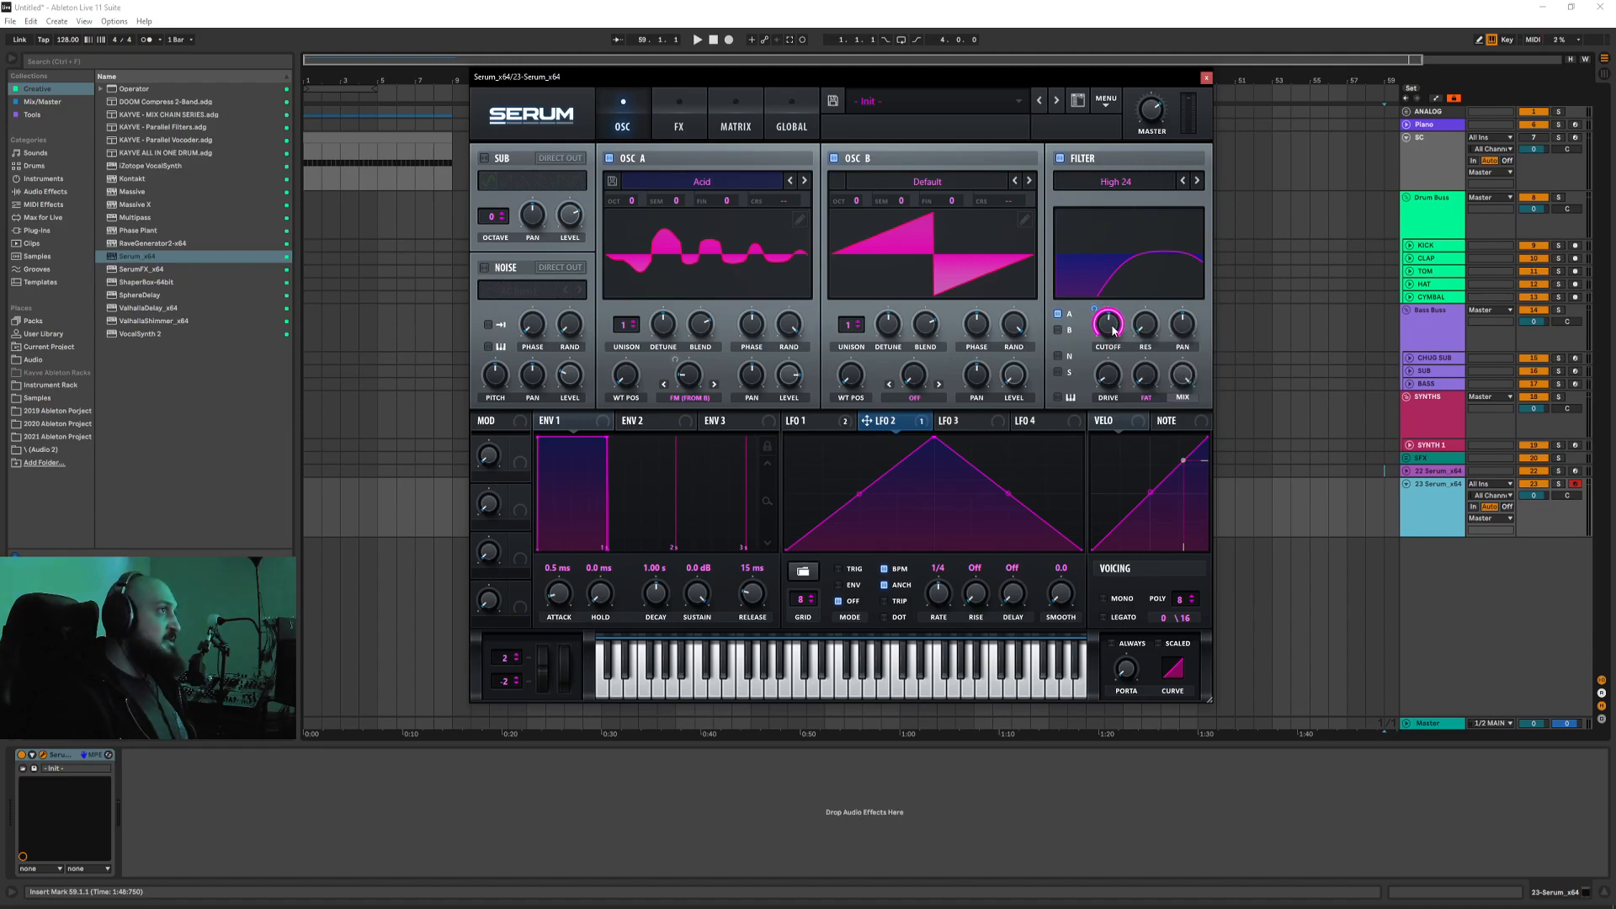
# Step: Lower the filter cutoff and reduce the LFO 2 cutoff modulation to about half of its positive range while auditioning
pyautogui.click(737, 124)
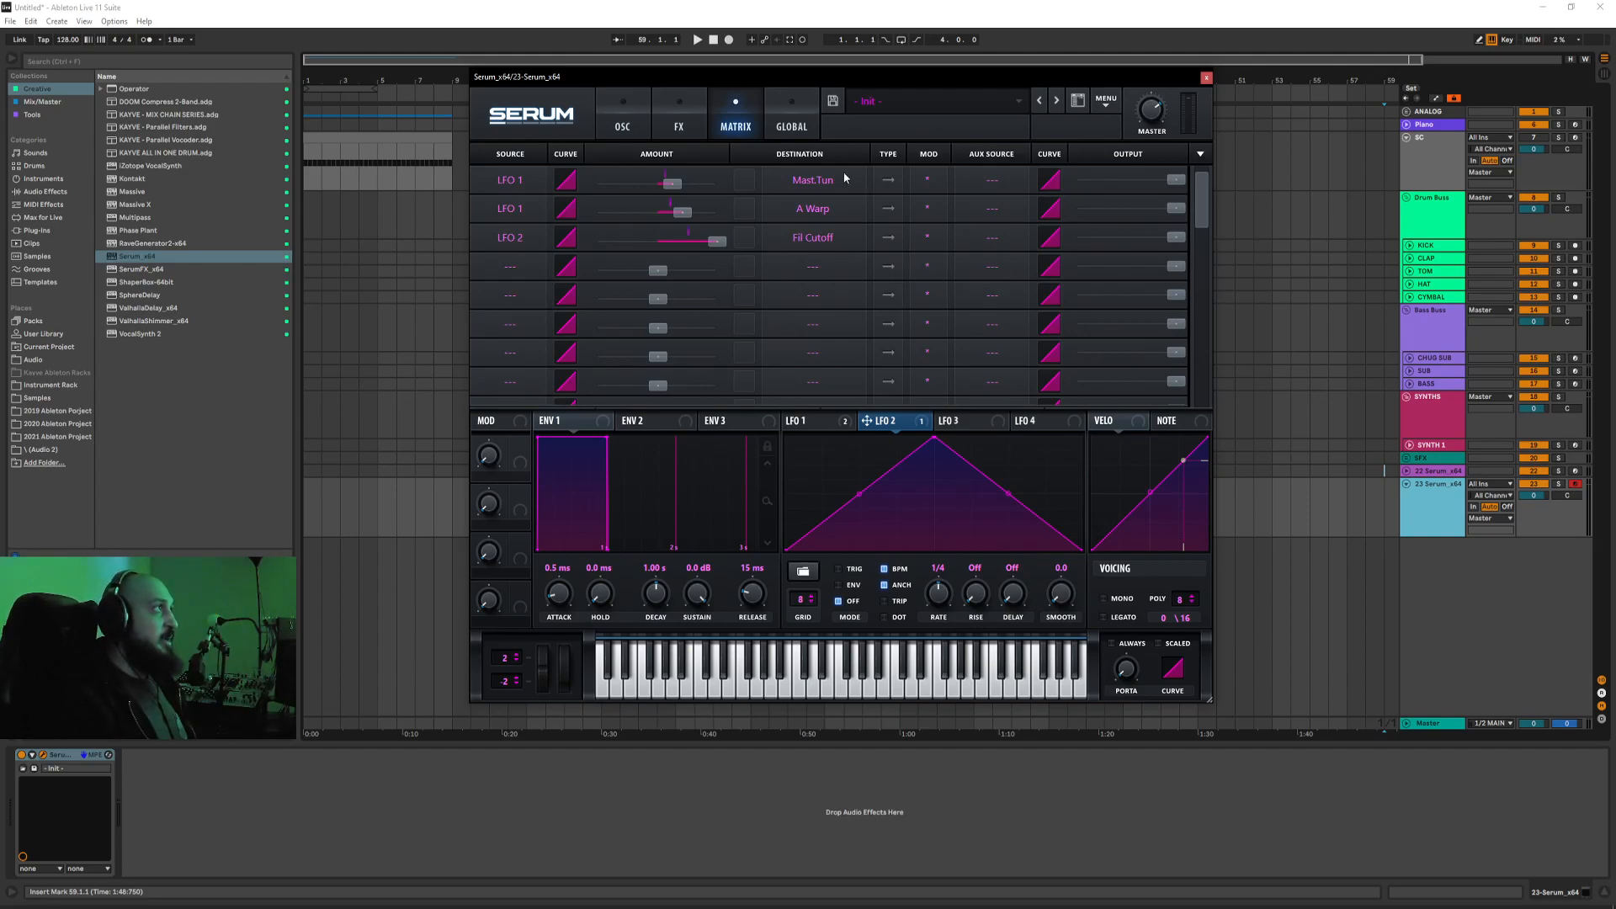
pyautogui.click(598, 132)
pyautogui.moveTo(1108, 352)
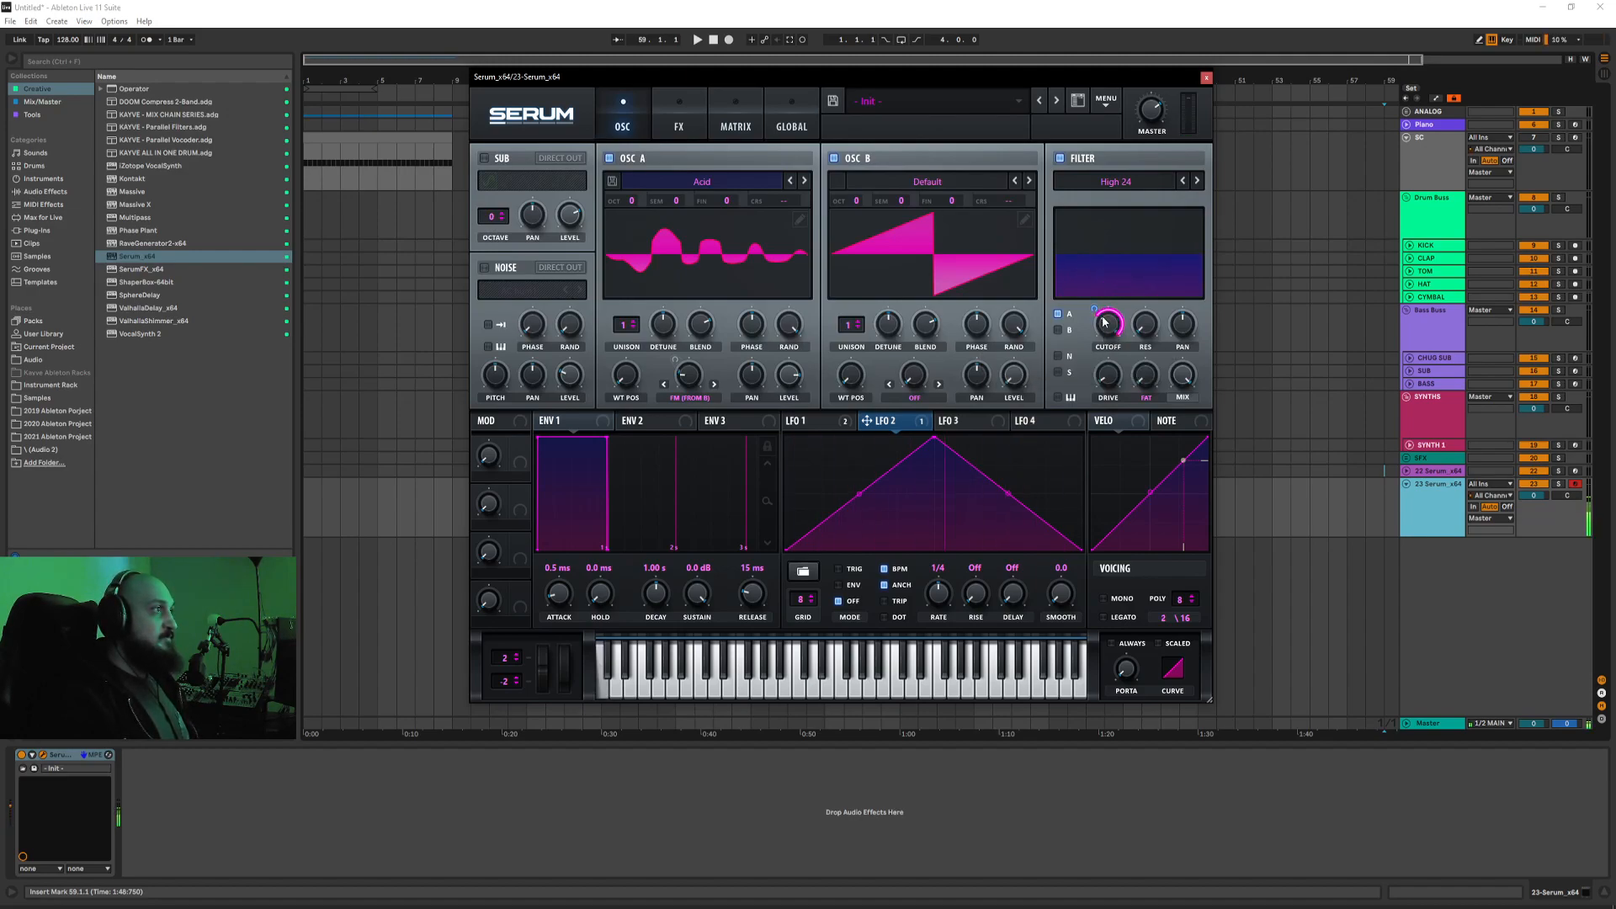
pyautogui.moveTo(1104, 325); pyautogui.dragTo(1095, 345)
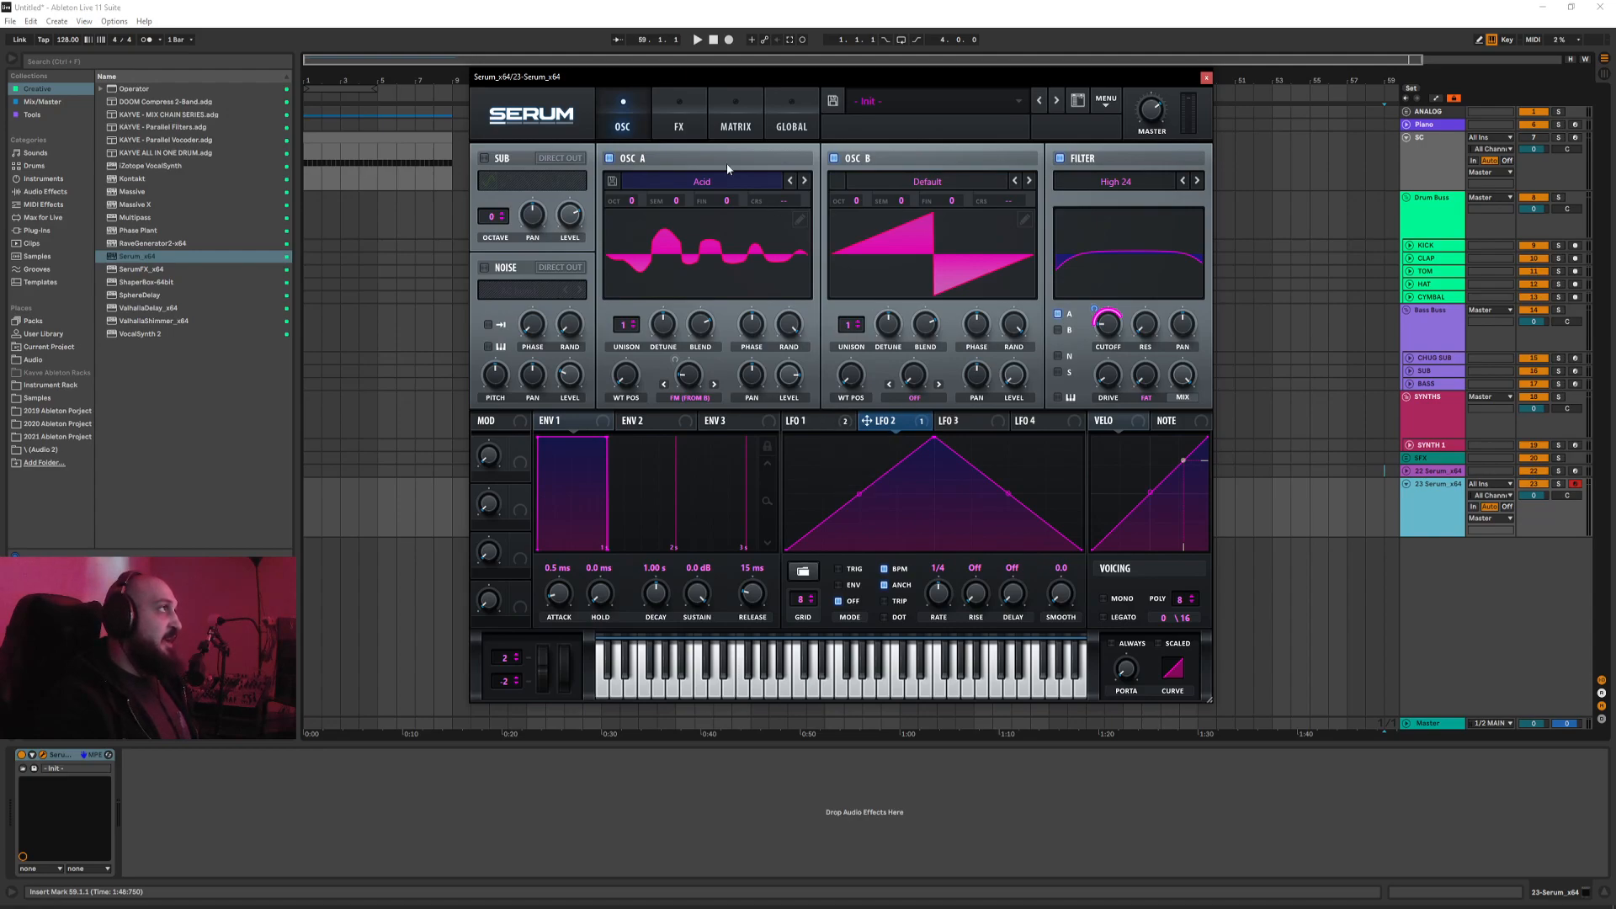
# Step: Add a fourth matrix routing from LFO 1 to LFO2 Rate and raise its amount to about half of the positive range while auditioning
pyautogui.click(736, 122)
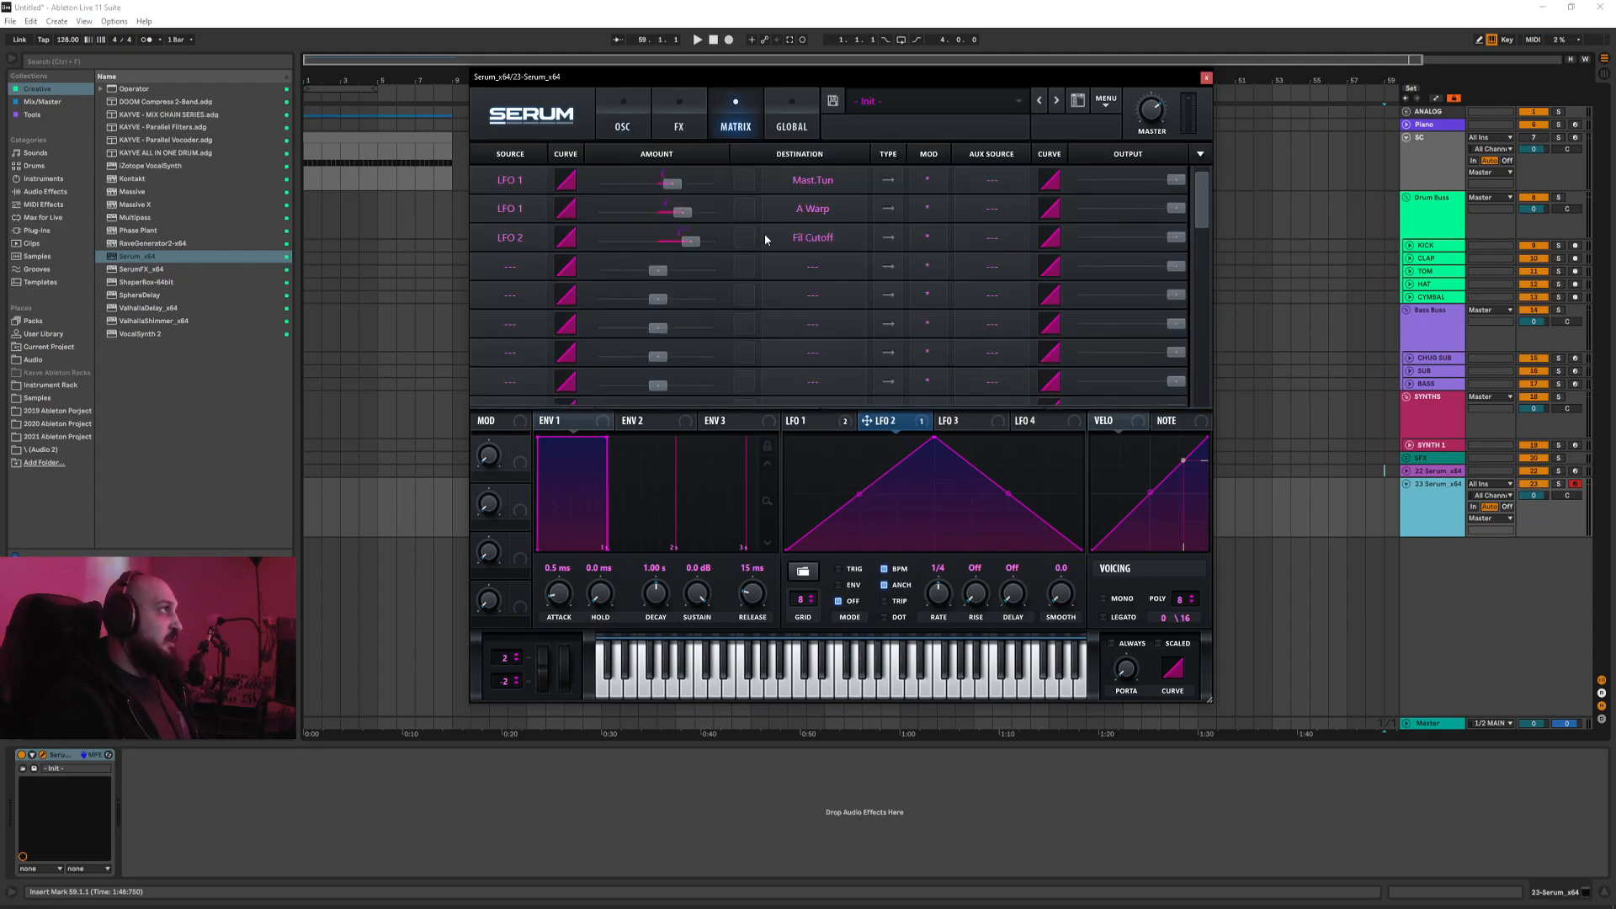
pyautogui.click(508, 266)
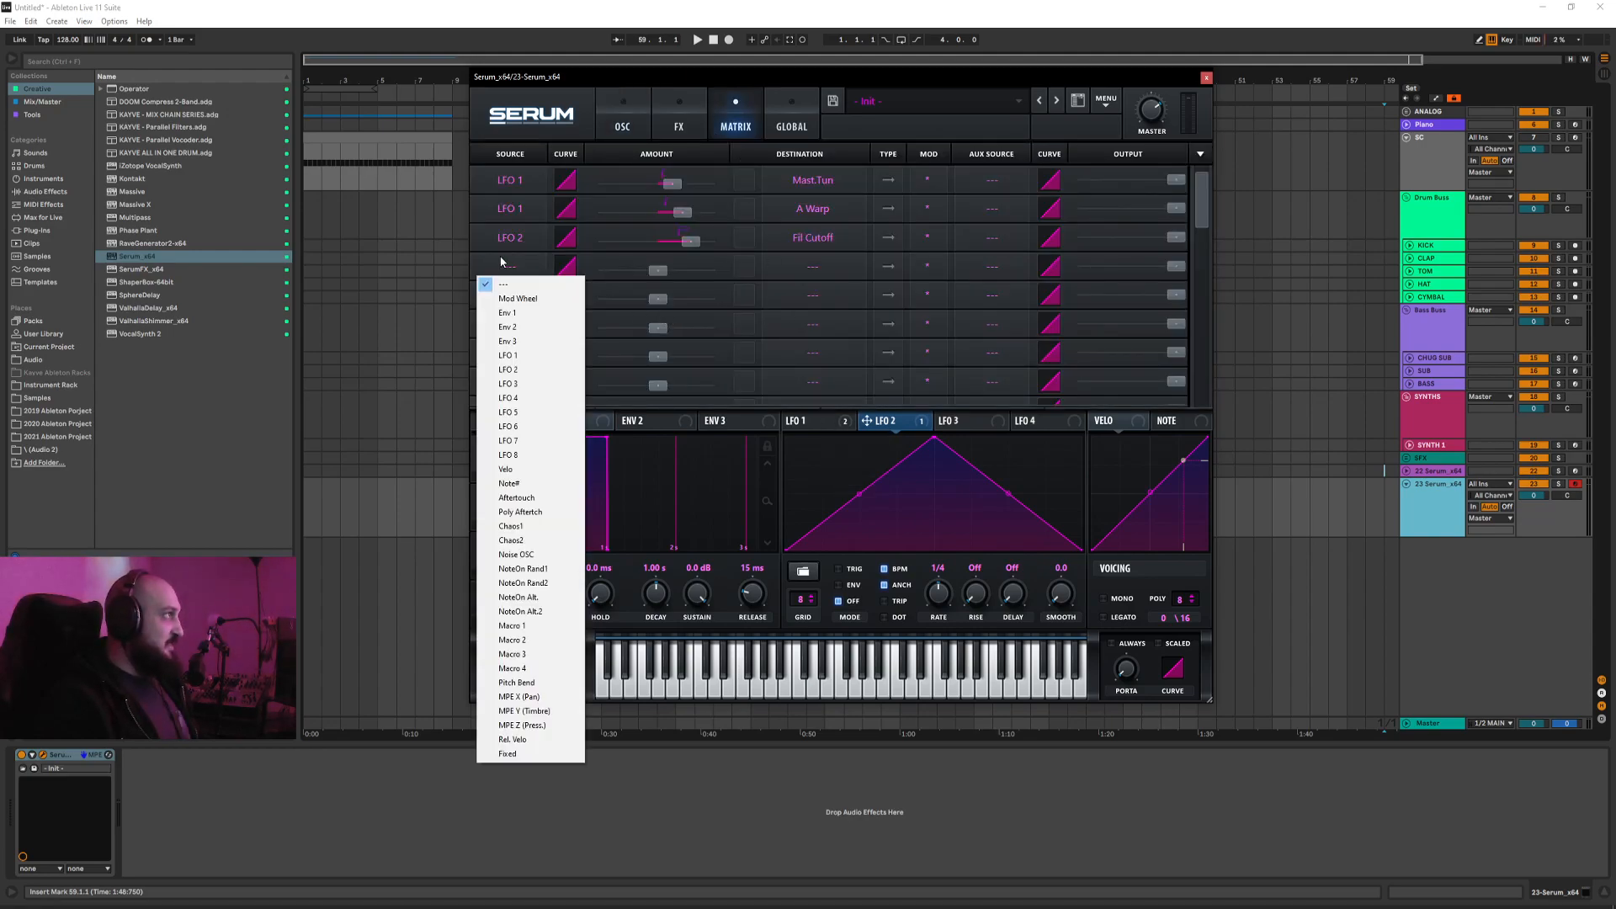
pyautogui.click(532, 356)
pyautogui.click(781, 278)
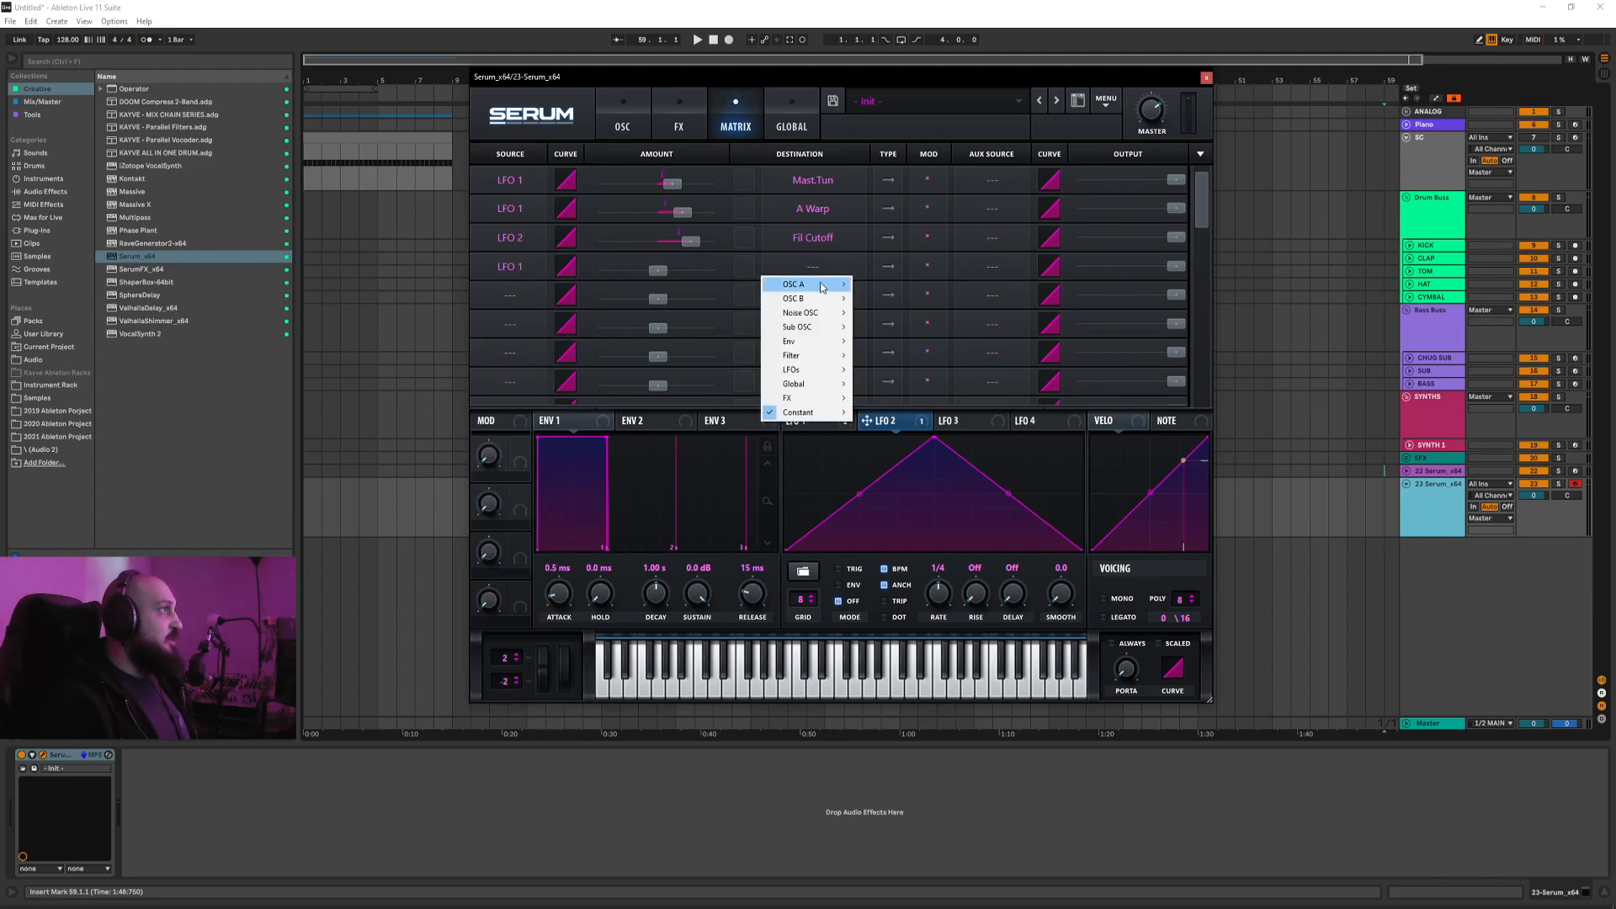
pyautogui.moveTo(836, 372)
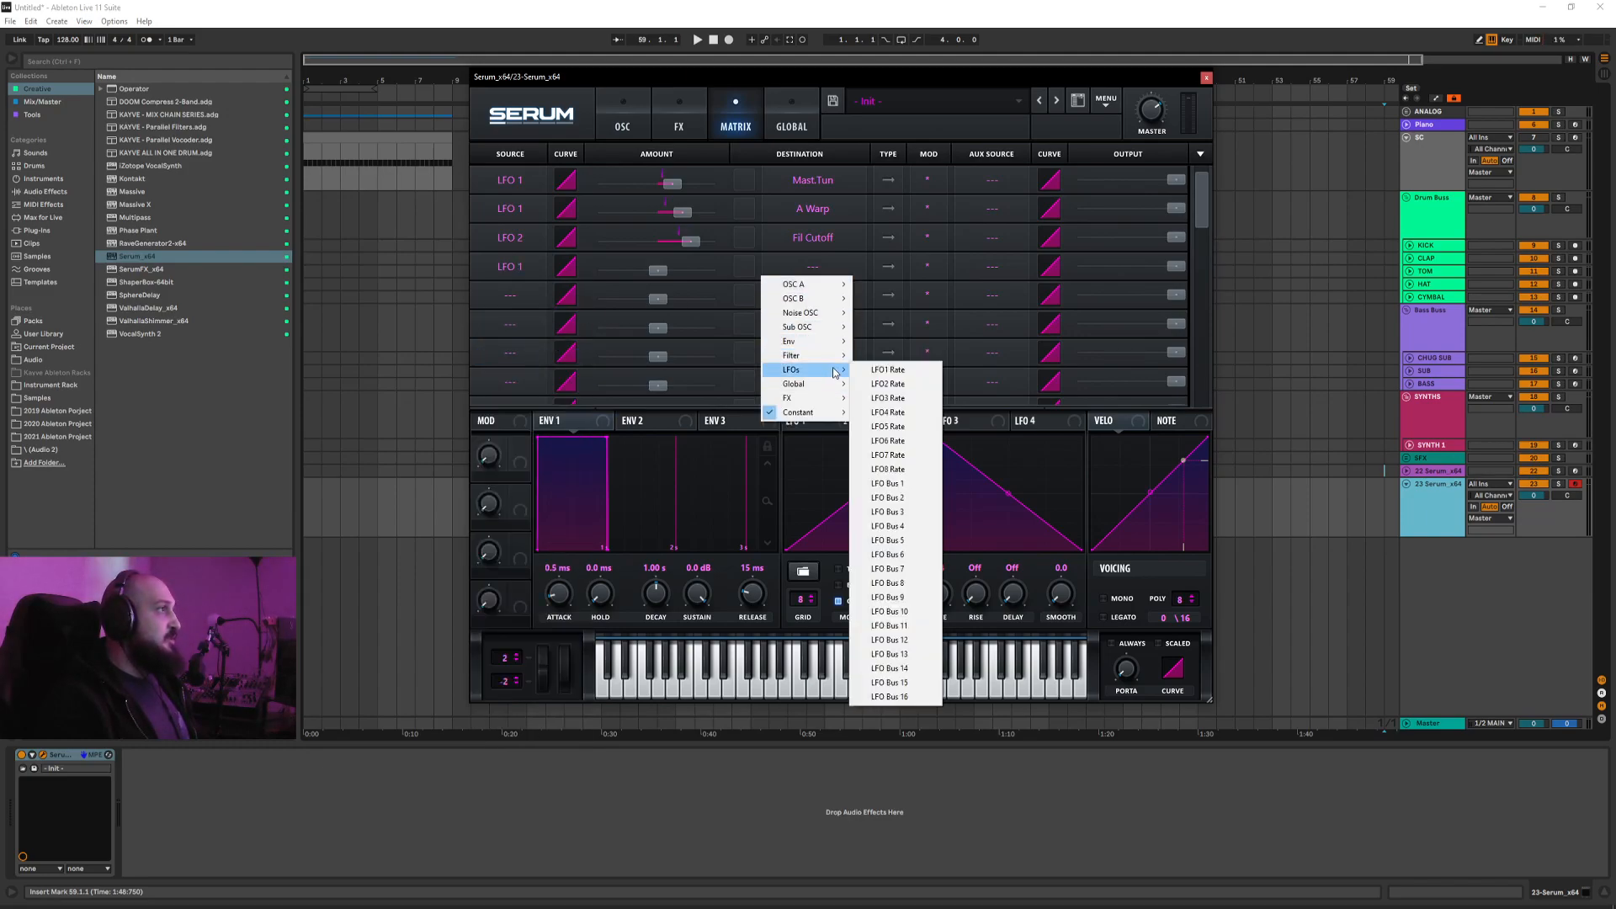
pyautogui.click(917, 385)
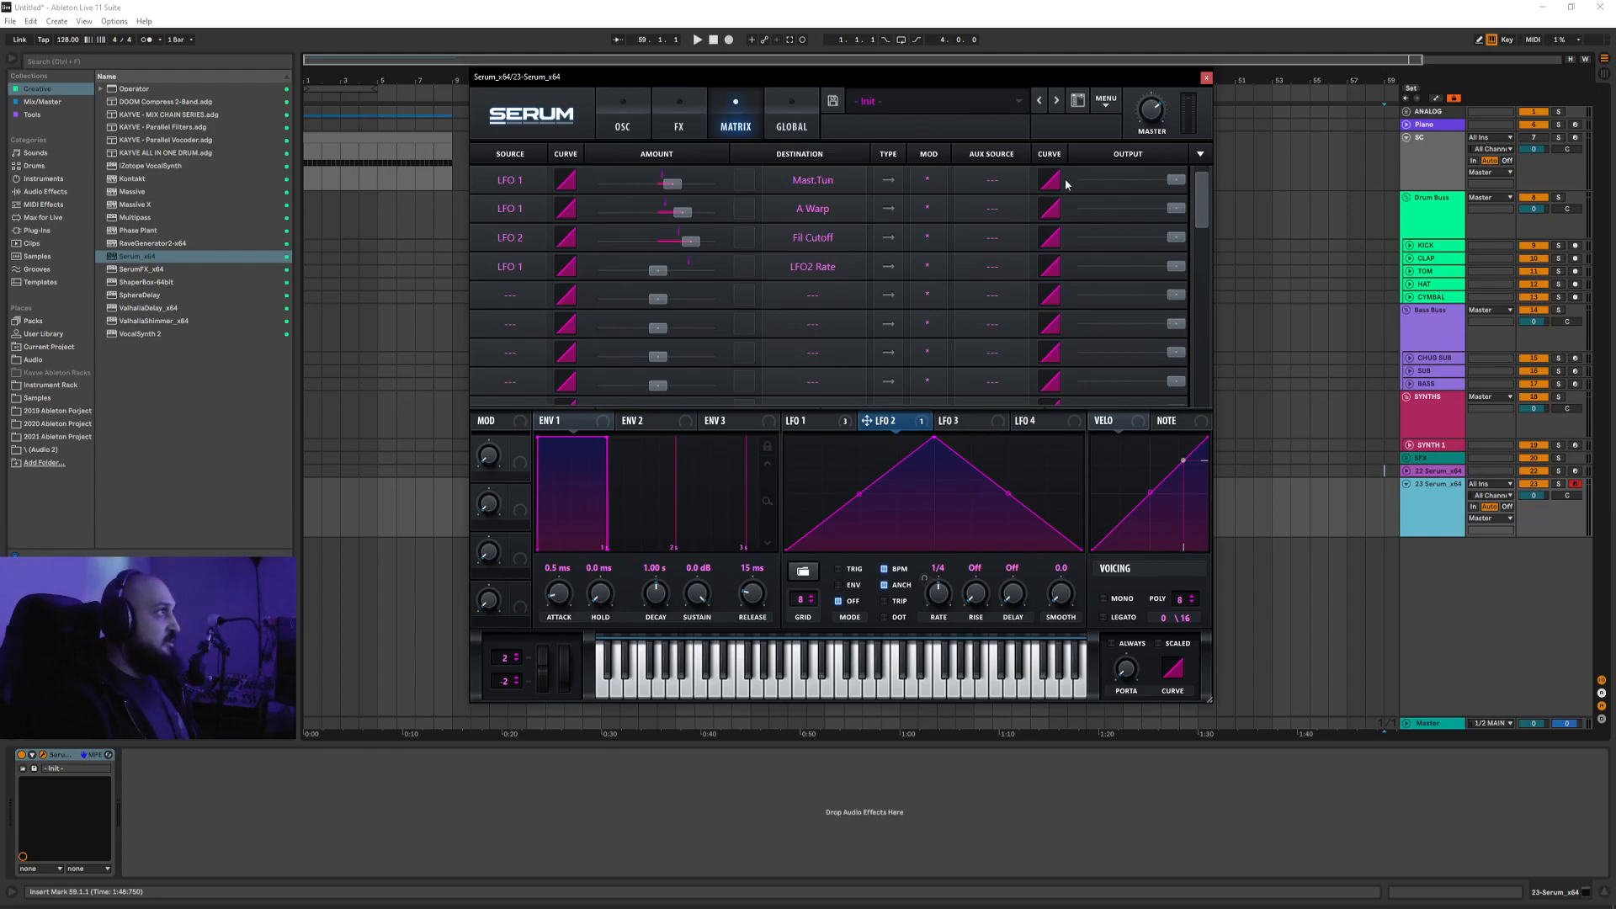
pyautogui.press('a')
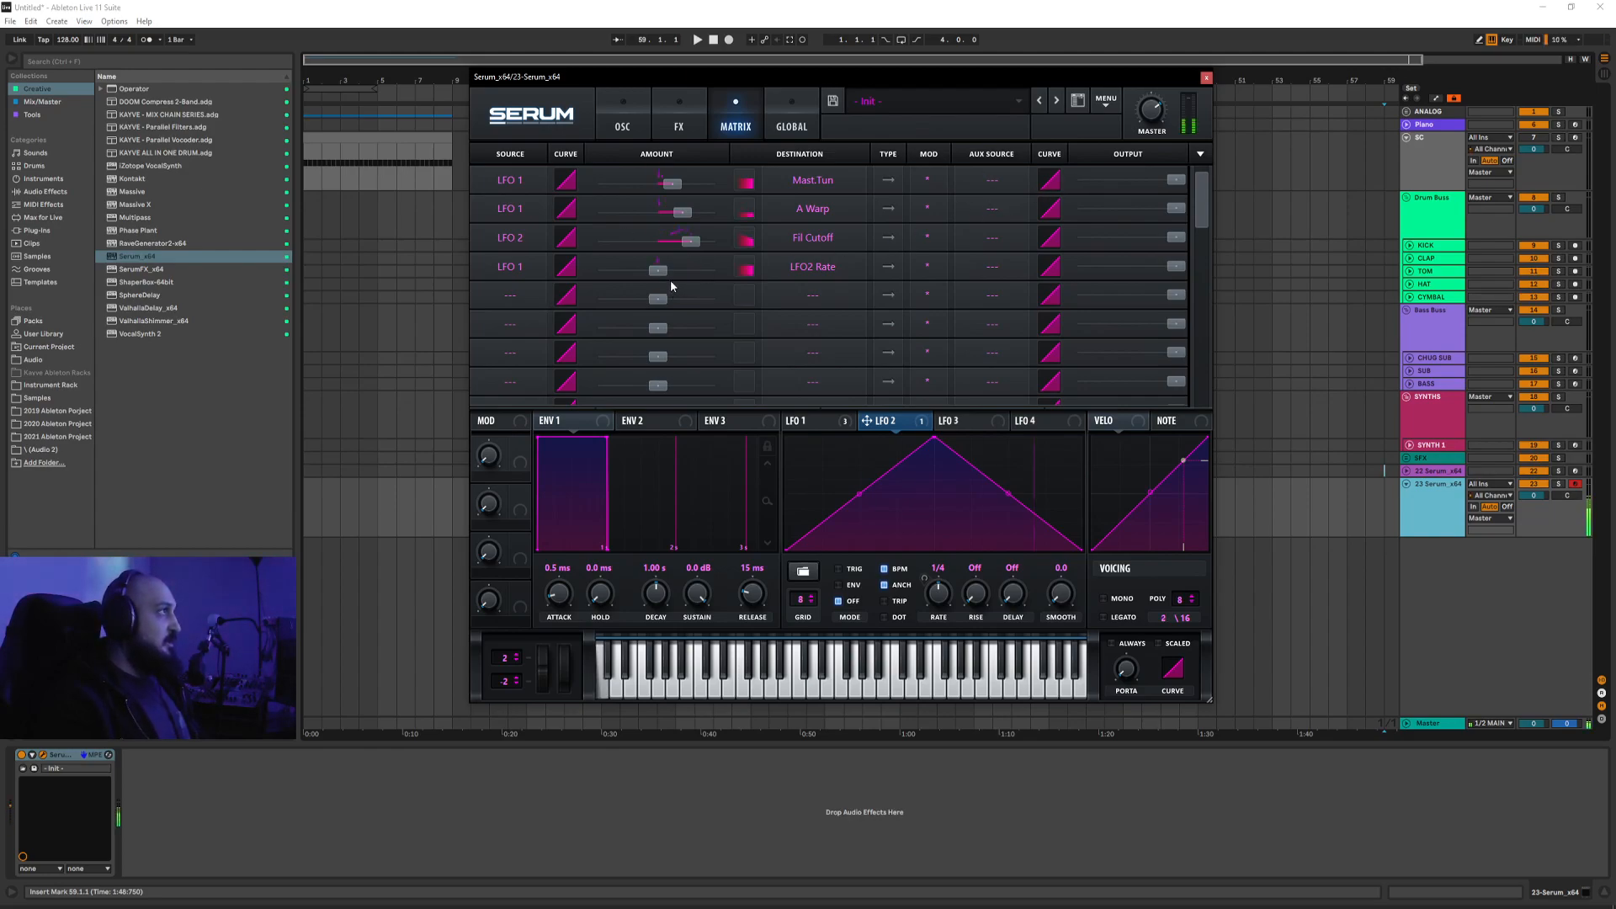
pyautogui.moveTo(658, 271); pyautogui.dragTo(696, 274)
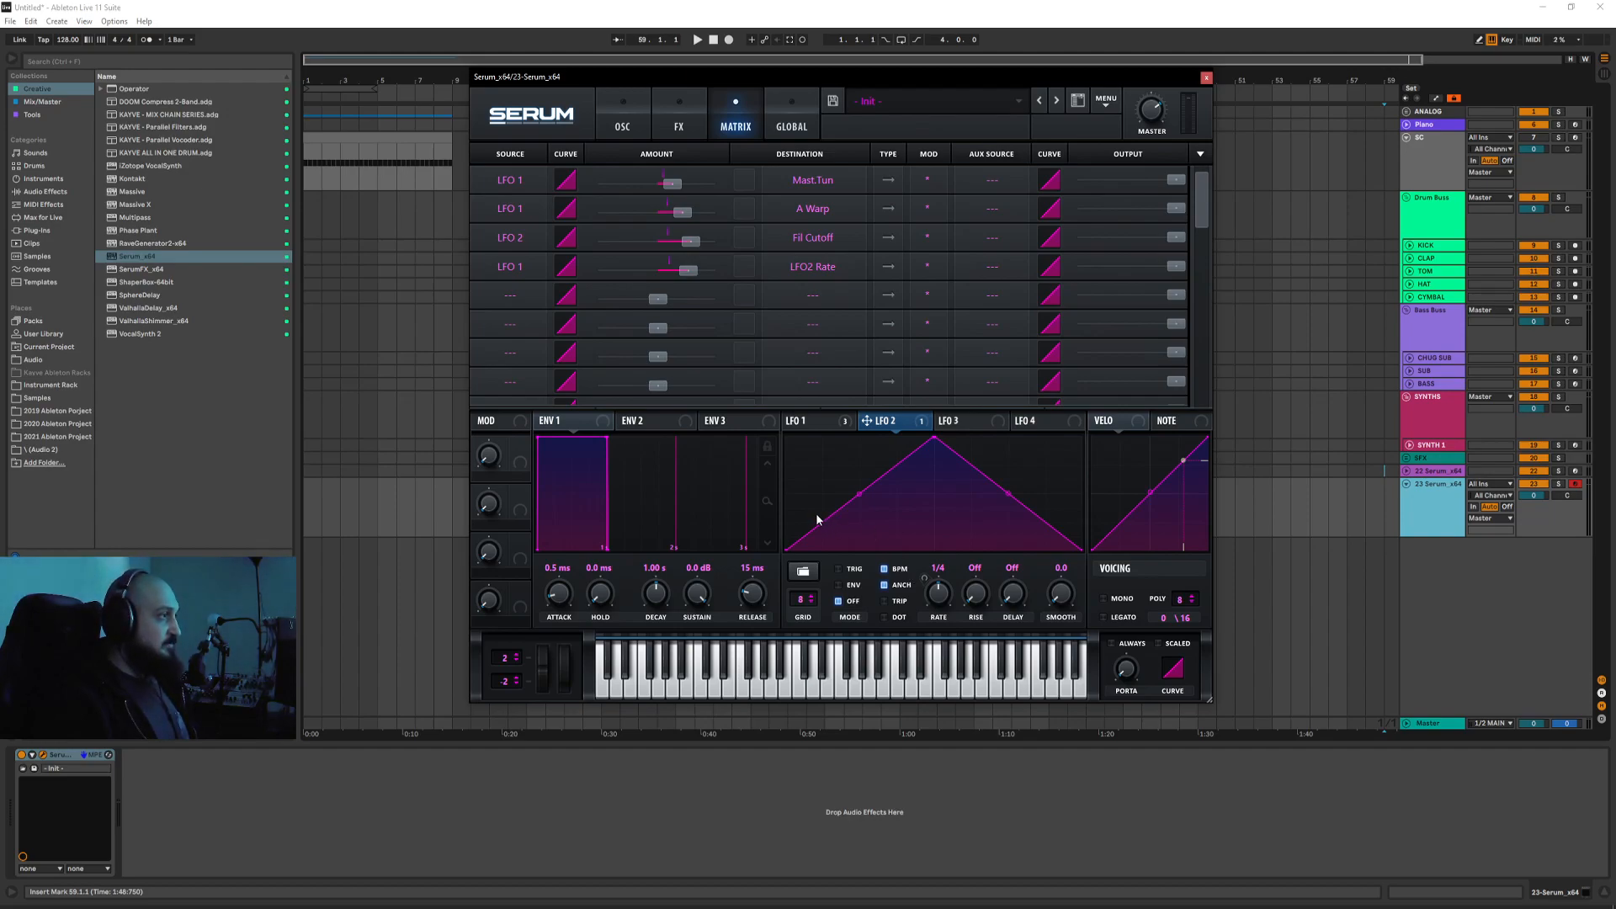
# Step: Turn off beat sync for LFO 2, set its rate to 2.0 Hz and audition the sound
pyautogui.click(822, 427)
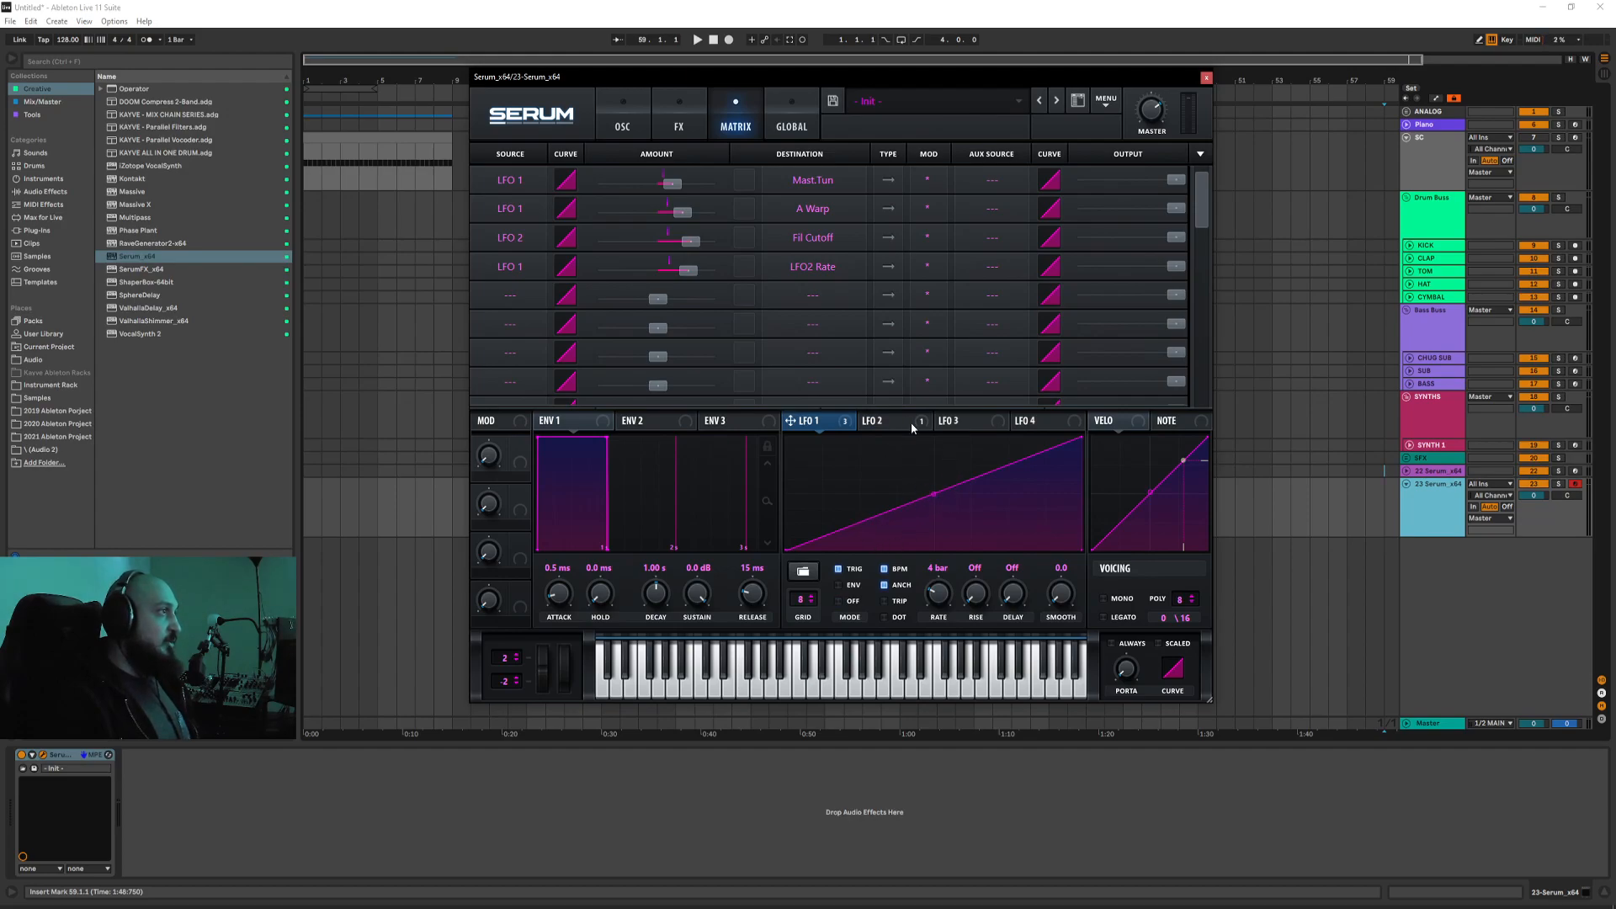
pyautogui.click(880, 422)
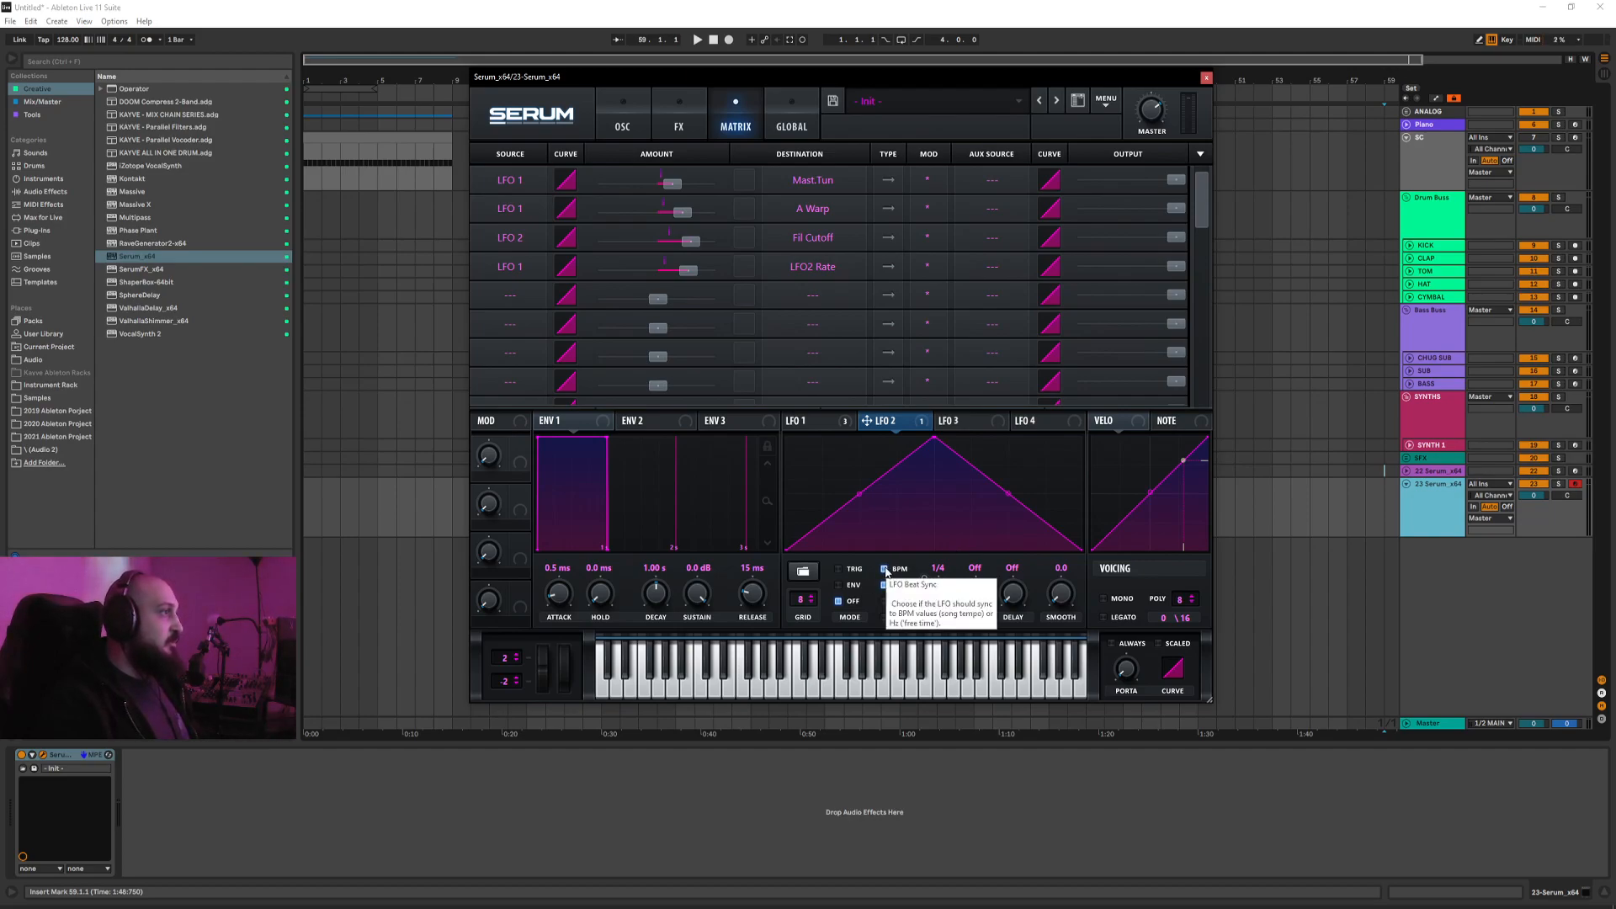
pyautogui.click(884, 570)
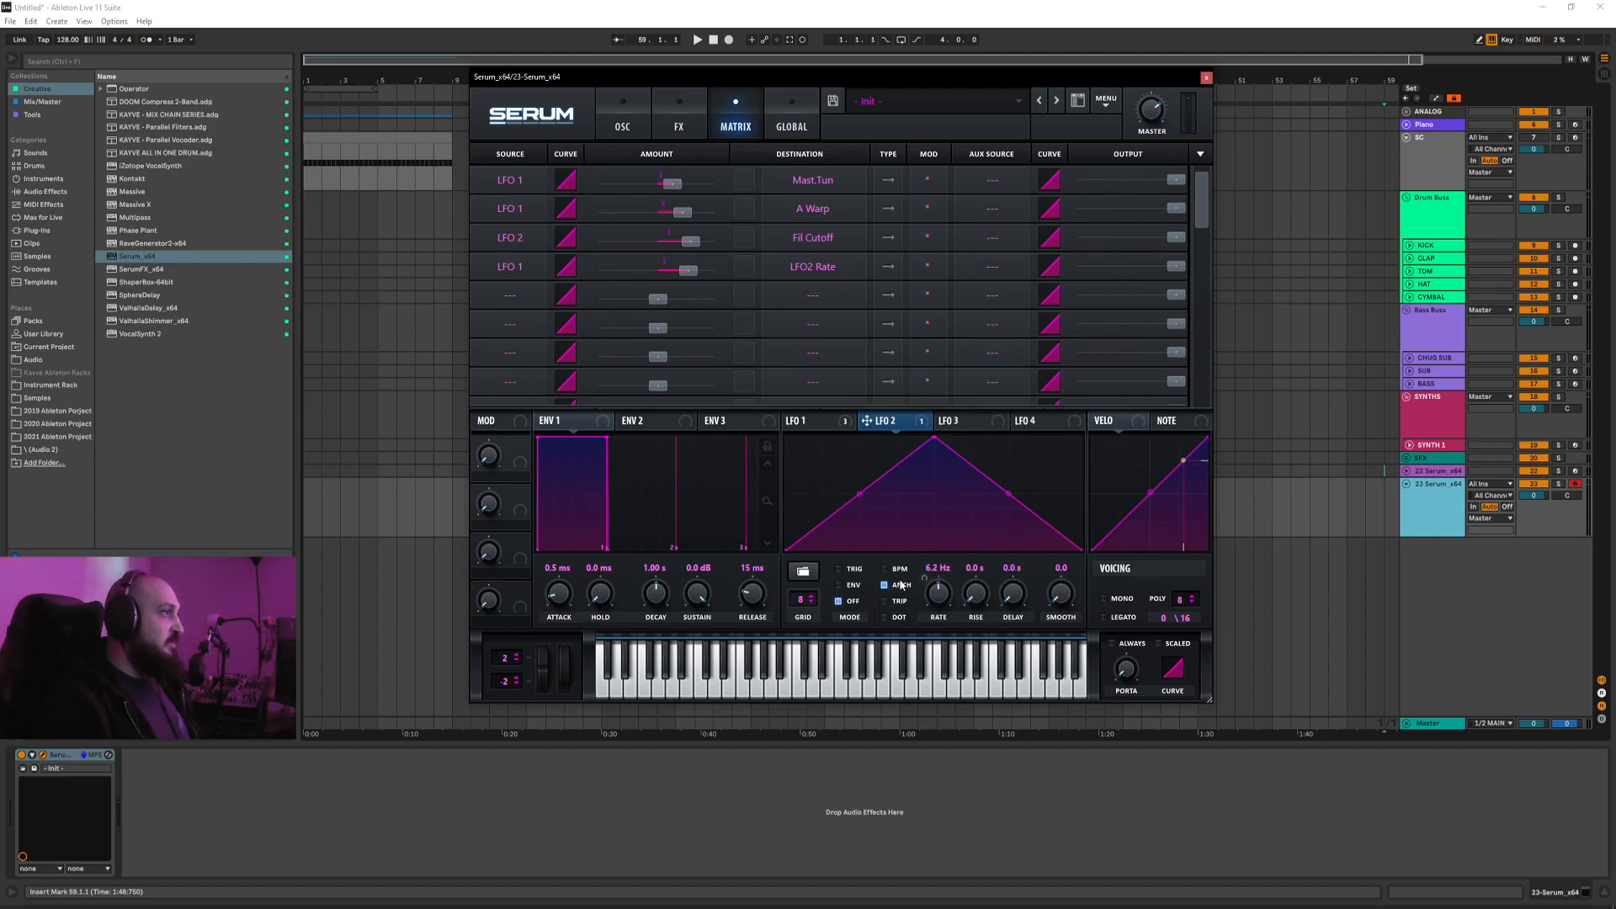
pyautogui.scroll(-5, 937, 603)
pyautogui.scroll(2, 942, 598)
pyautogui.write('.0')
pyautogui.press('Return')
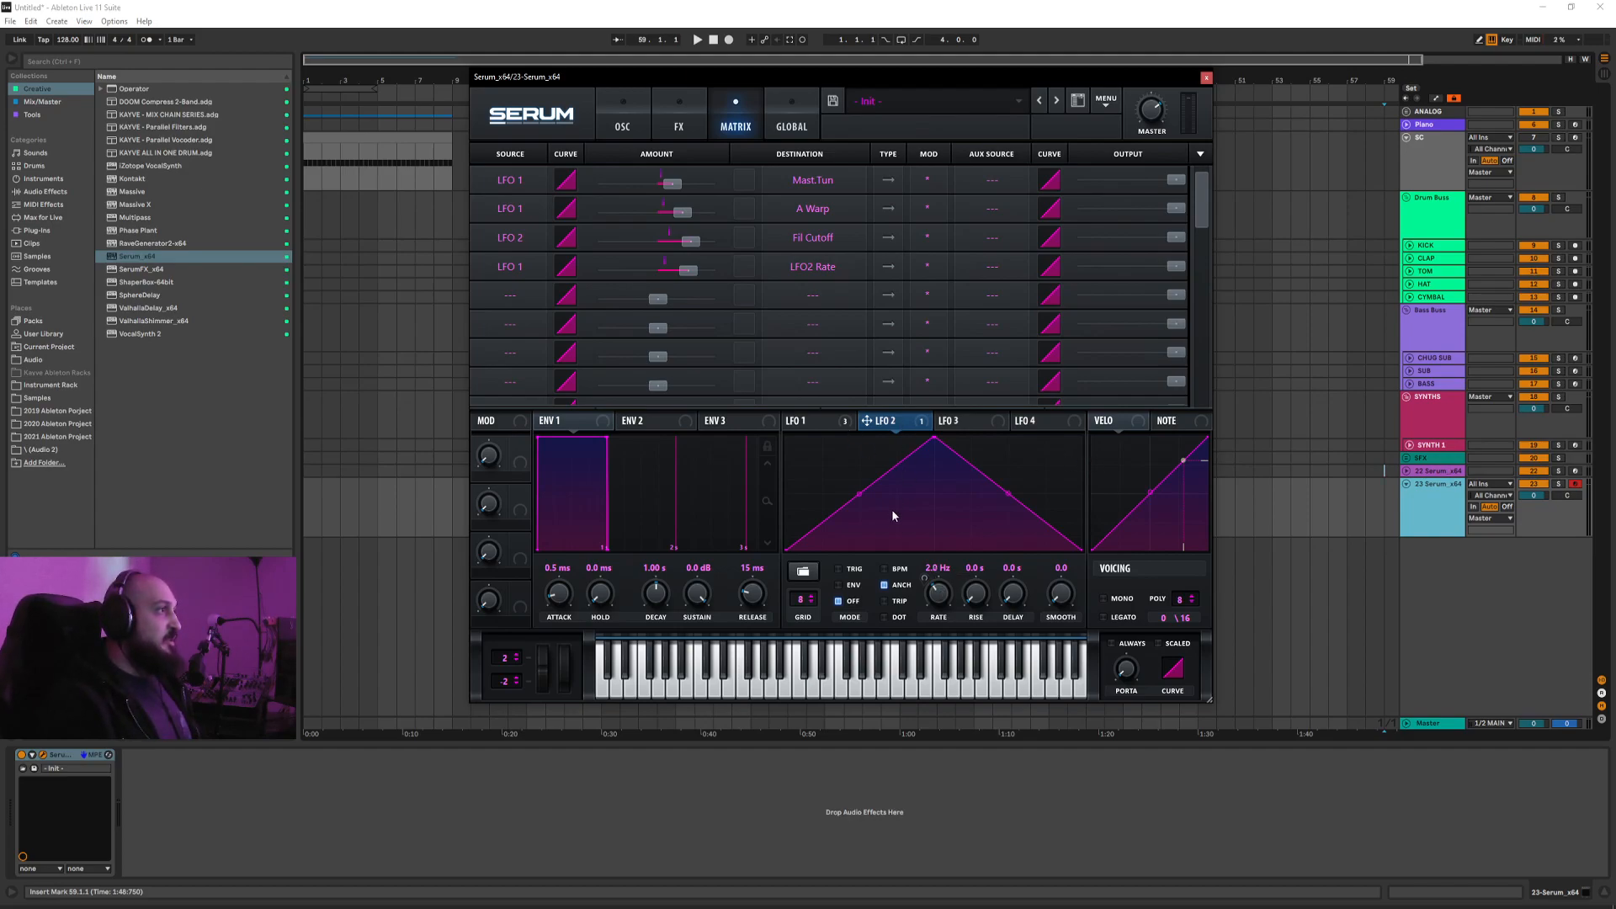
pyautogui.press('s')
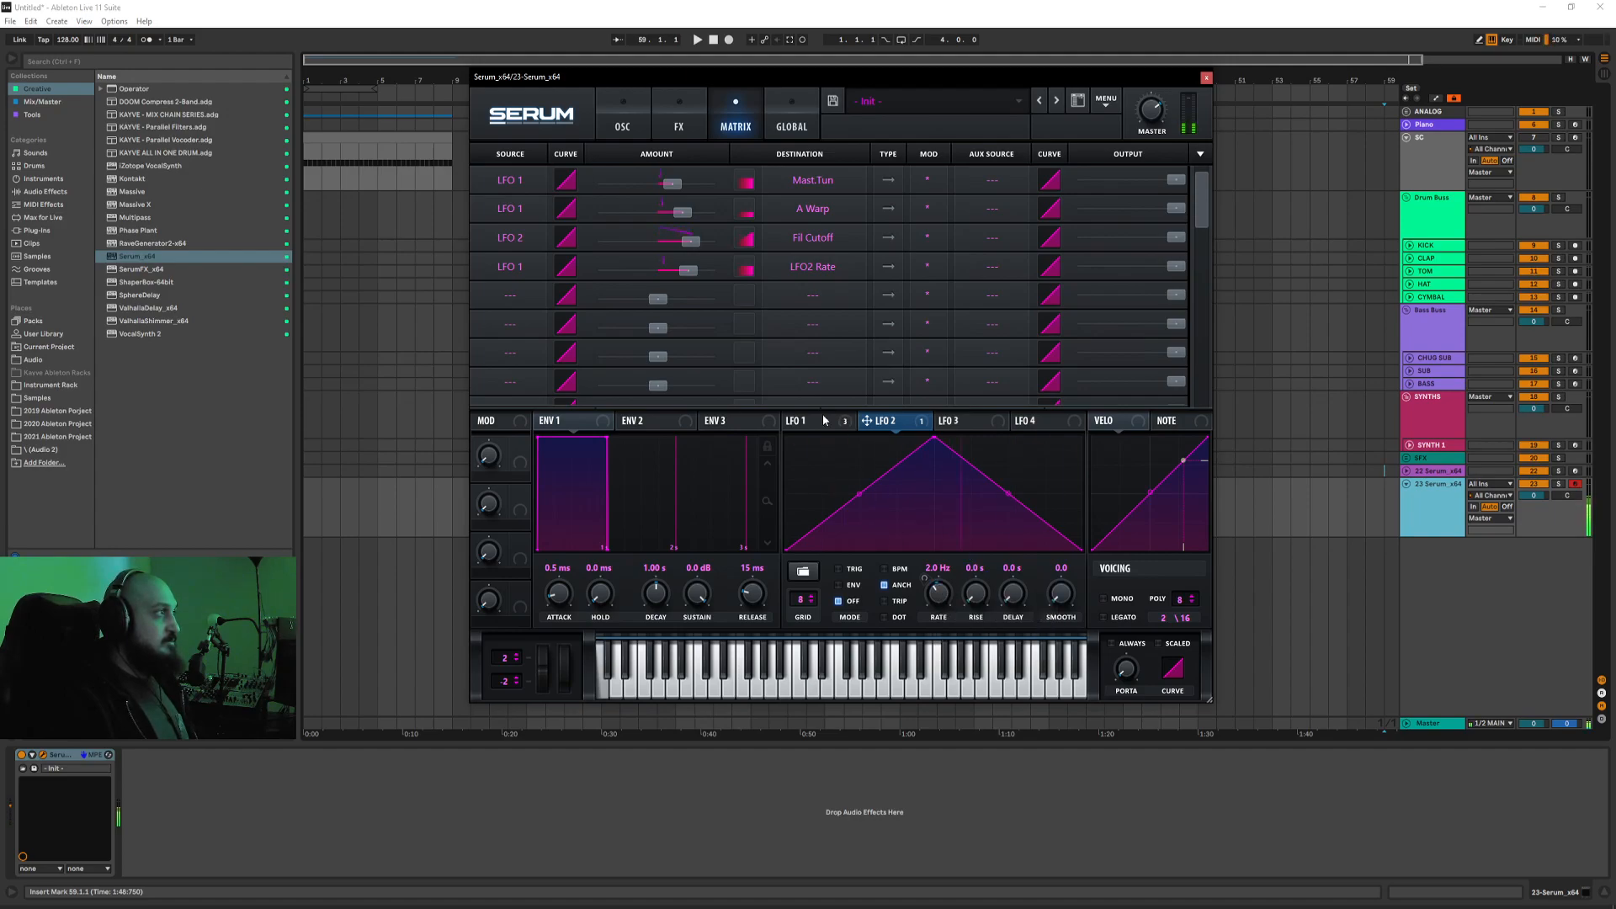
# Step: Set the LFO 2 rate to 1.0 Hz and audition the slower filter movement
pyautogui.moveTo(818, 421)
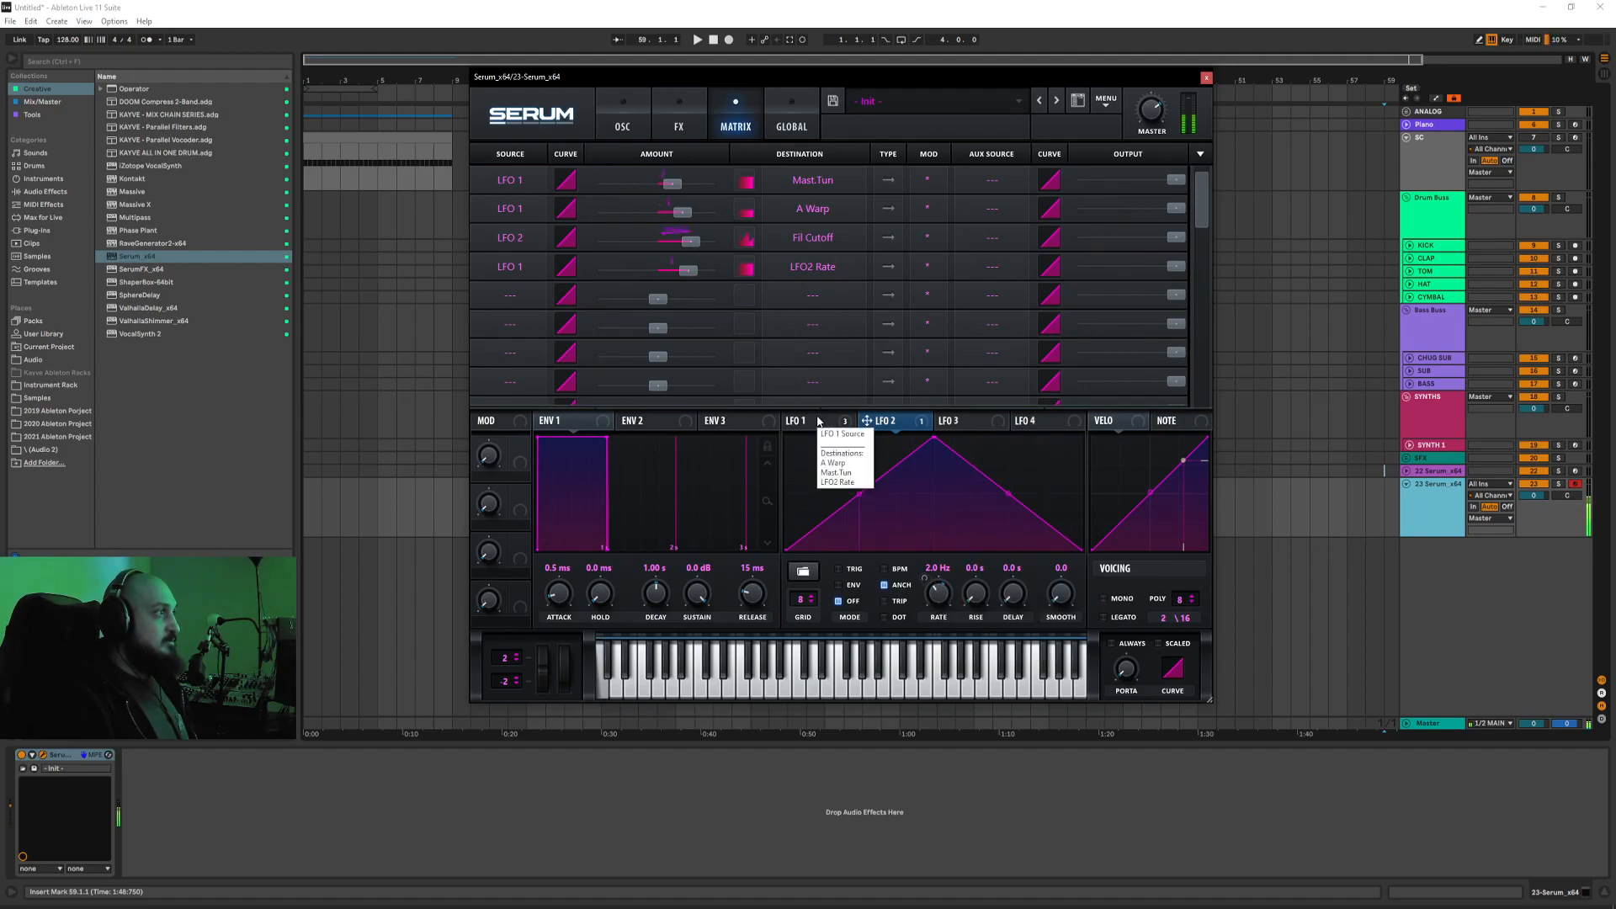
pyautogui.click(622, 126)
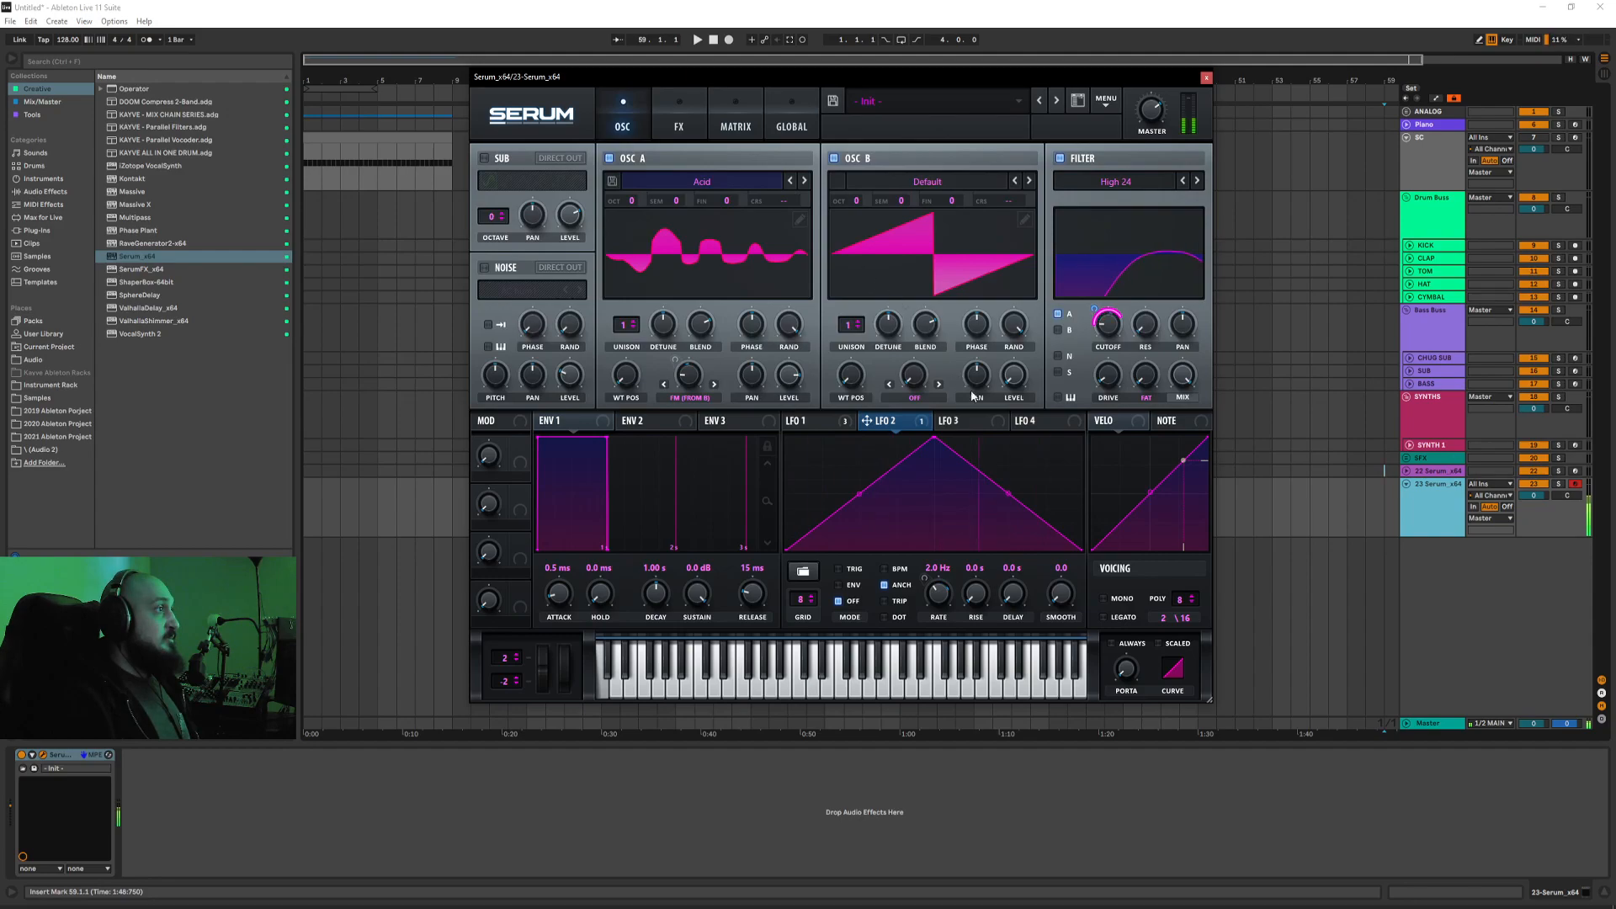
pyautogui.doubleClick(936, 599)
pyautogui.write('1')
pyautogui.press('Return')
pyautogui.press('a')
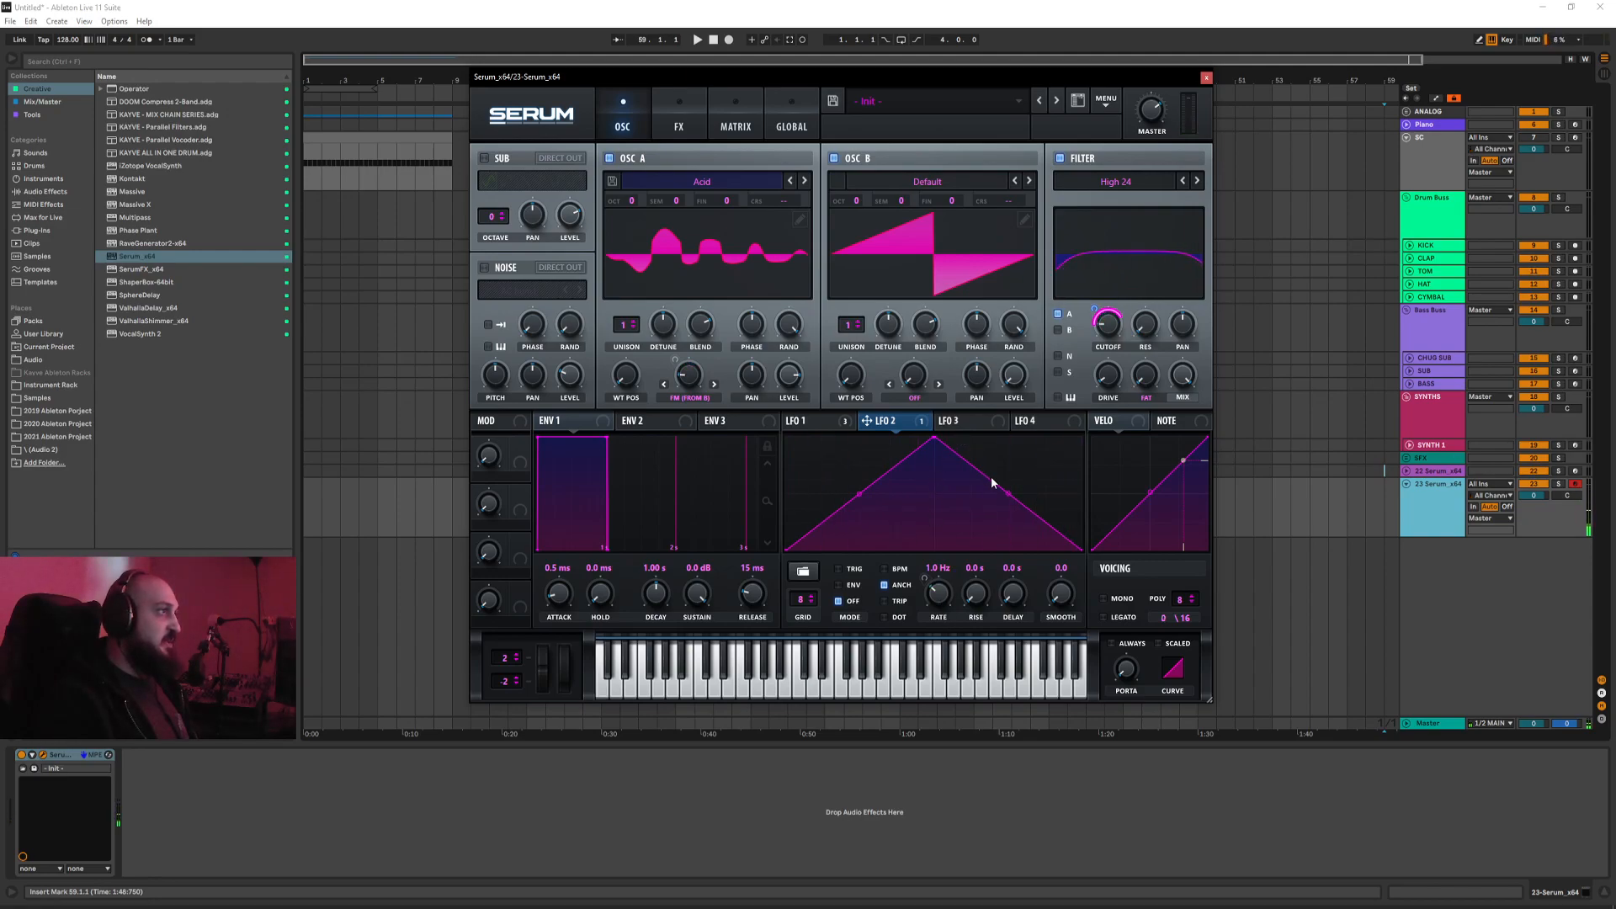
# Step: Reshape LFO 1 into a ramp that peaks just before its end and drops steeply to zero
pyautogui.click(803, 420)
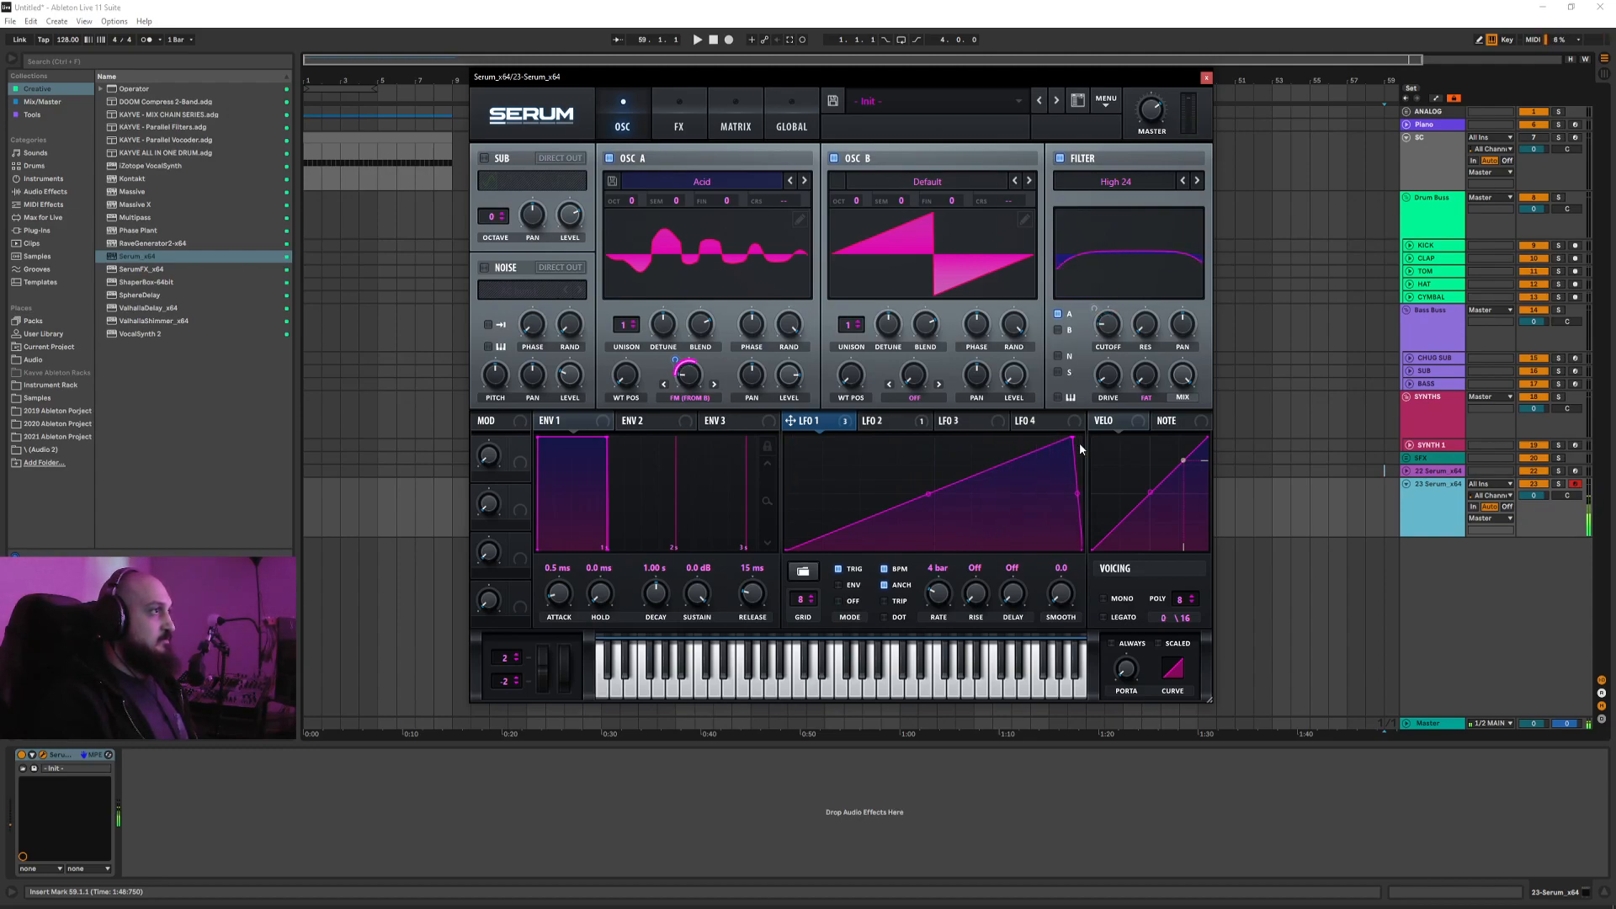
pyautogui.moveTo(1073, 439); pyautogui.dragTo(1078, 425)
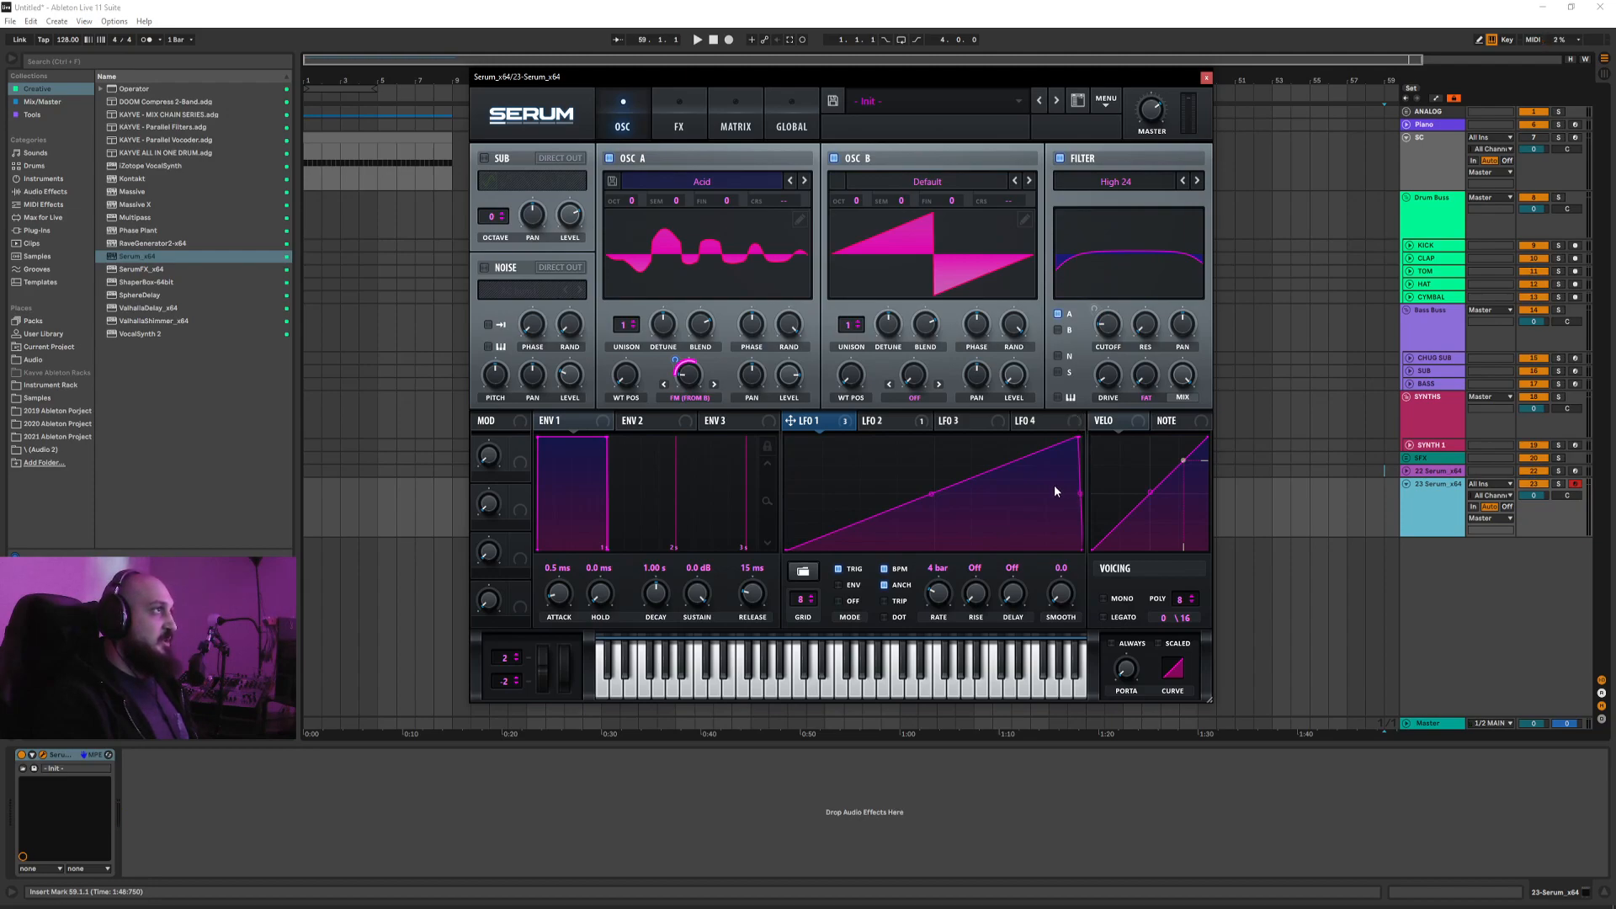
pyautogui.click(678, 119)
pyautogui.click(622, 120)
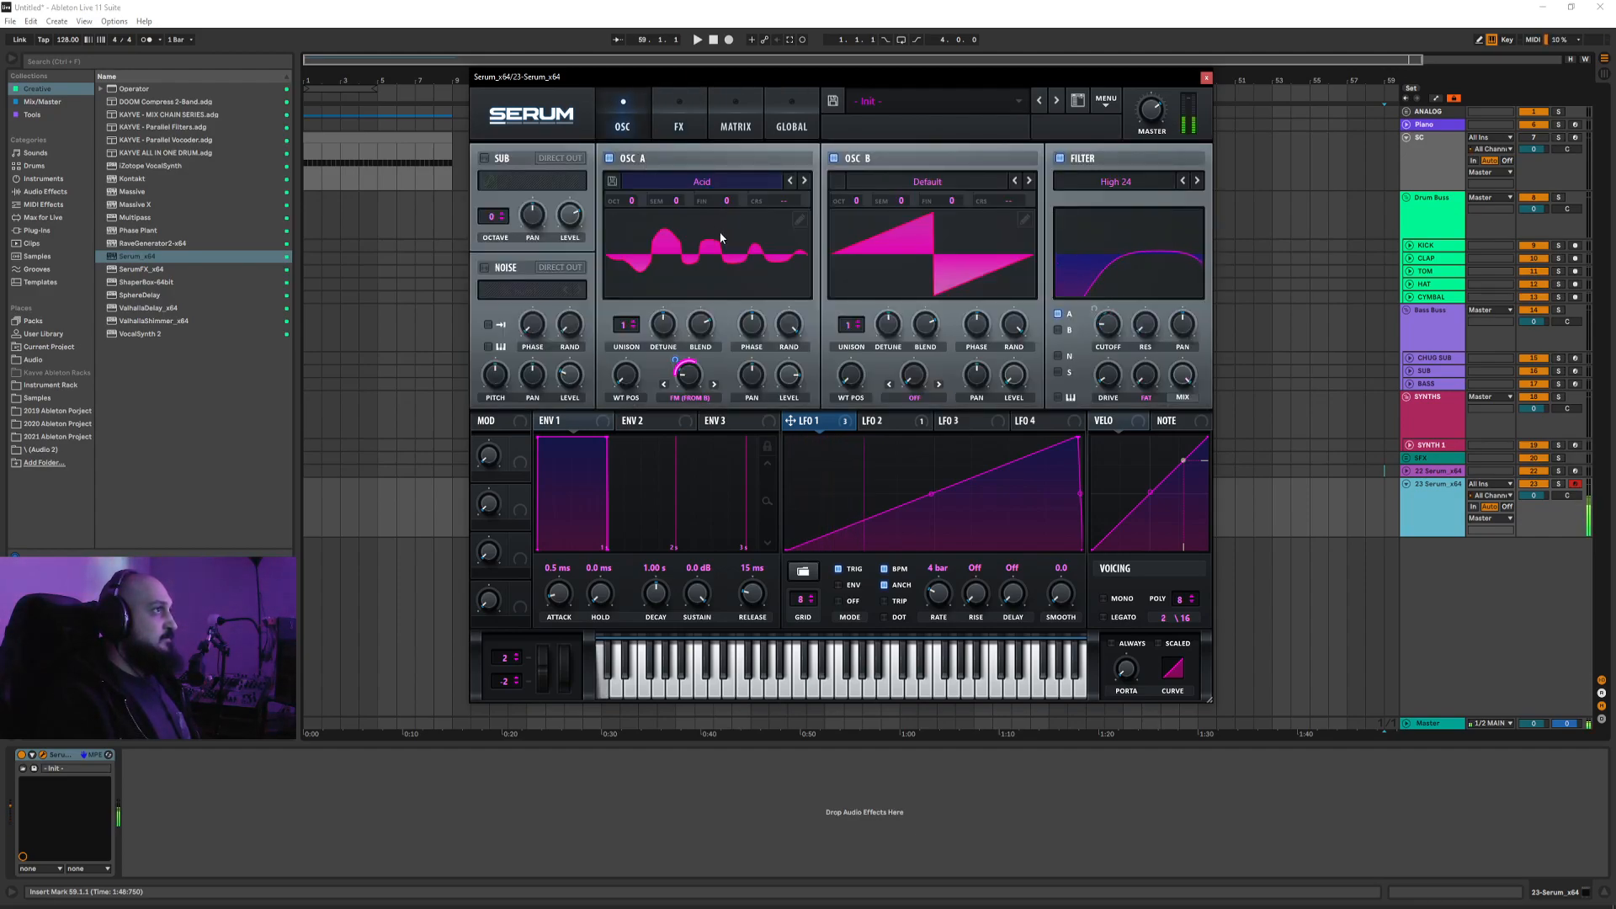
# Step: Enable the Tube distortion effect and raise its drive while auditioning
pyautogui.click(680, 127)
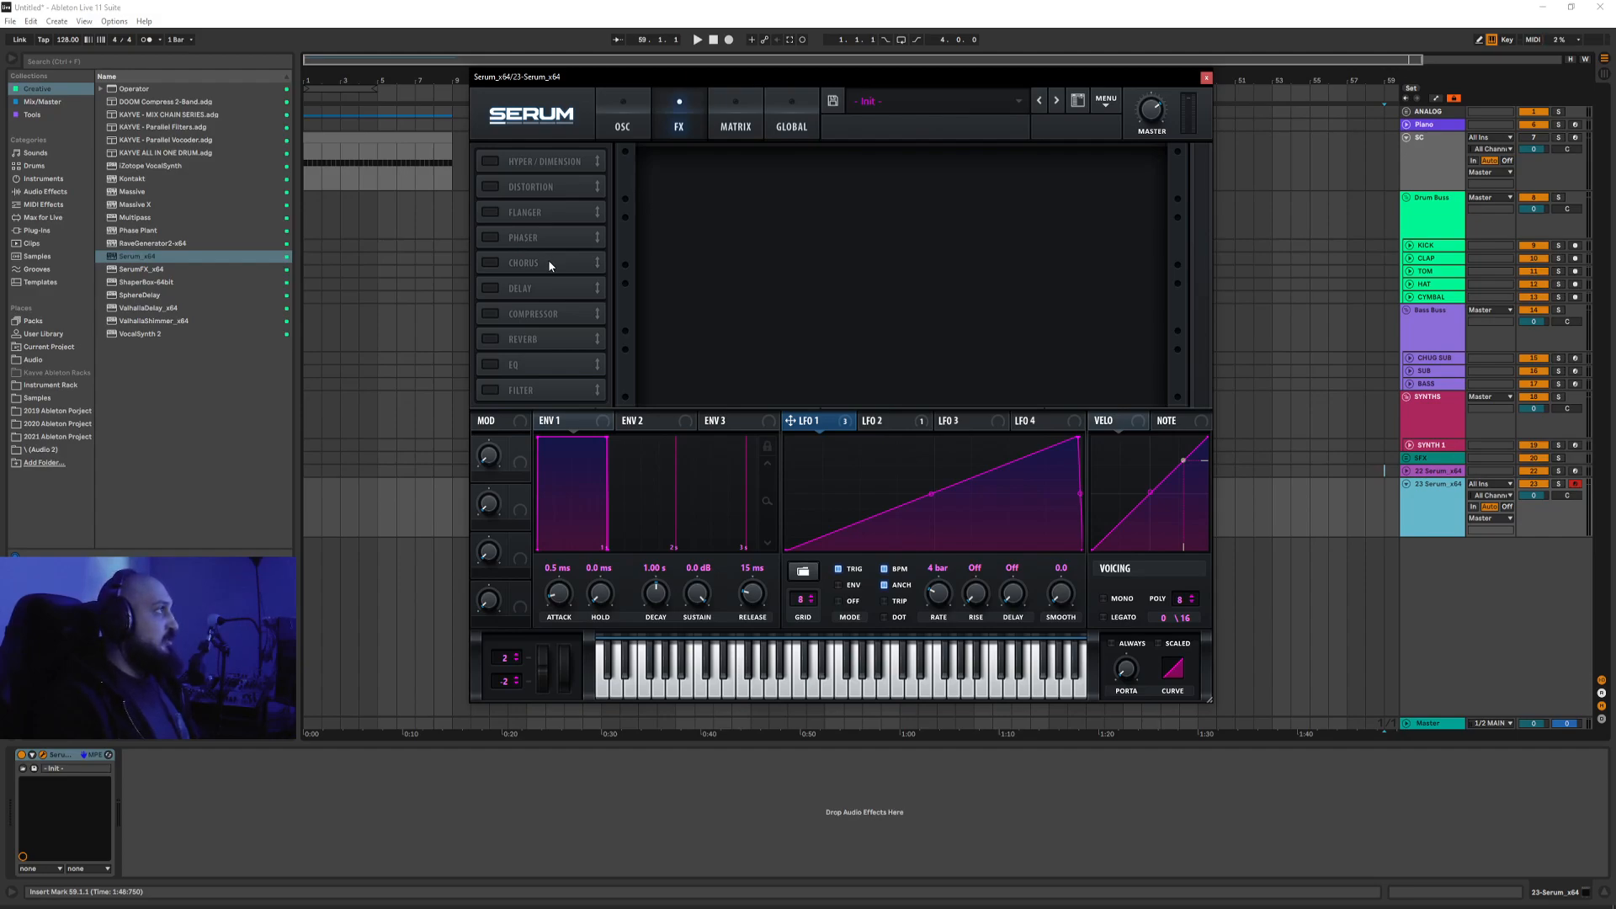
pyautogui.click(491, 188)
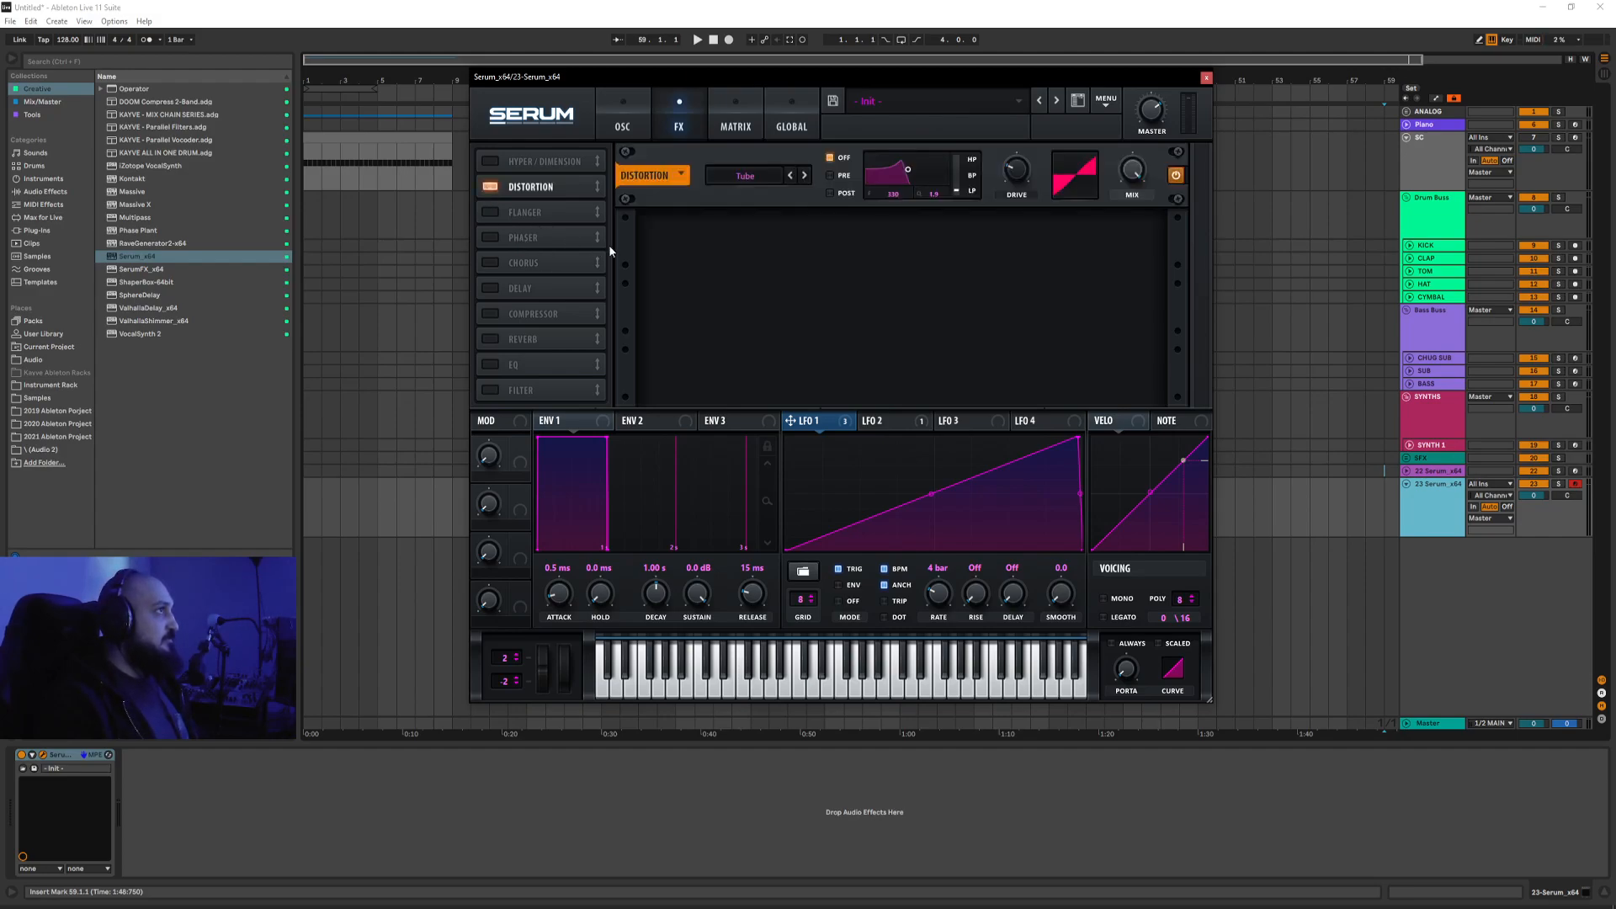
pyautogui.moveTo(1007, 190); pyautogui.dragTo(1037, 108)
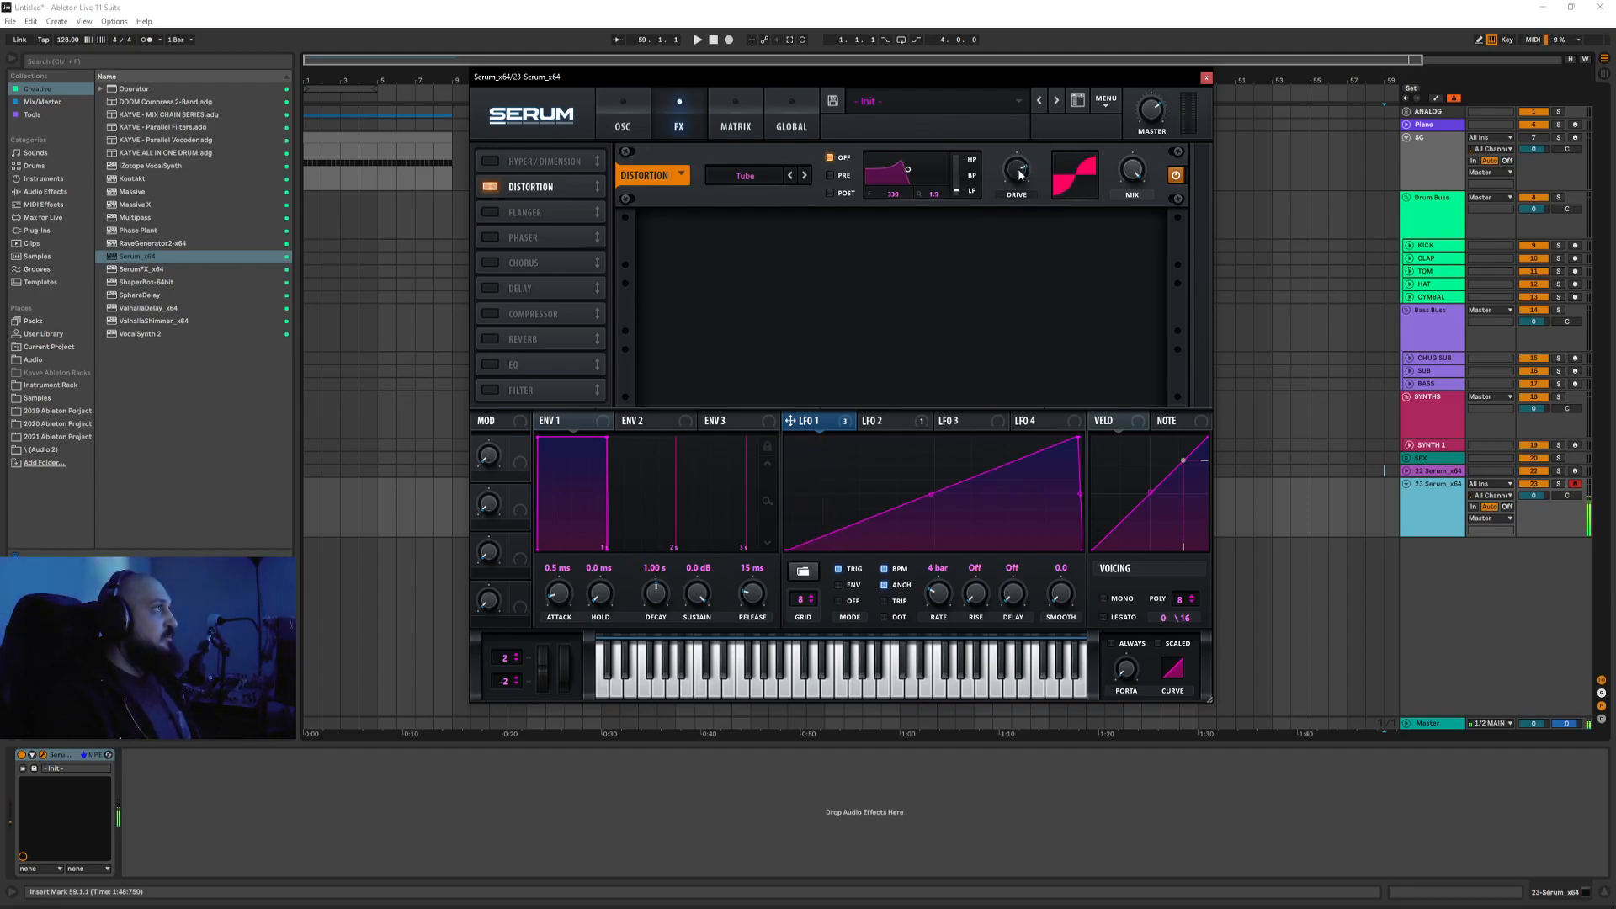
pyautogui.moveTo(1021, 174)
pyautogui.mouseDown()
pyautogui.moveTo(1033, 126)
pyautogui.moveTo(1025, 173)
pyautogui.mouseUp()
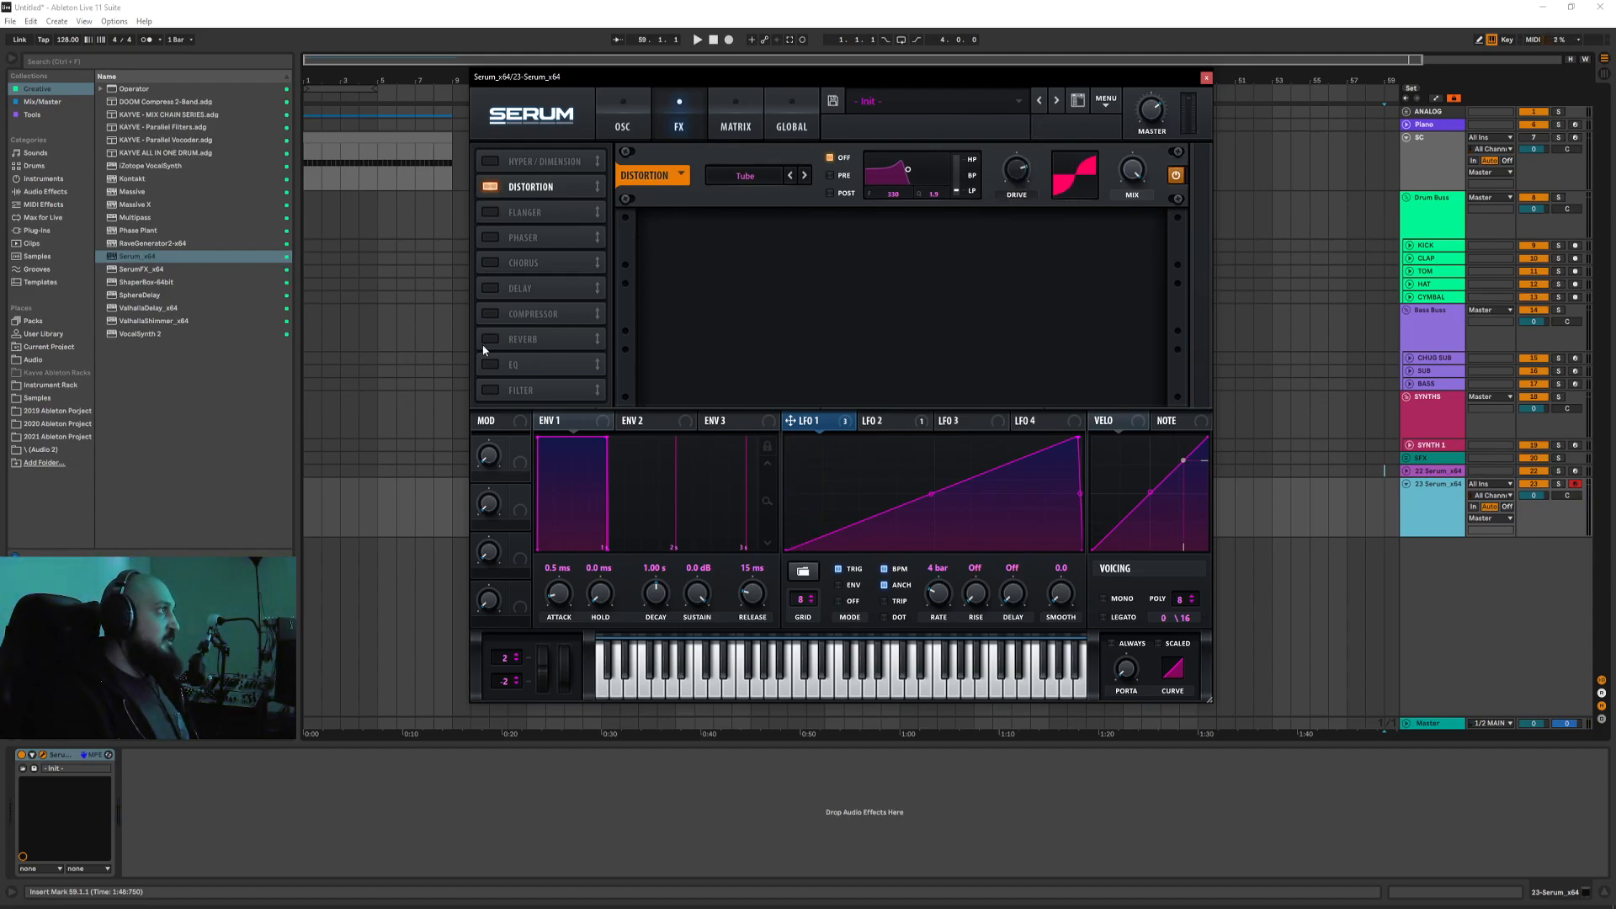
# Step: Add a multiband compressor with the master volume at about 66%, and compare the sound with the compressor bypassed and active
pyautogui.click(490, 314)
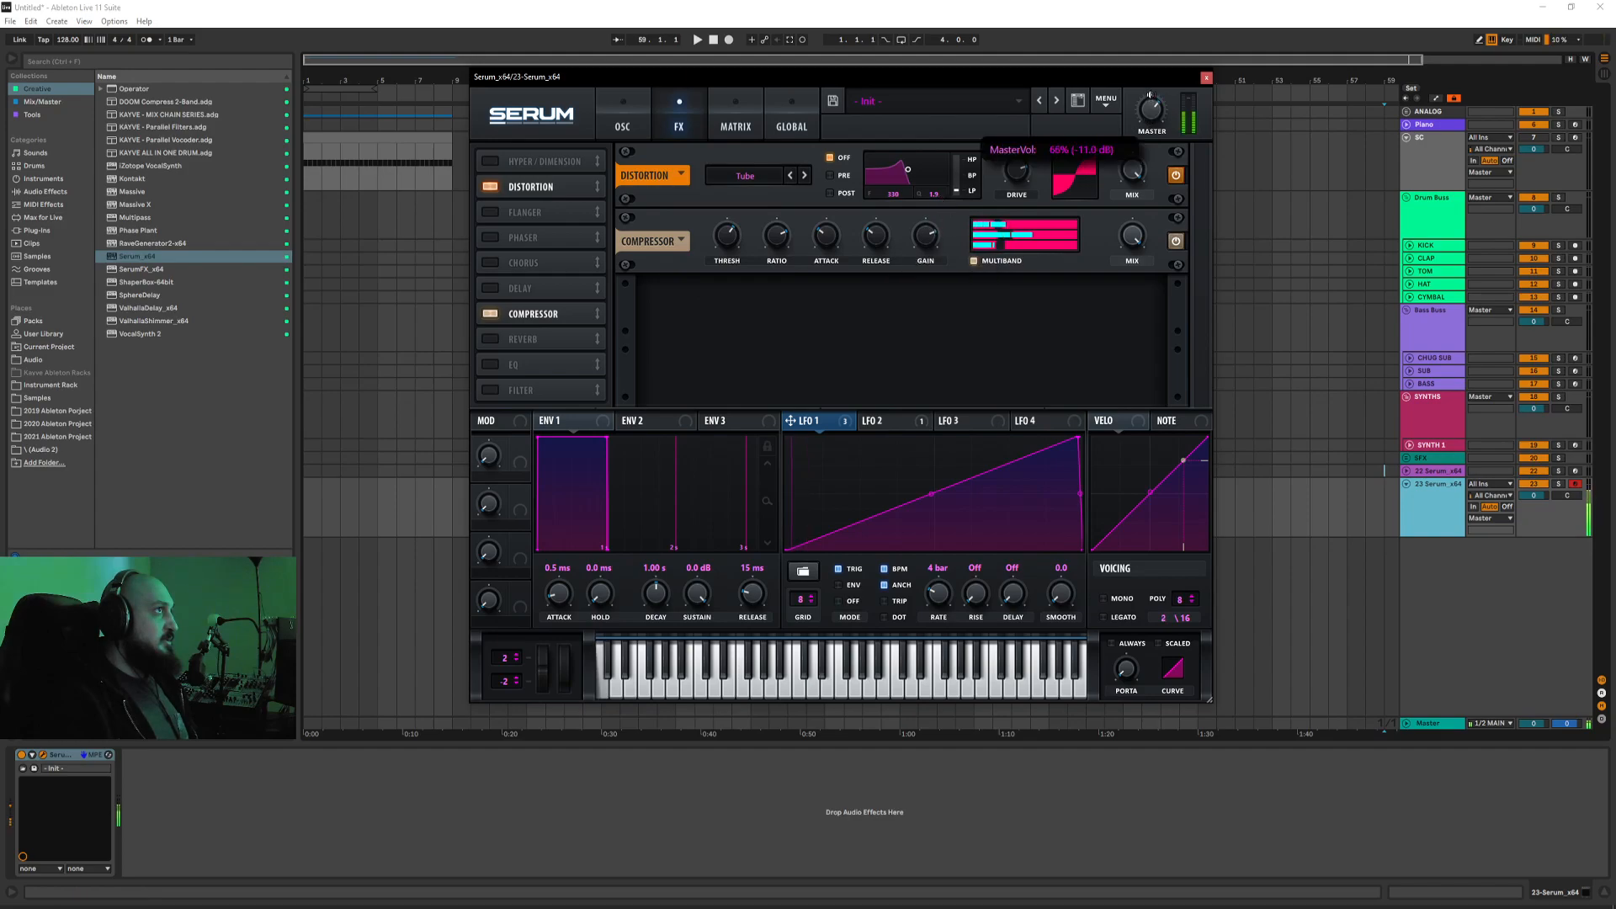
pyautogui.click(1176, 242)
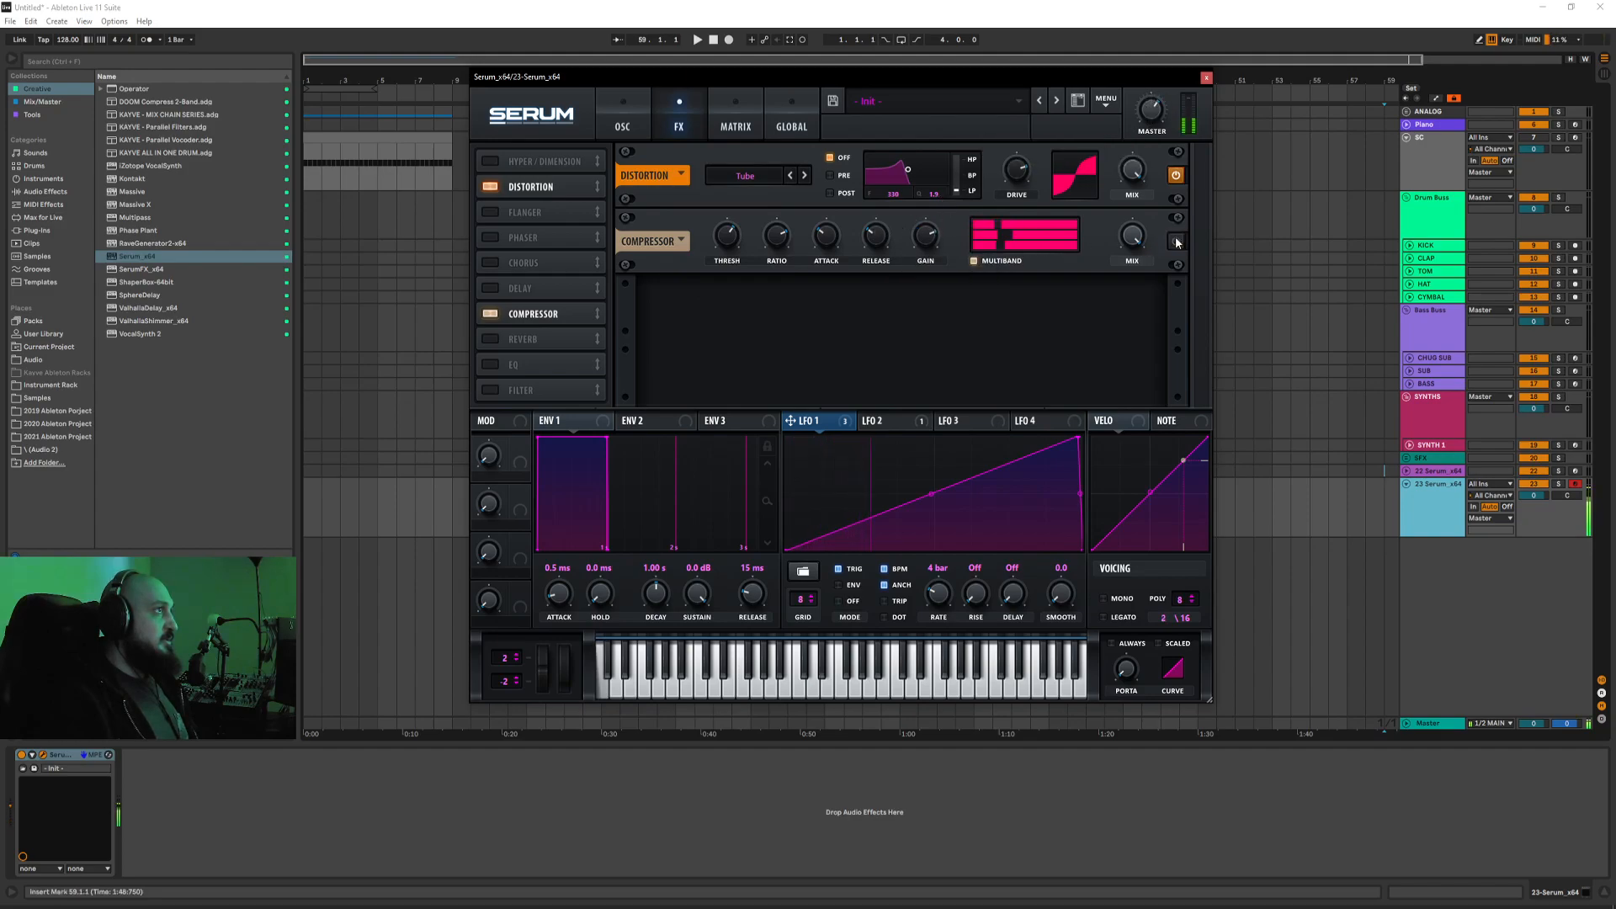
pyautogui.click(1176, 242)
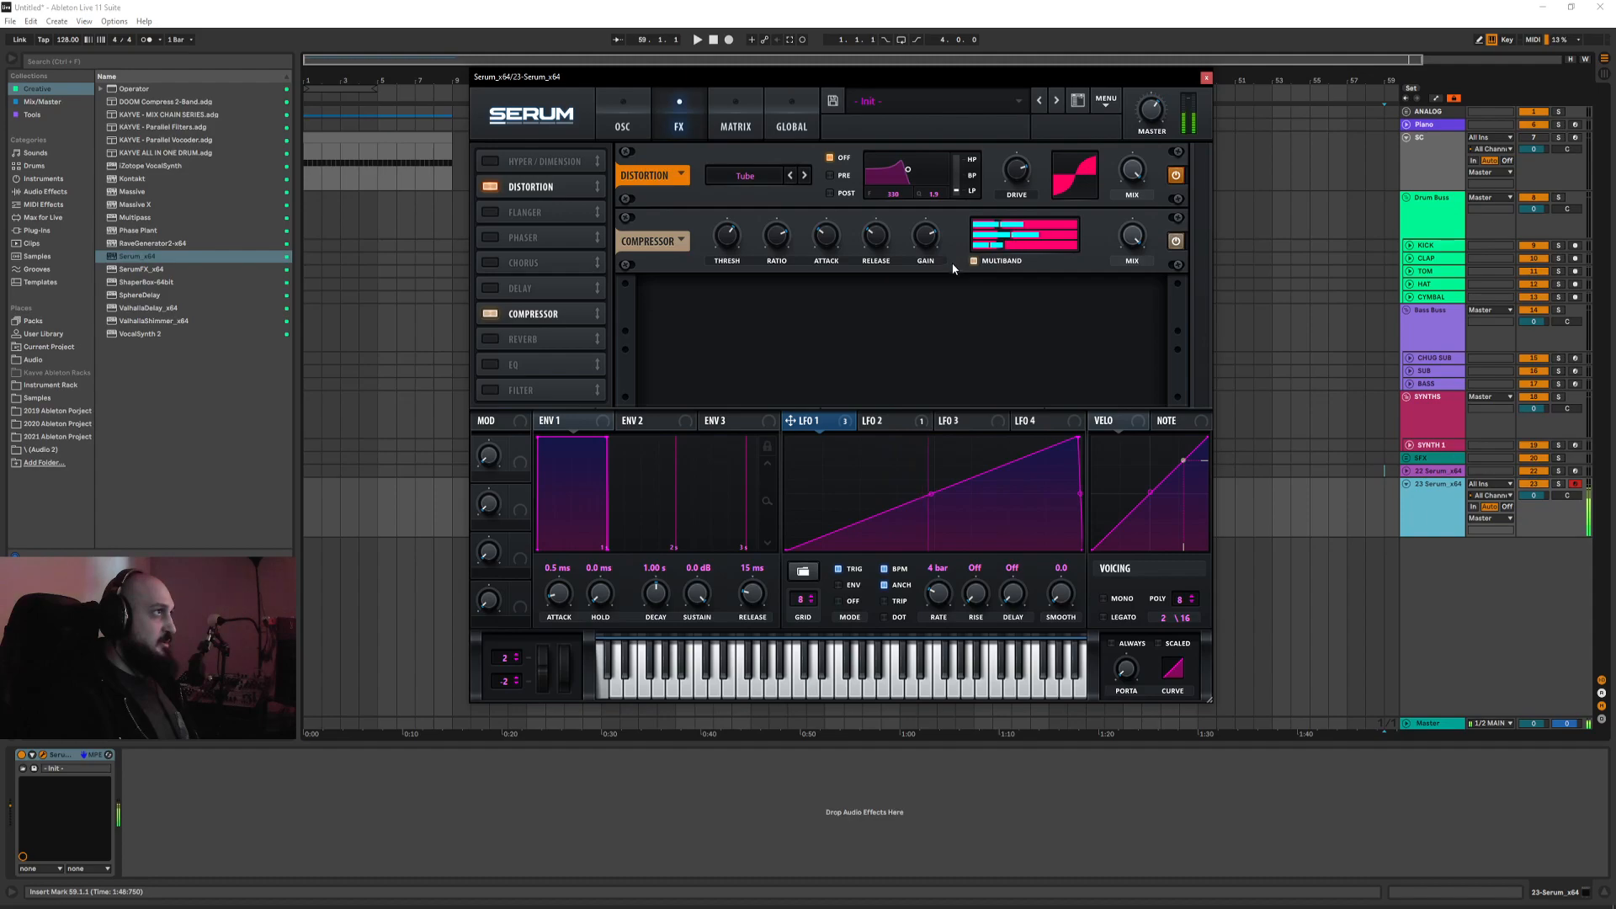
# Step: Enable the EQ, cut its low band's gain and frequency, and modulate that frequency from LFO 1 by a moderate positive amount
pyautogui.click(493, 364)
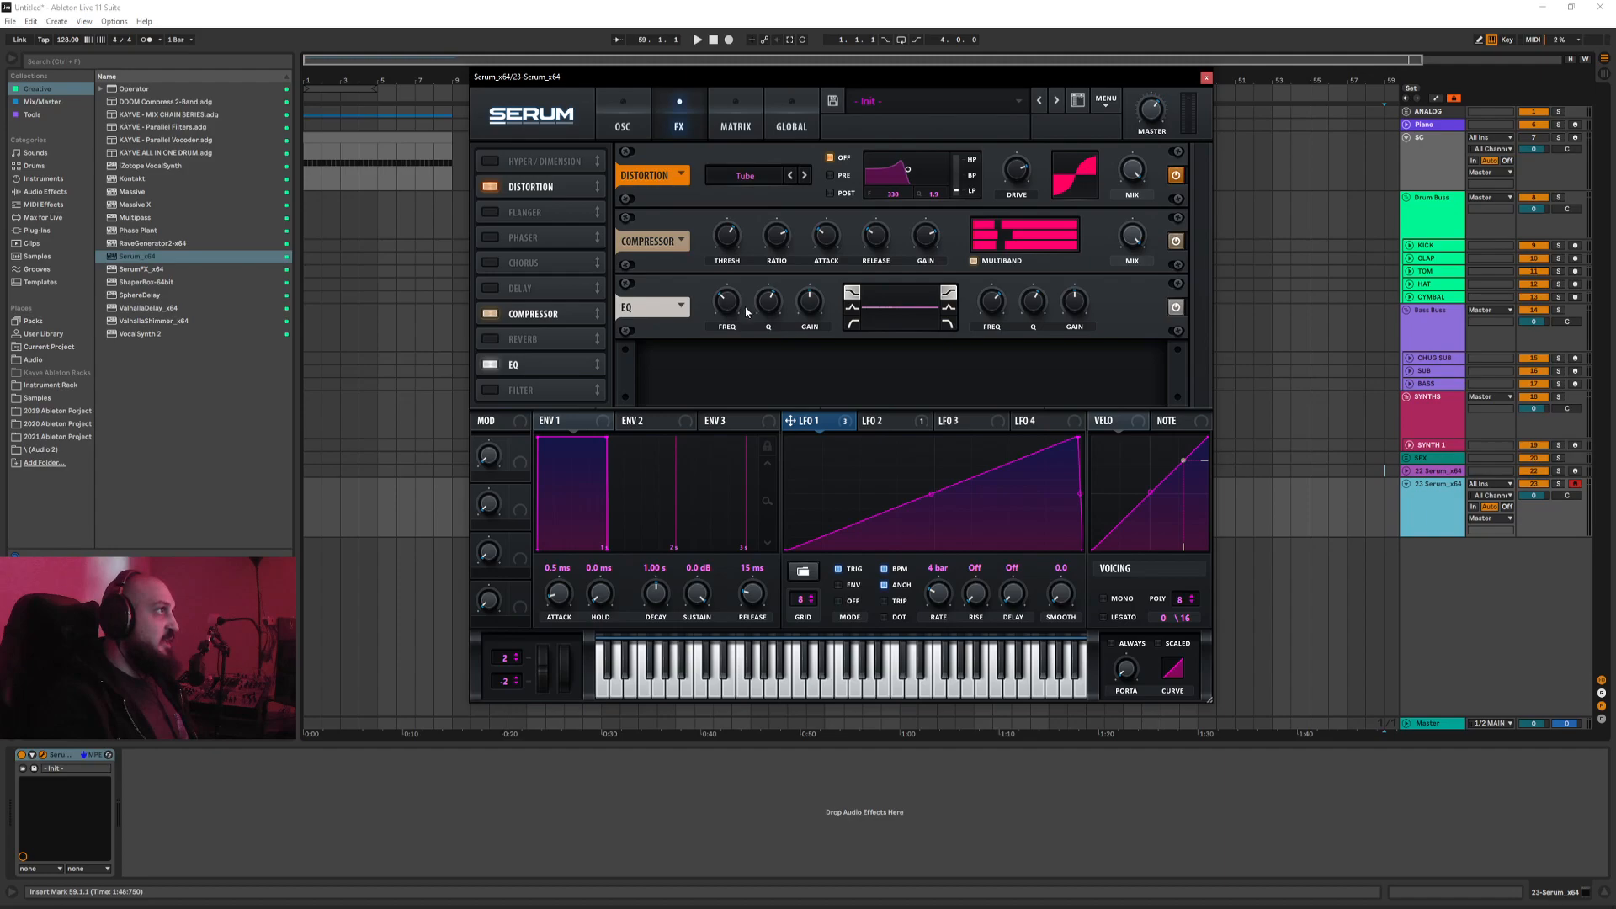
pyautogui.moveTo(809, 302); pyautogui.dragTo(808, 390)
pyautogui.moveTo(730, 303); pyautogui.dragTo(732, 432)
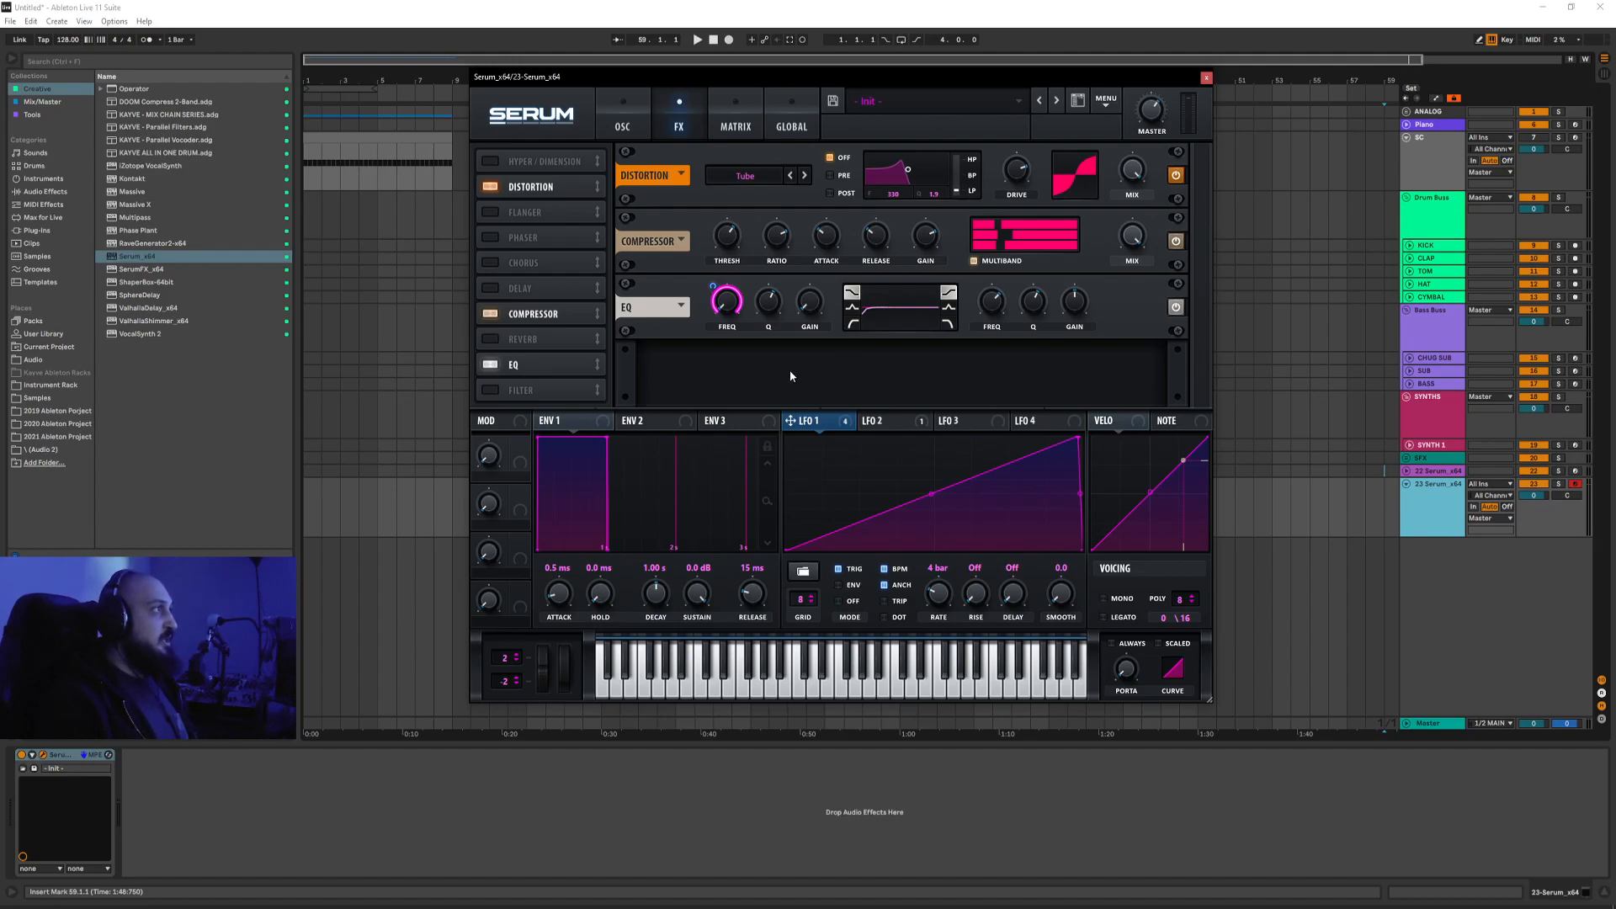
pyautogui.press('a')
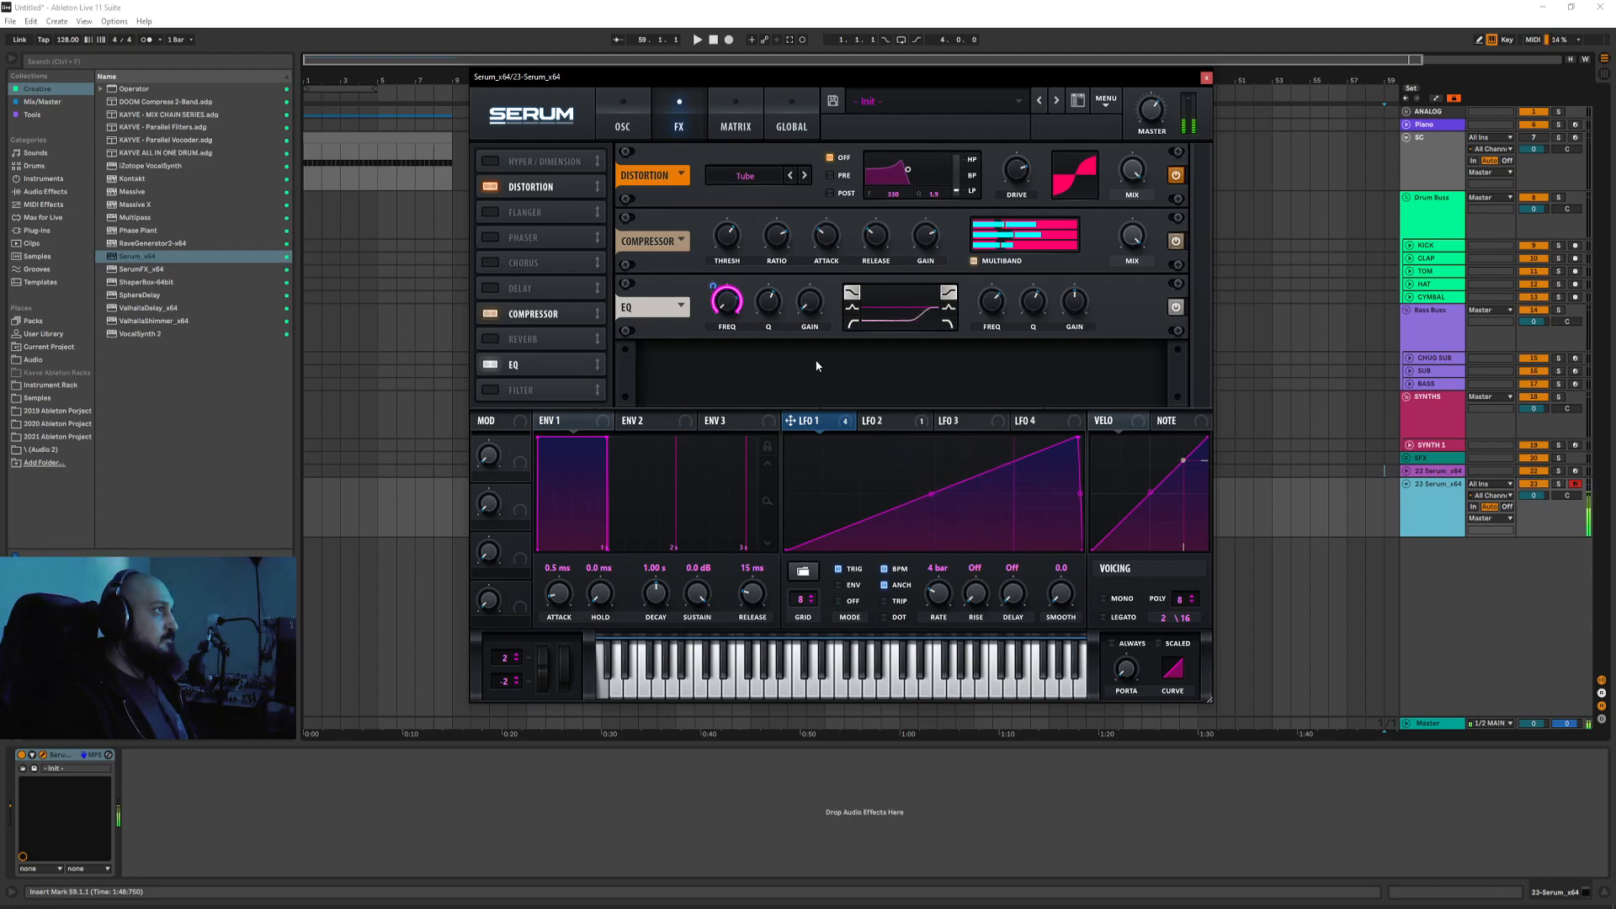
pyautogui.moveTo(713, 285); pyautogui.dragTo(712, 325)
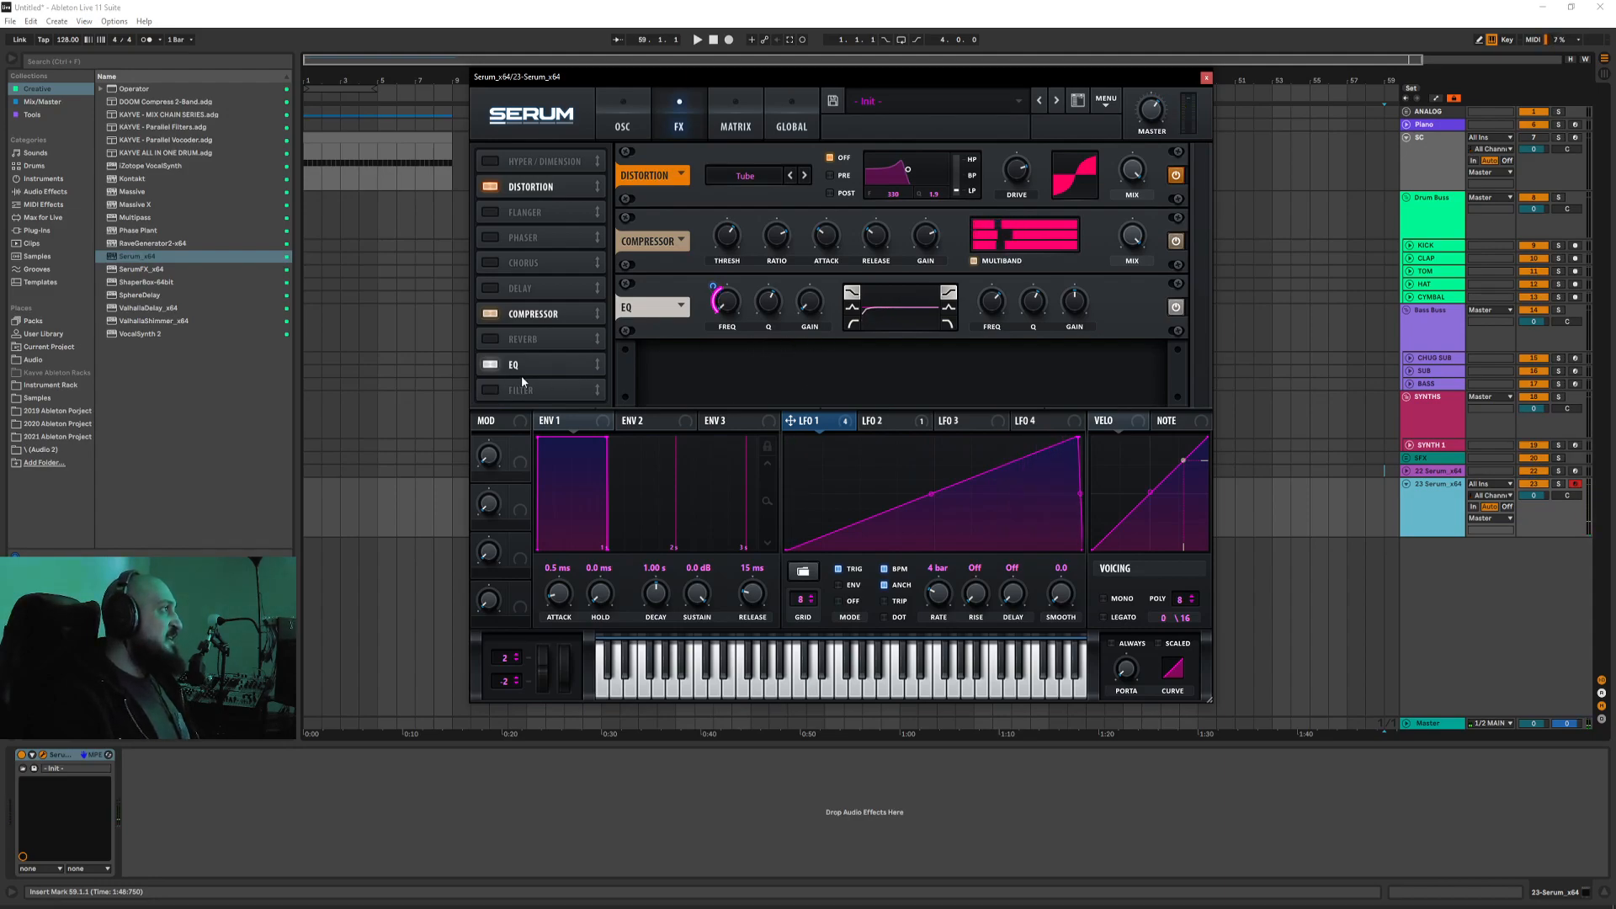
# Step: Enable the Hall reverb, place it after the EQ and modulate its mix from LFO 1
pyautogui.click(490, 338)
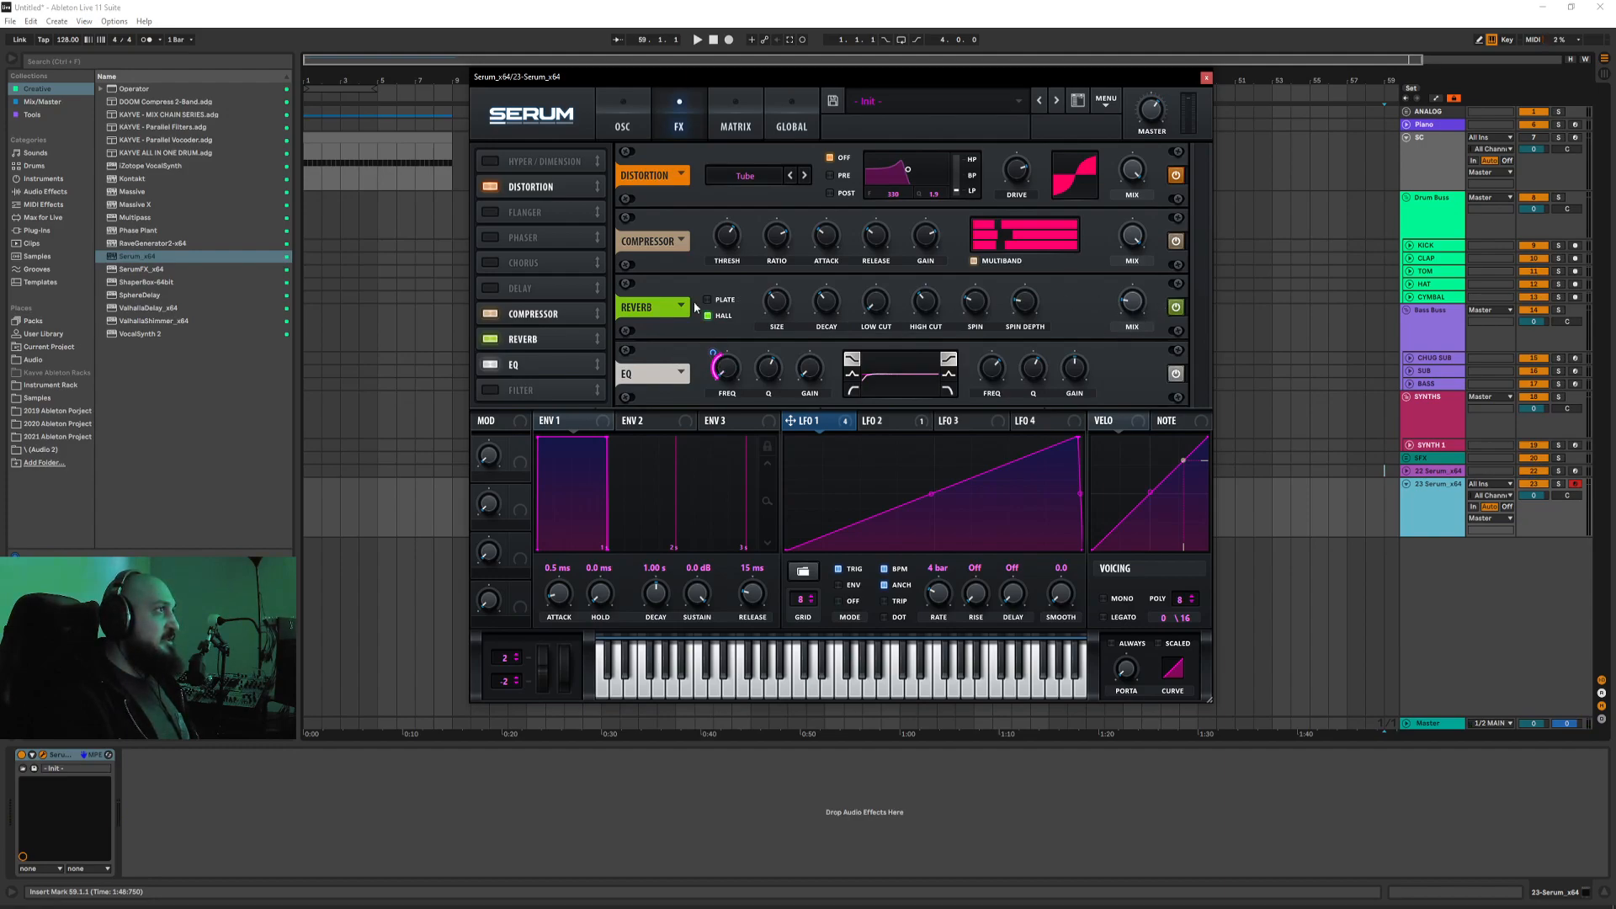
pyautogui.moveTo(476, 337); pyautogui.dragTo(478, 367)
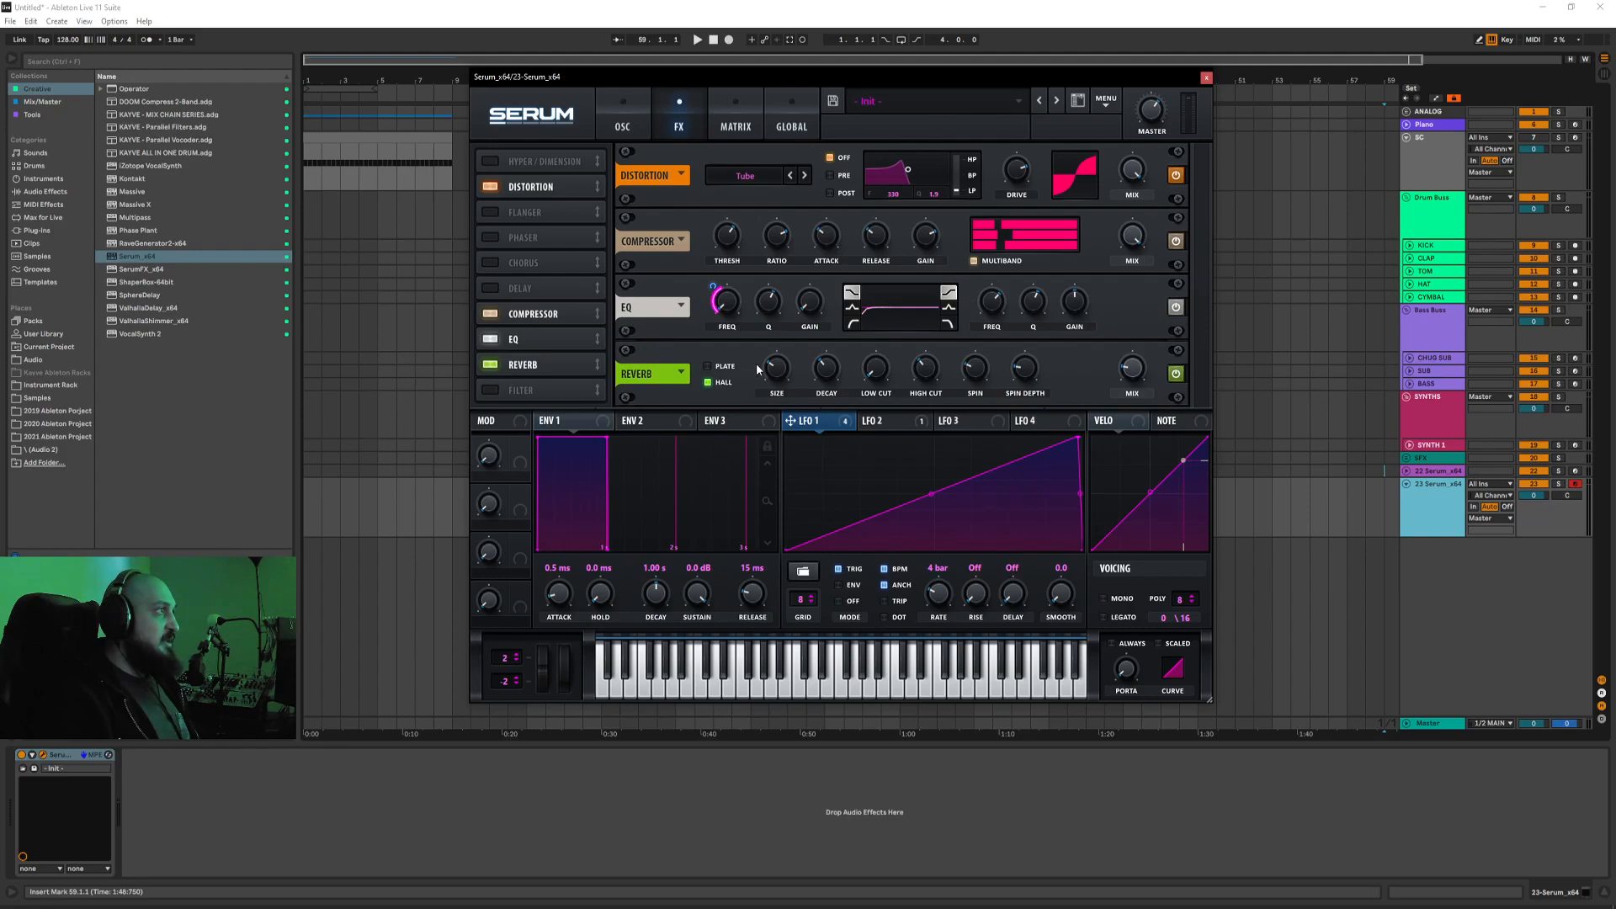
pyautogui.moveTo(847, 421); pyautogui.dragTo(1118, 390)
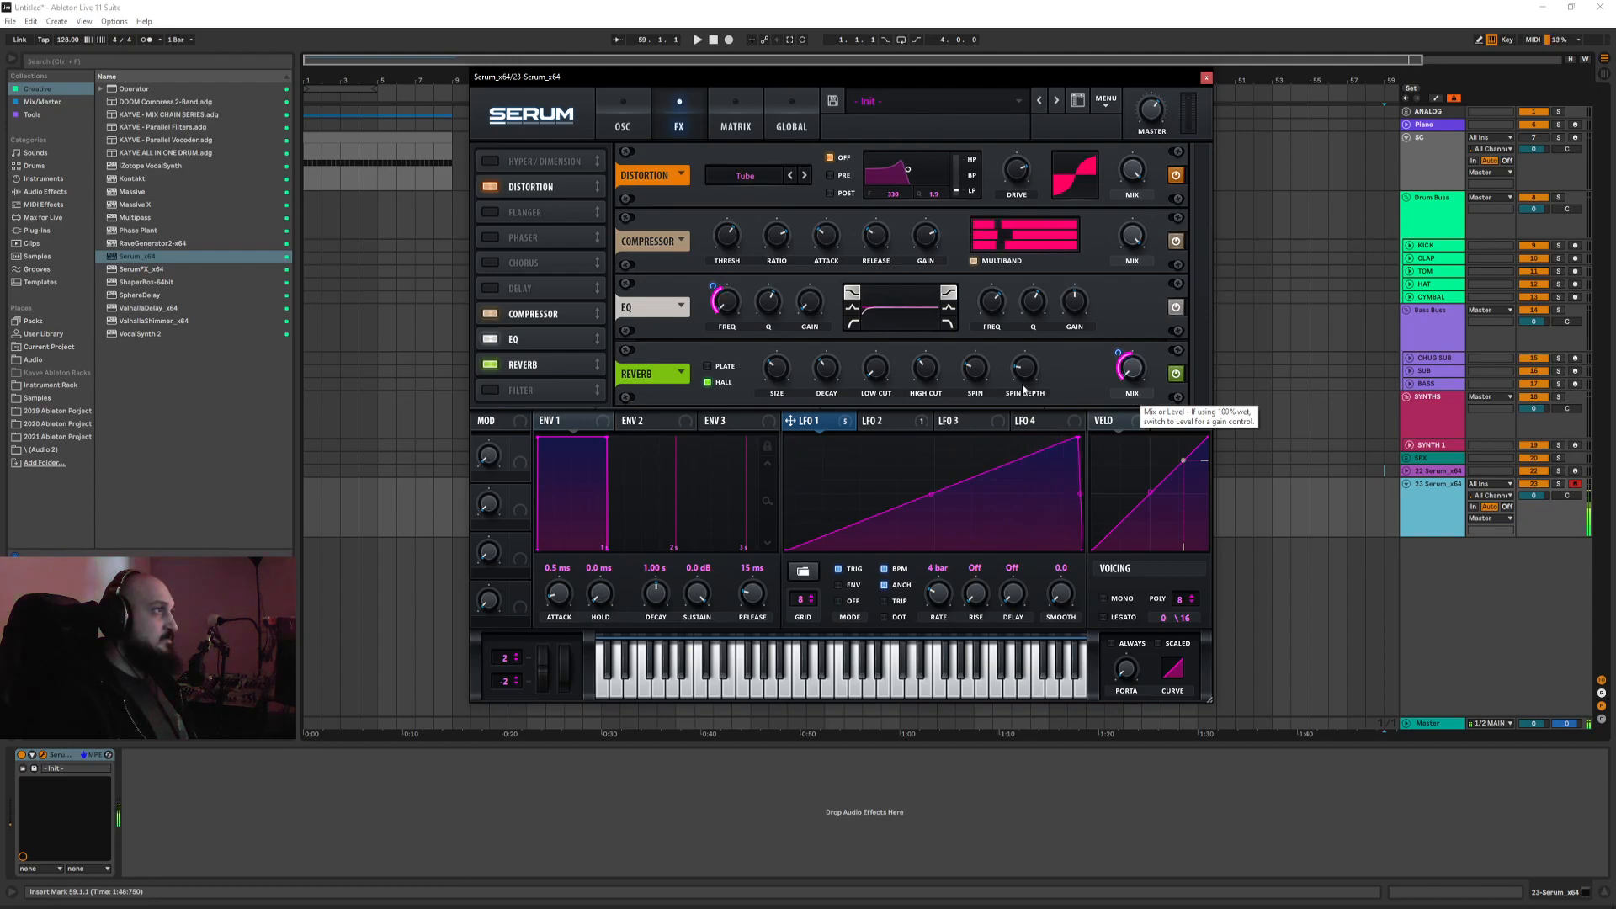
# Step: Save the patch in the User presets folder as KAYVE - YT2
pyautogui.click(643, 118)
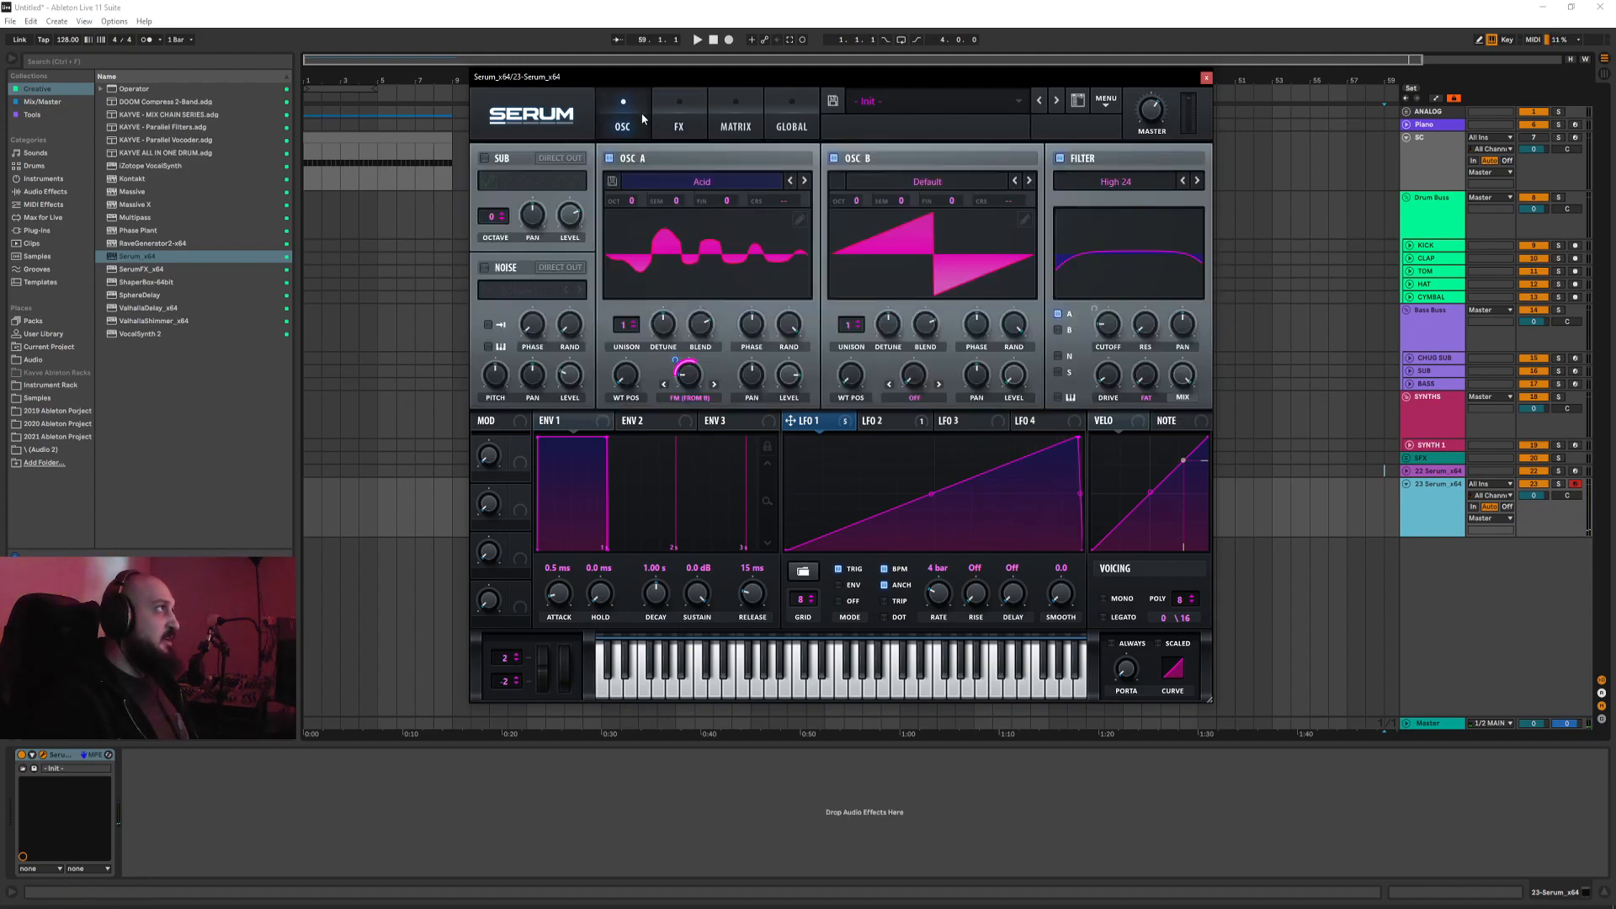
pyautogui.moveTo(751, 82); pyautogui.dragTo(754, 71)
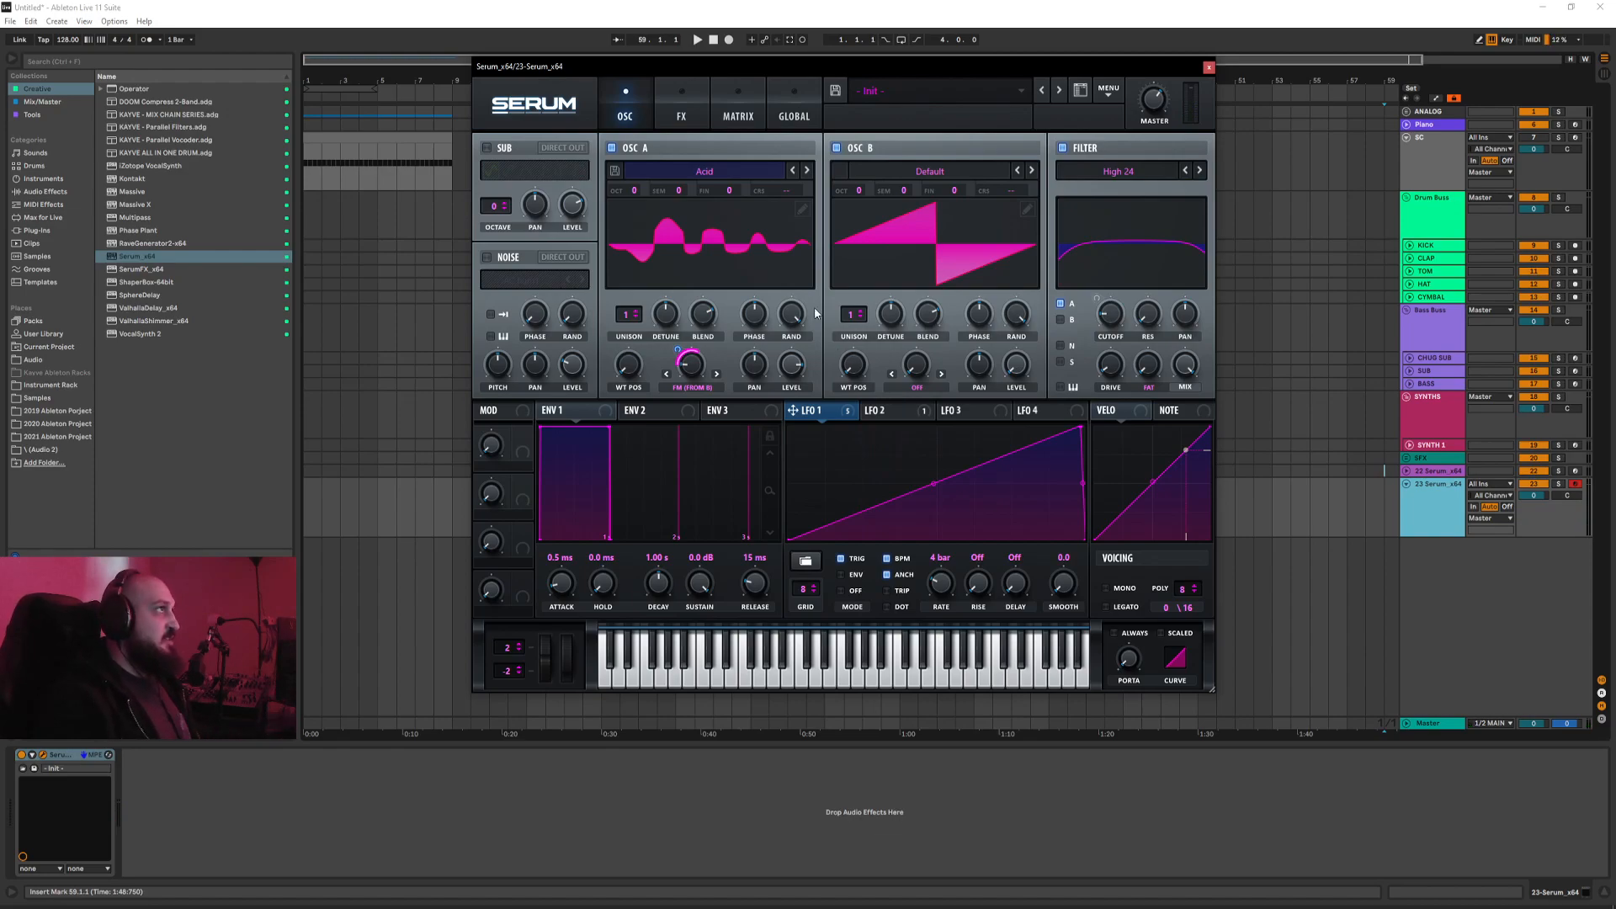
pyautogui.click(837, 94)
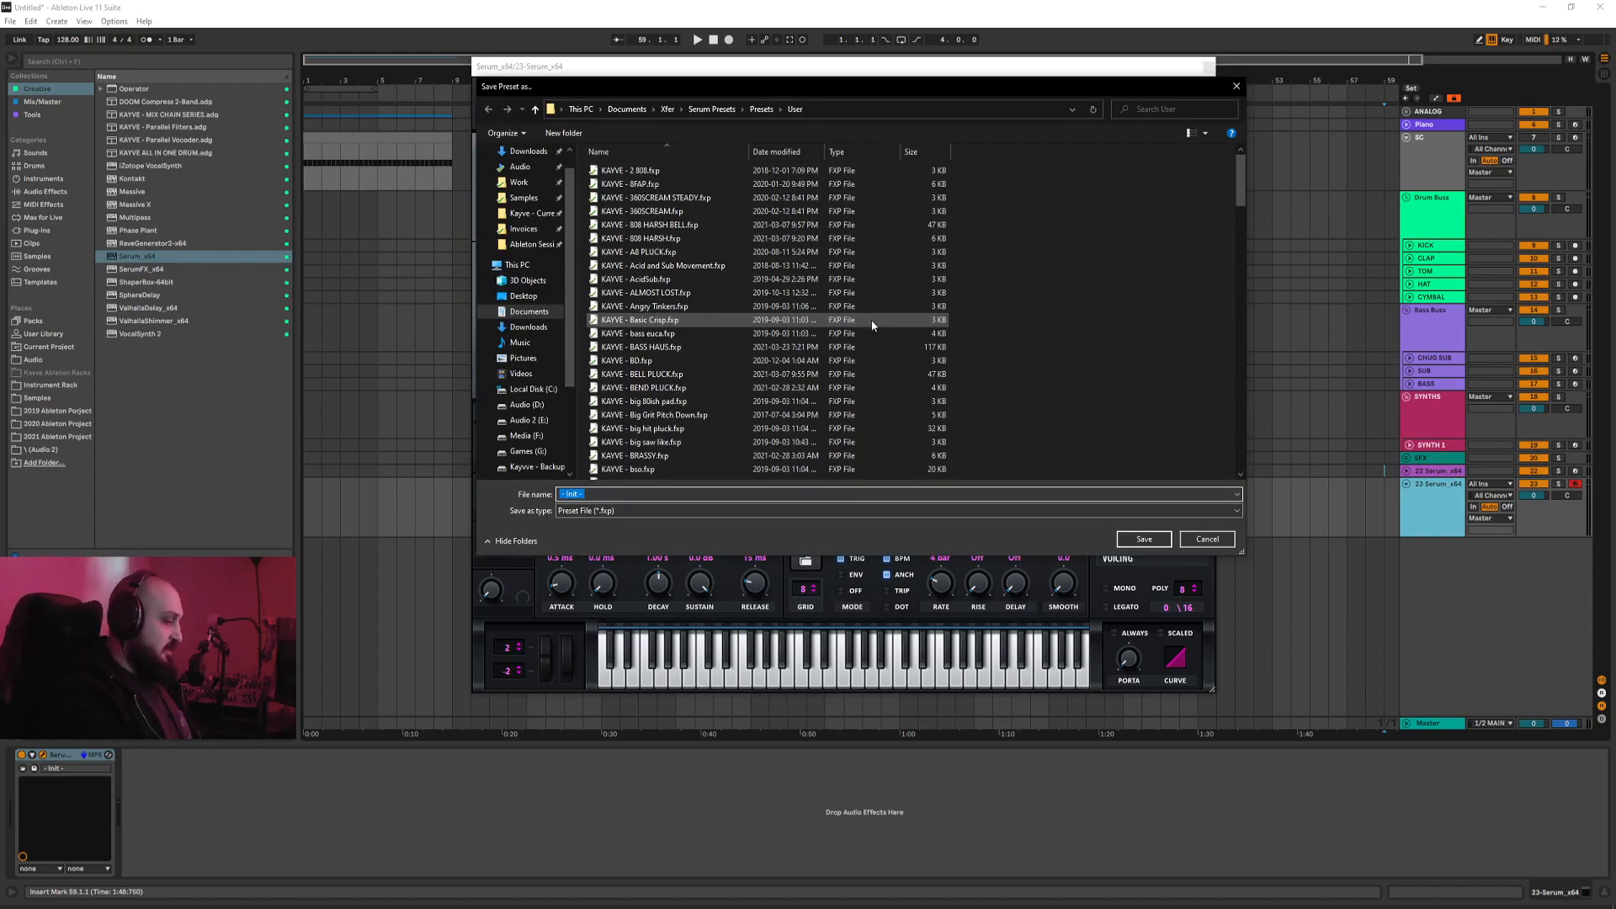
pyautogui.write('KAYVE - YTZ')
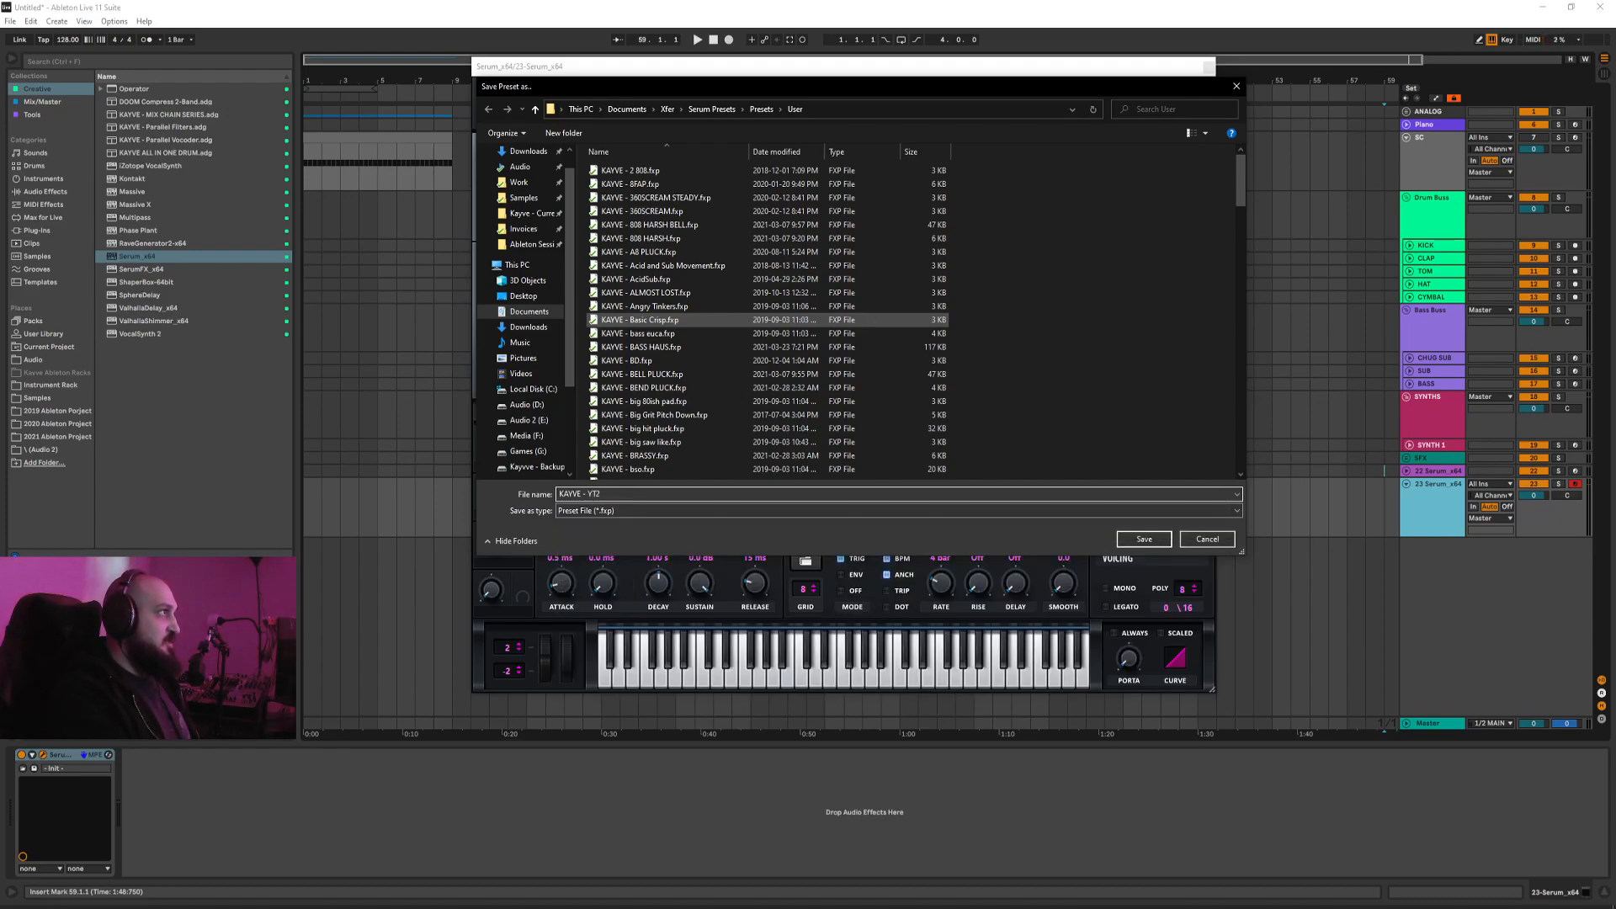
pyautogui.press('Return')
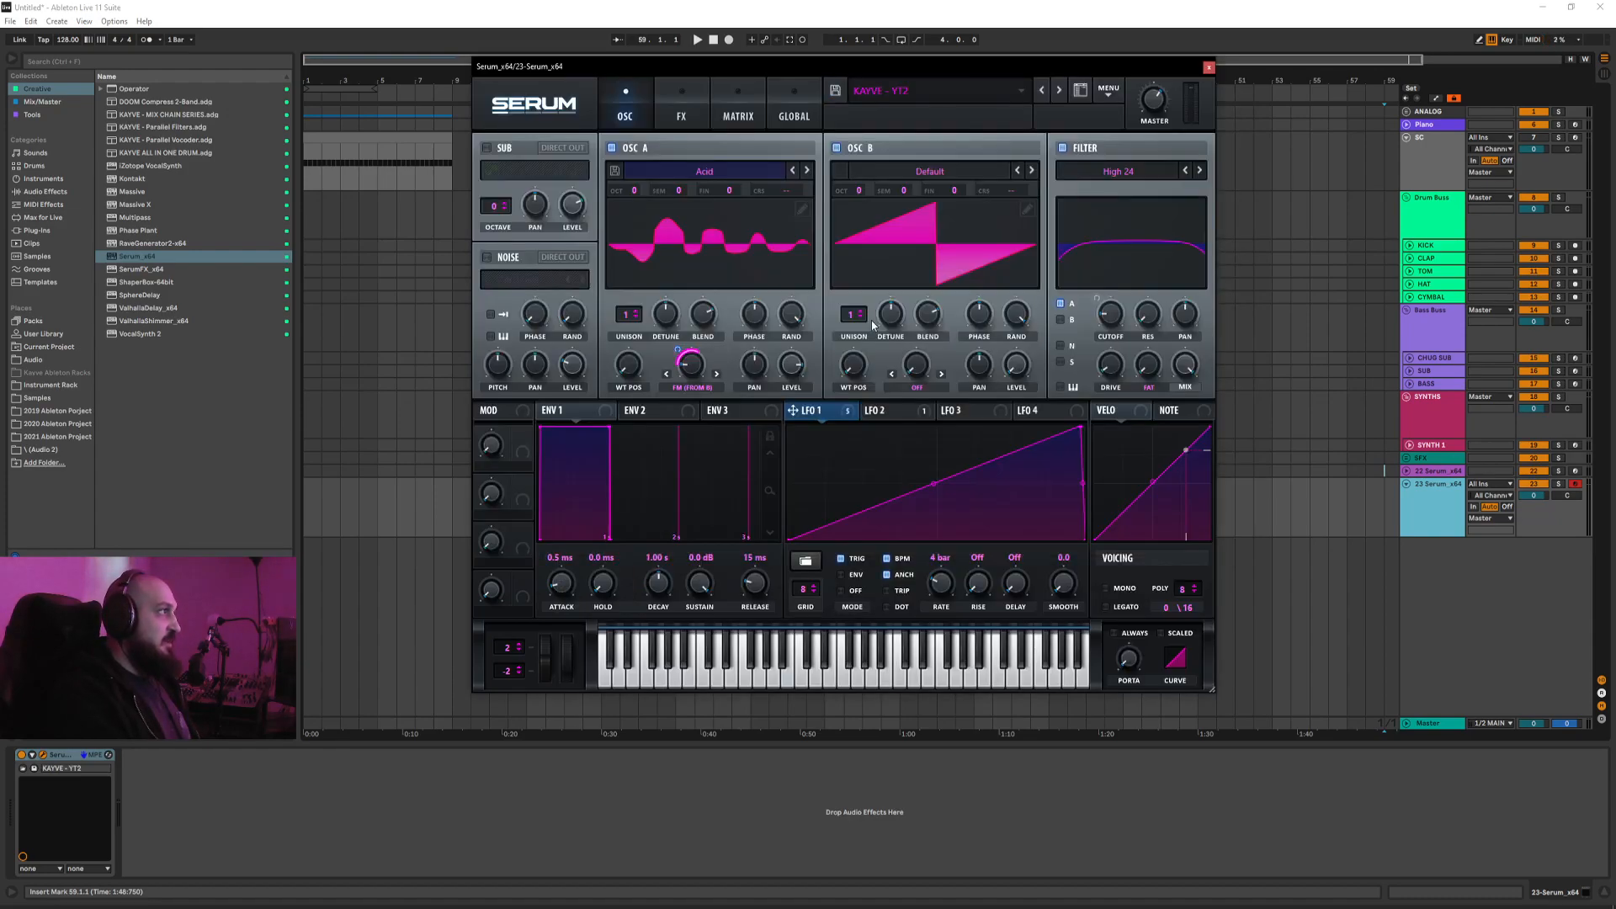
# Step: Reshape LFO 2 into a falling curve that peaks at the start and decays quickly, bending inward
pyautogui.moveTo(962, 65); pyautogui.dragTo(960, 70)
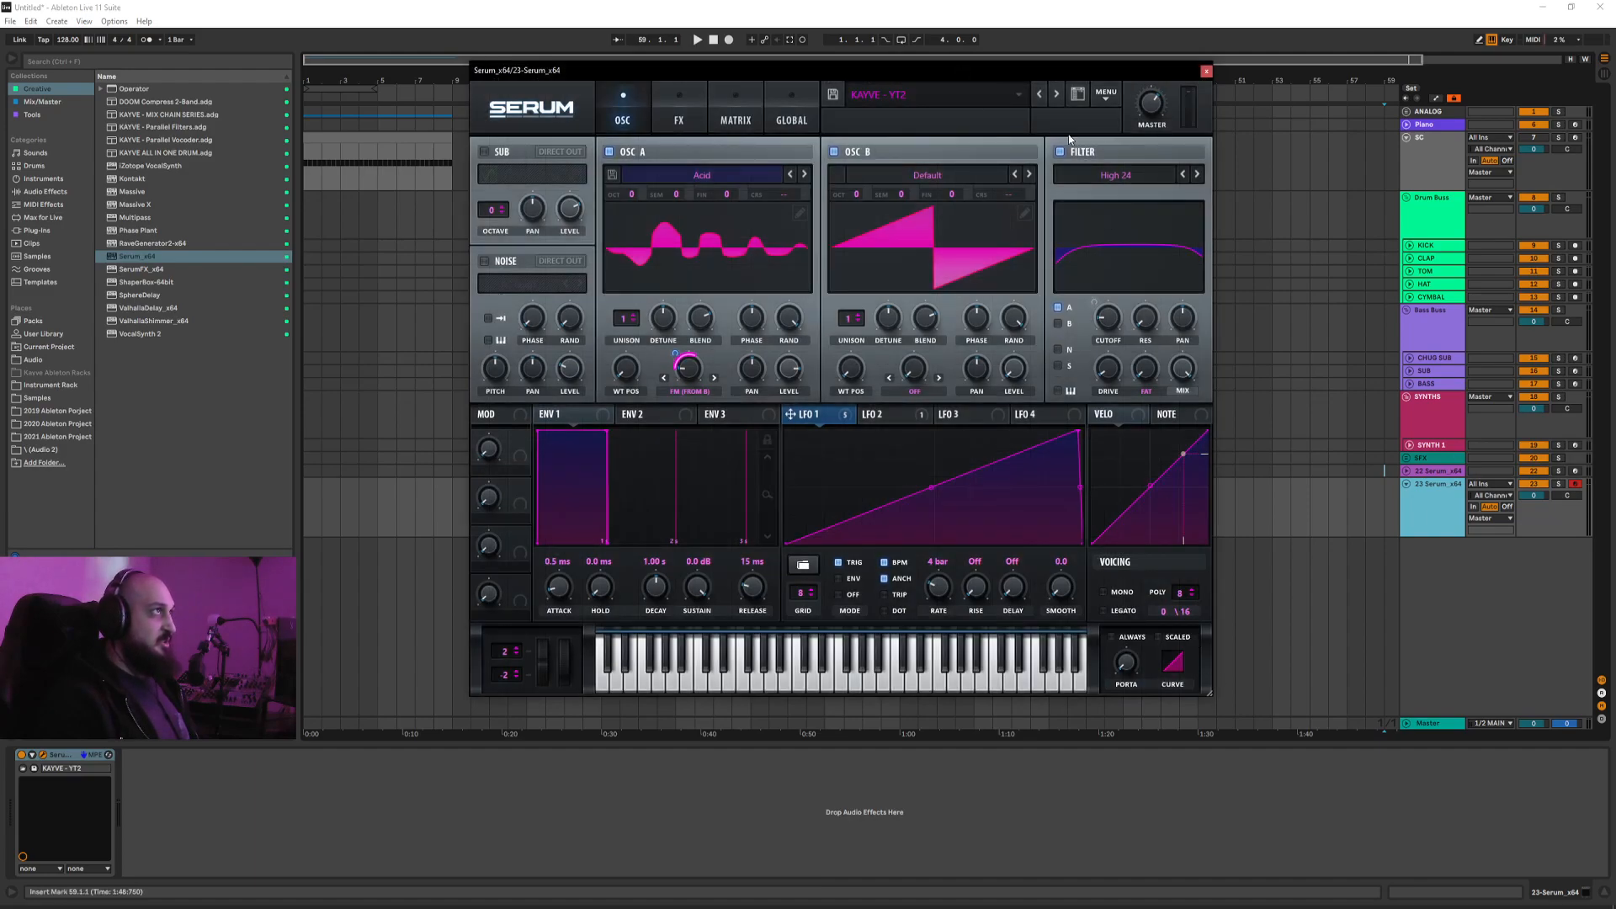
pyautogui.moveTo(1026, 67); pyautogui.dragTo(1008, 65)
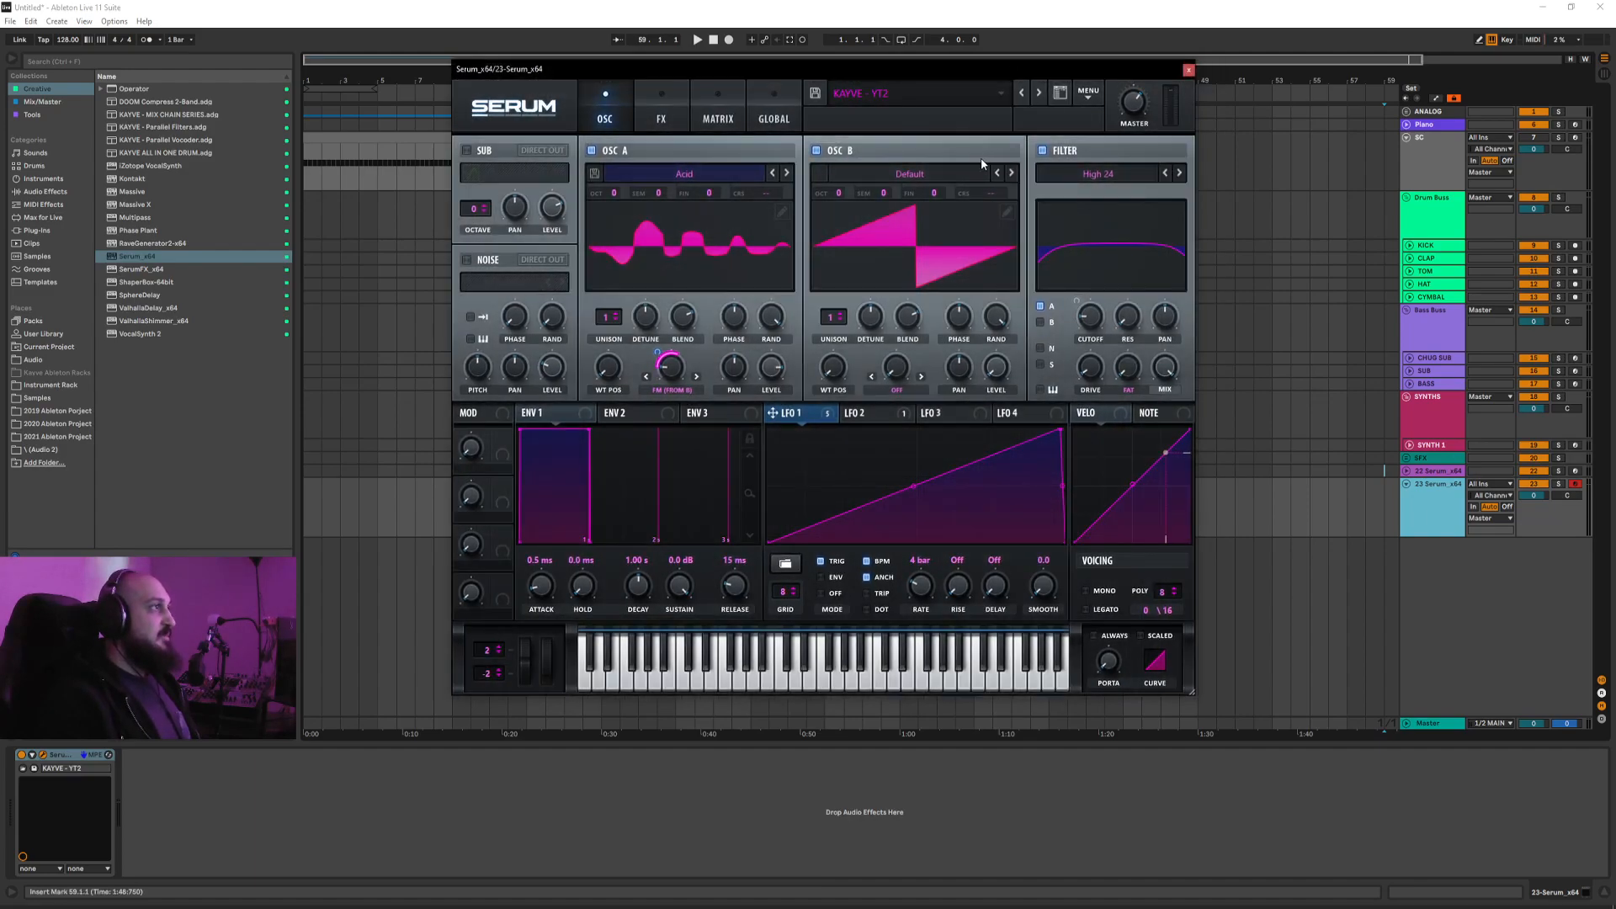
pyautogui.click(885, 415)
pyautogui.moveTo(916, 430); pyautogui.dragTo(767, 429)
pyautogui.moveTo(917, 487); pyautogui.dragTo(908, 511)
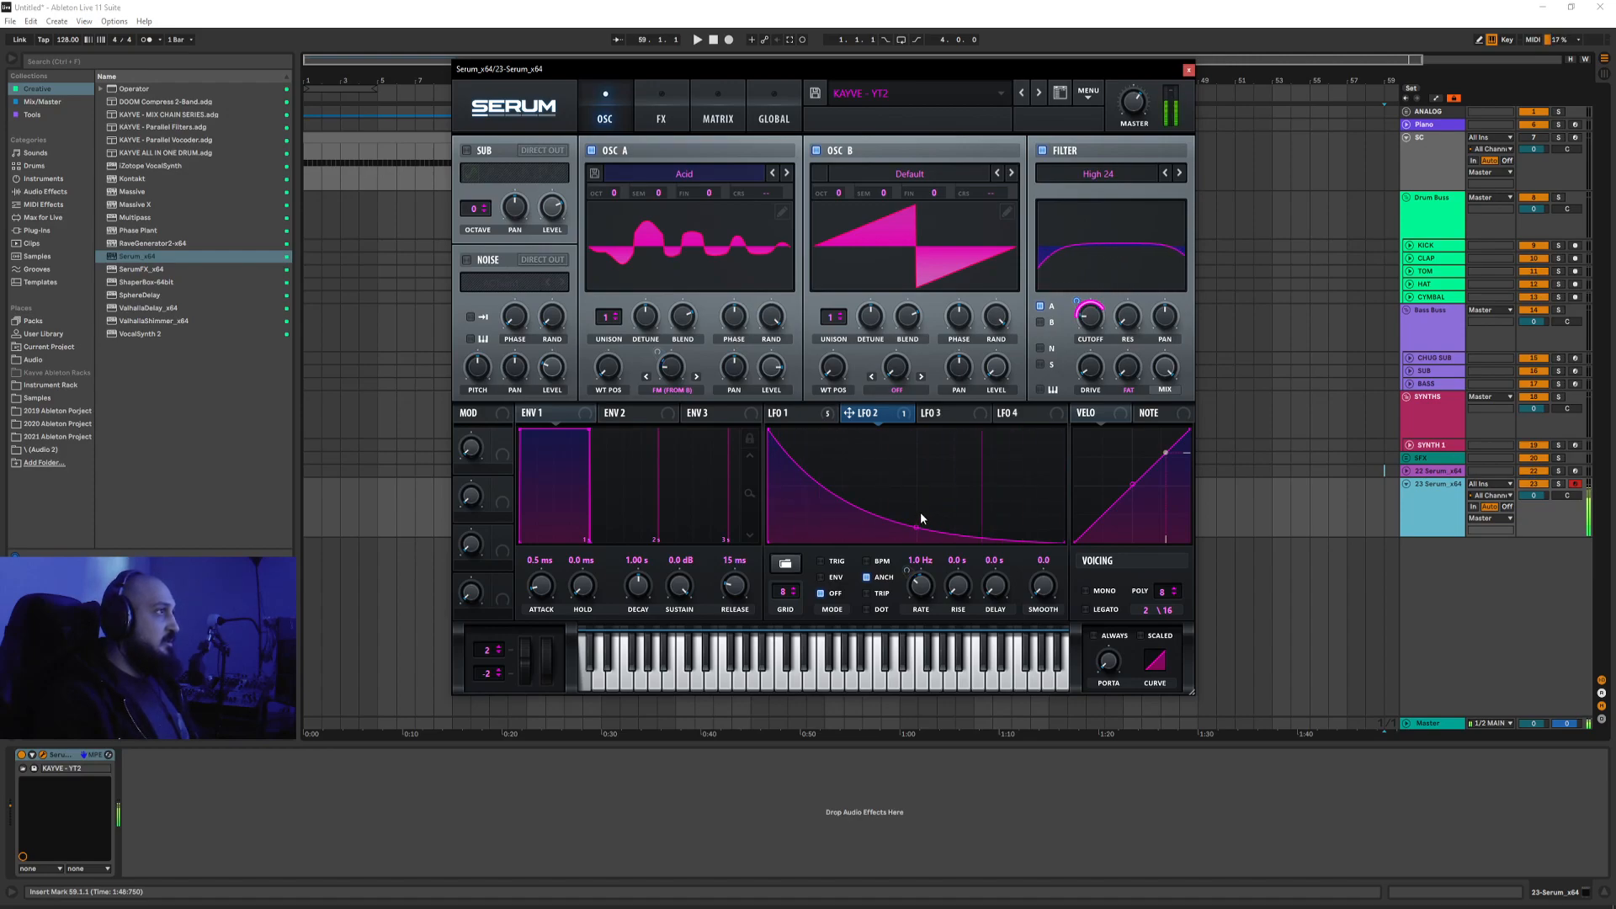
# Step: Change the filter type to MG Low 24
pyautogui.click(1094, 173)
pyautogui.moveTo(1104, 196)
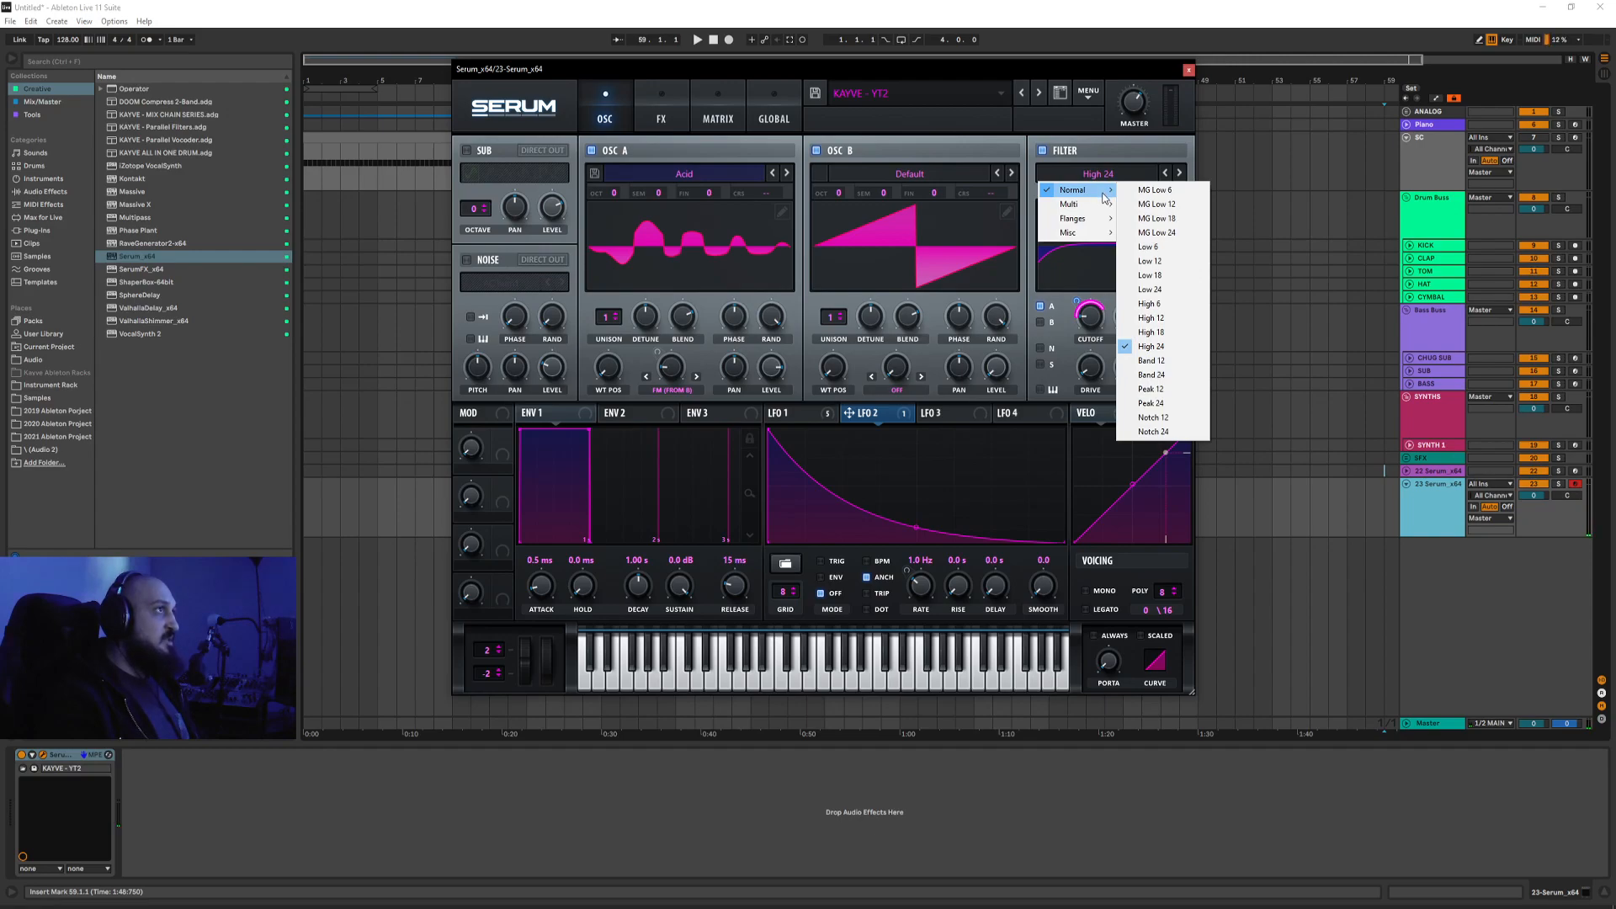
pyautogui.click(1155, 233)
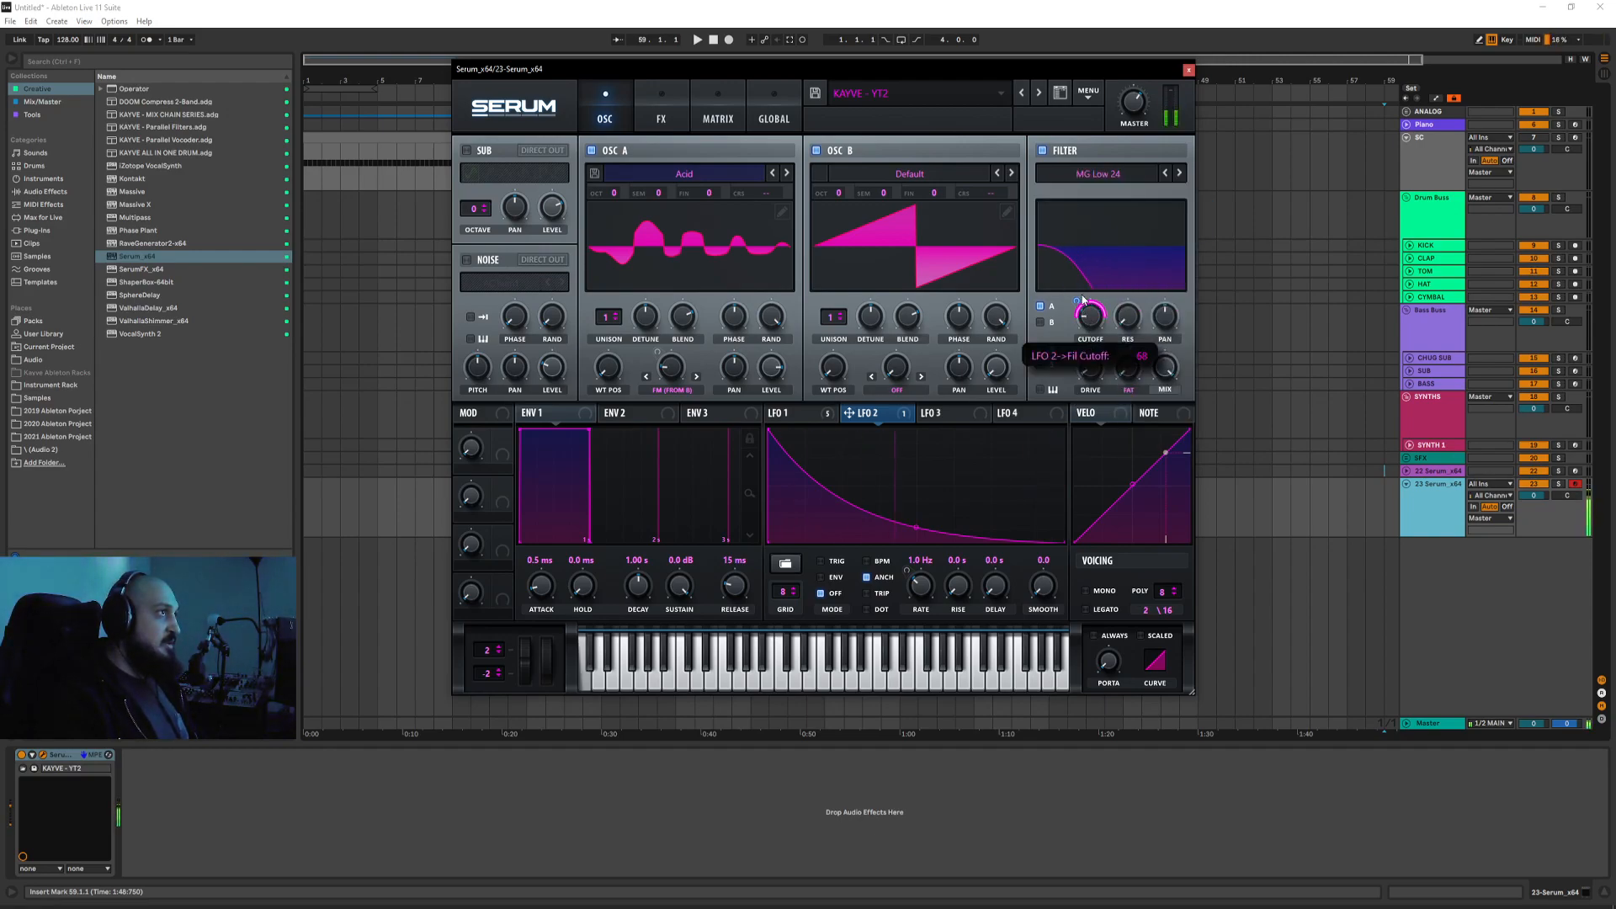
# Step: Set LFO 2, which modulates the filter cutoff, to Trig mode
pyautogui.click(827, 562)
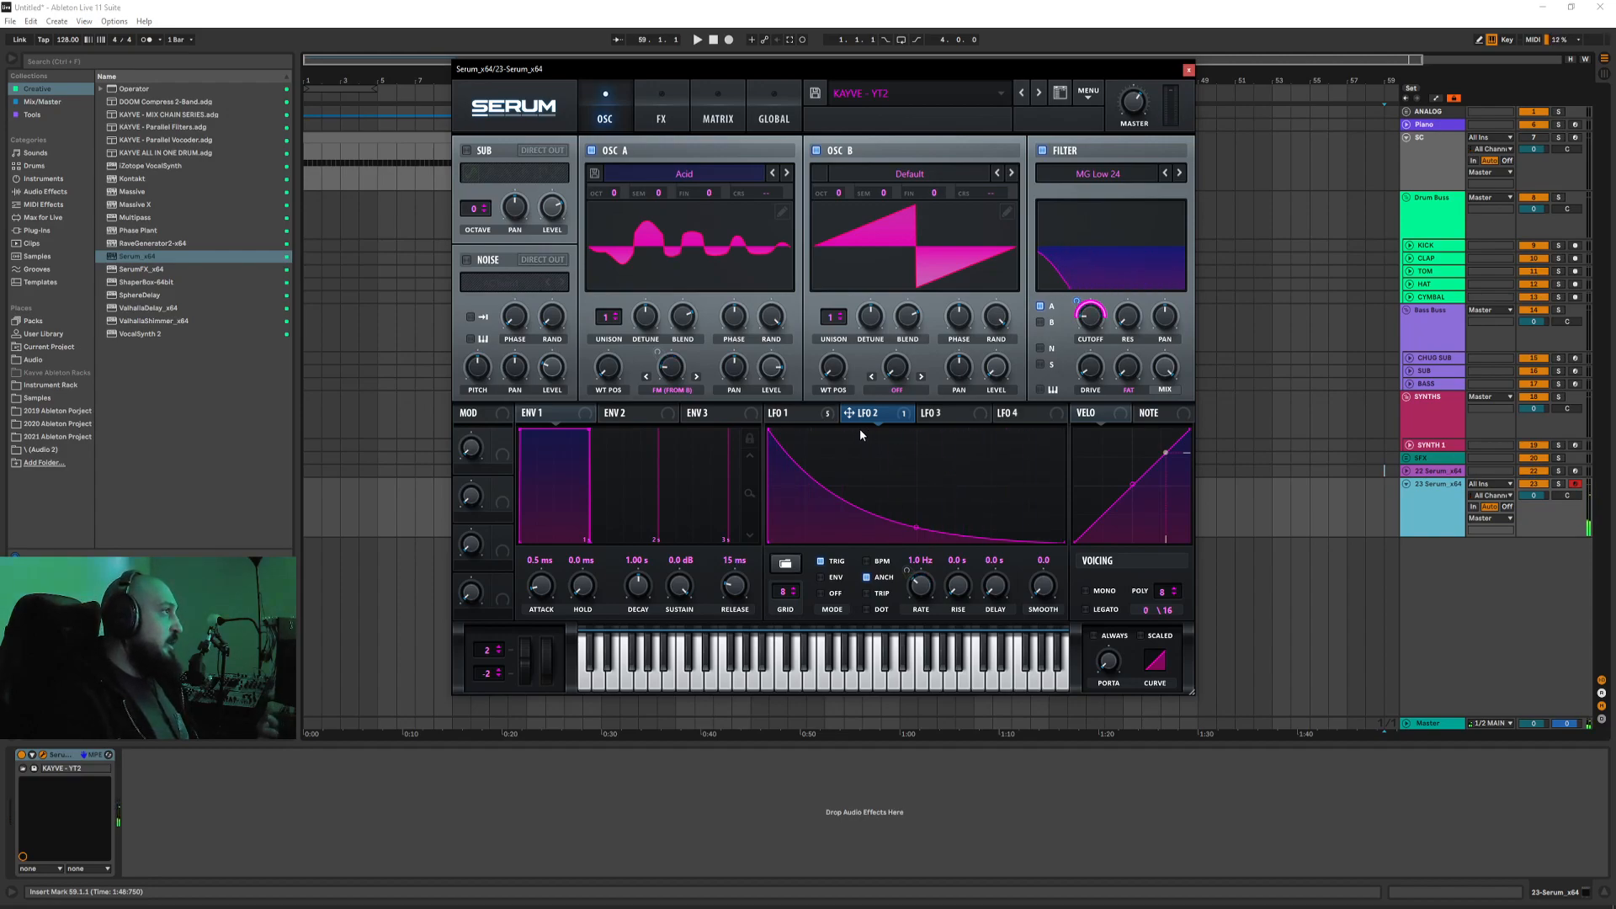
# Step: Load the FM 10 wavetable from XLNT-Drops Only Vol. 1 into oscillator B and set its octave to +2
pyautogui.click(1011, 173)
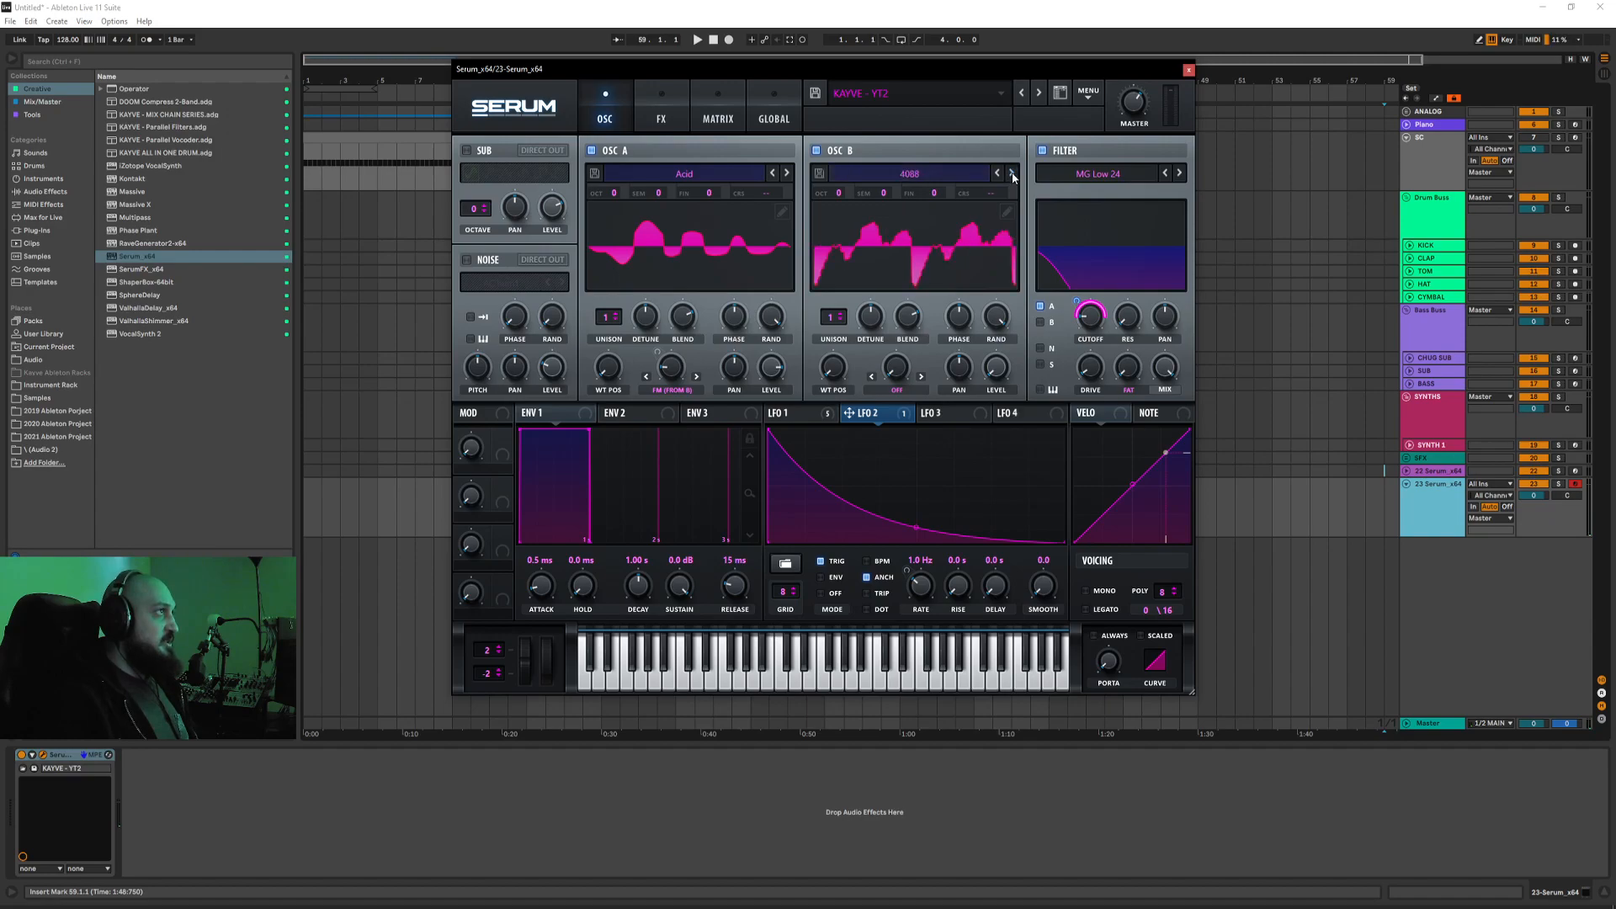
pyautogui.click(1010, 174)
pyautogui.click(917, 173)
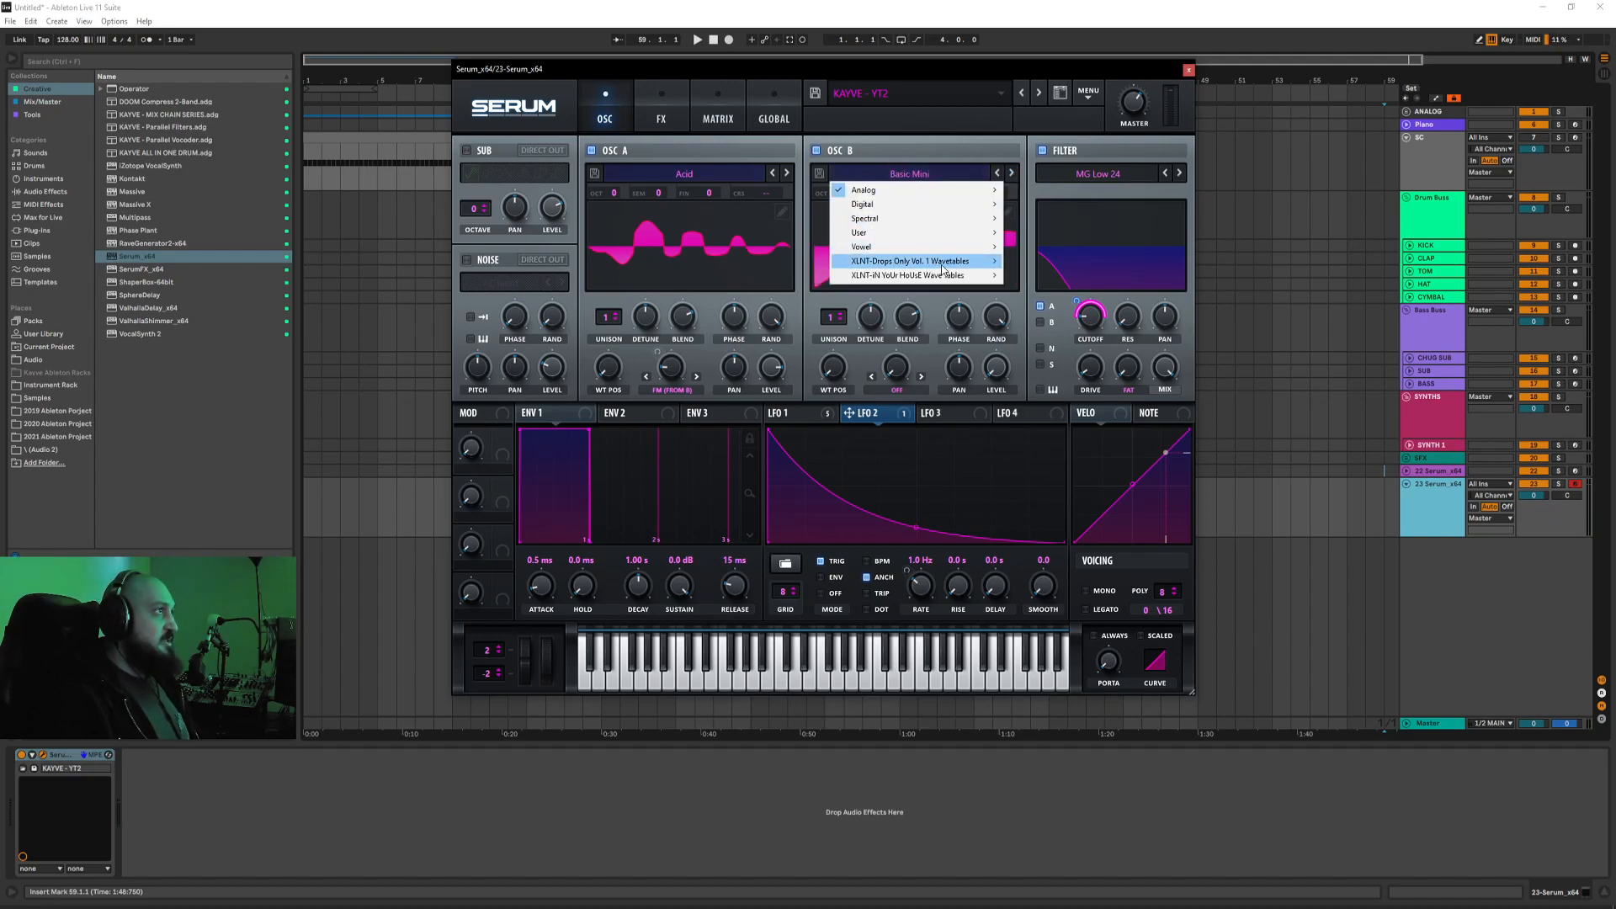
pyautogui.moveTo(943, 269)
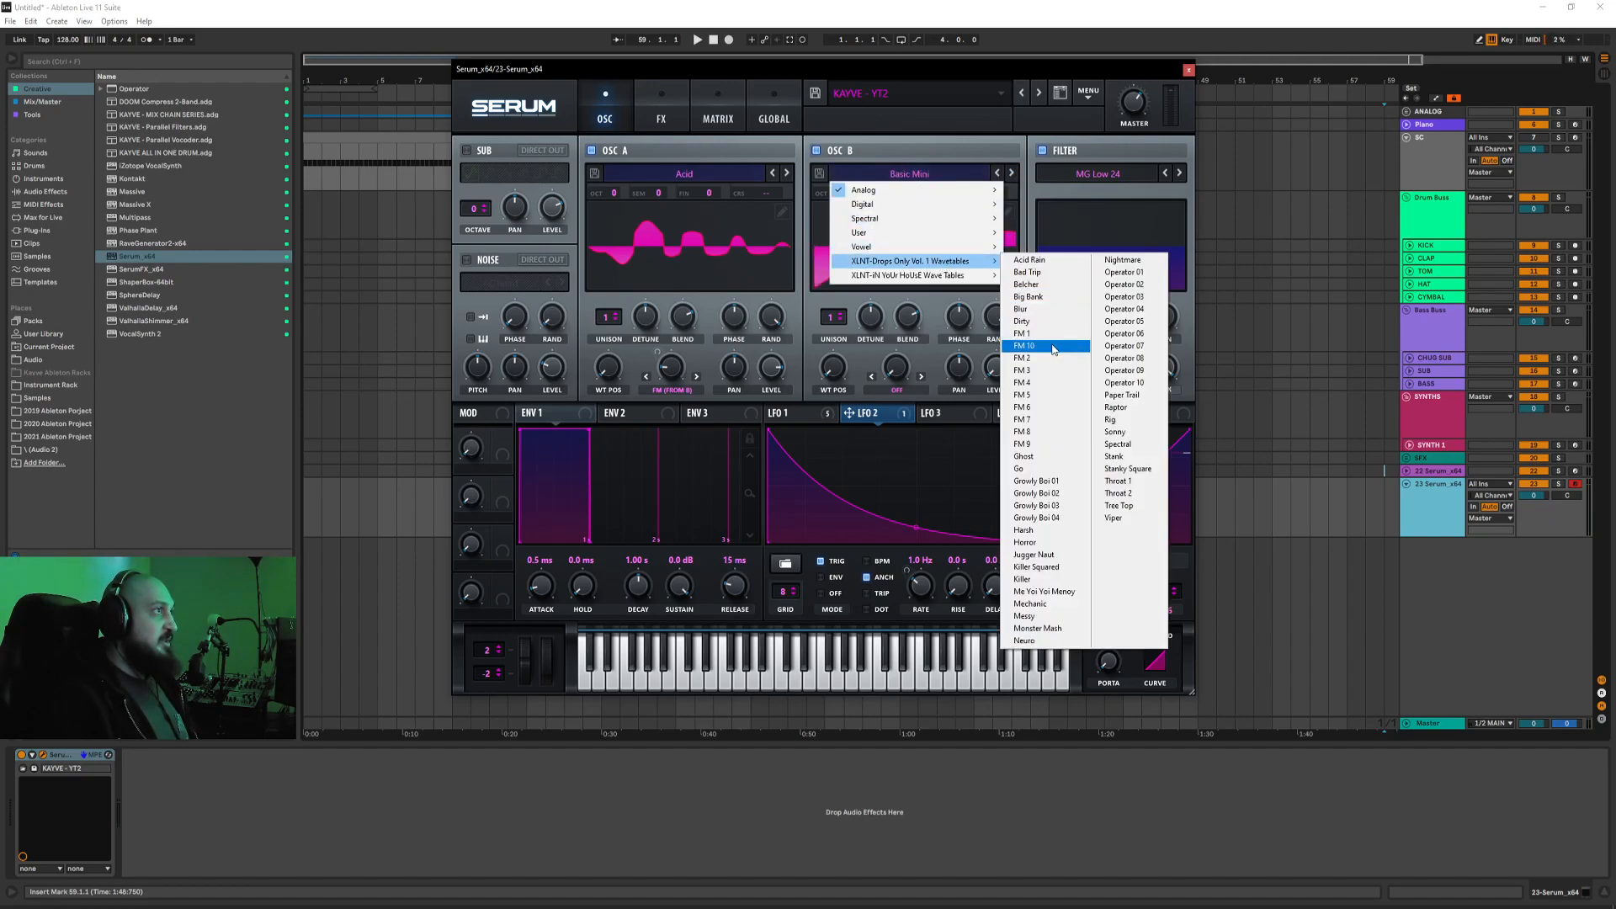
pyautogui.click(1023, 345)
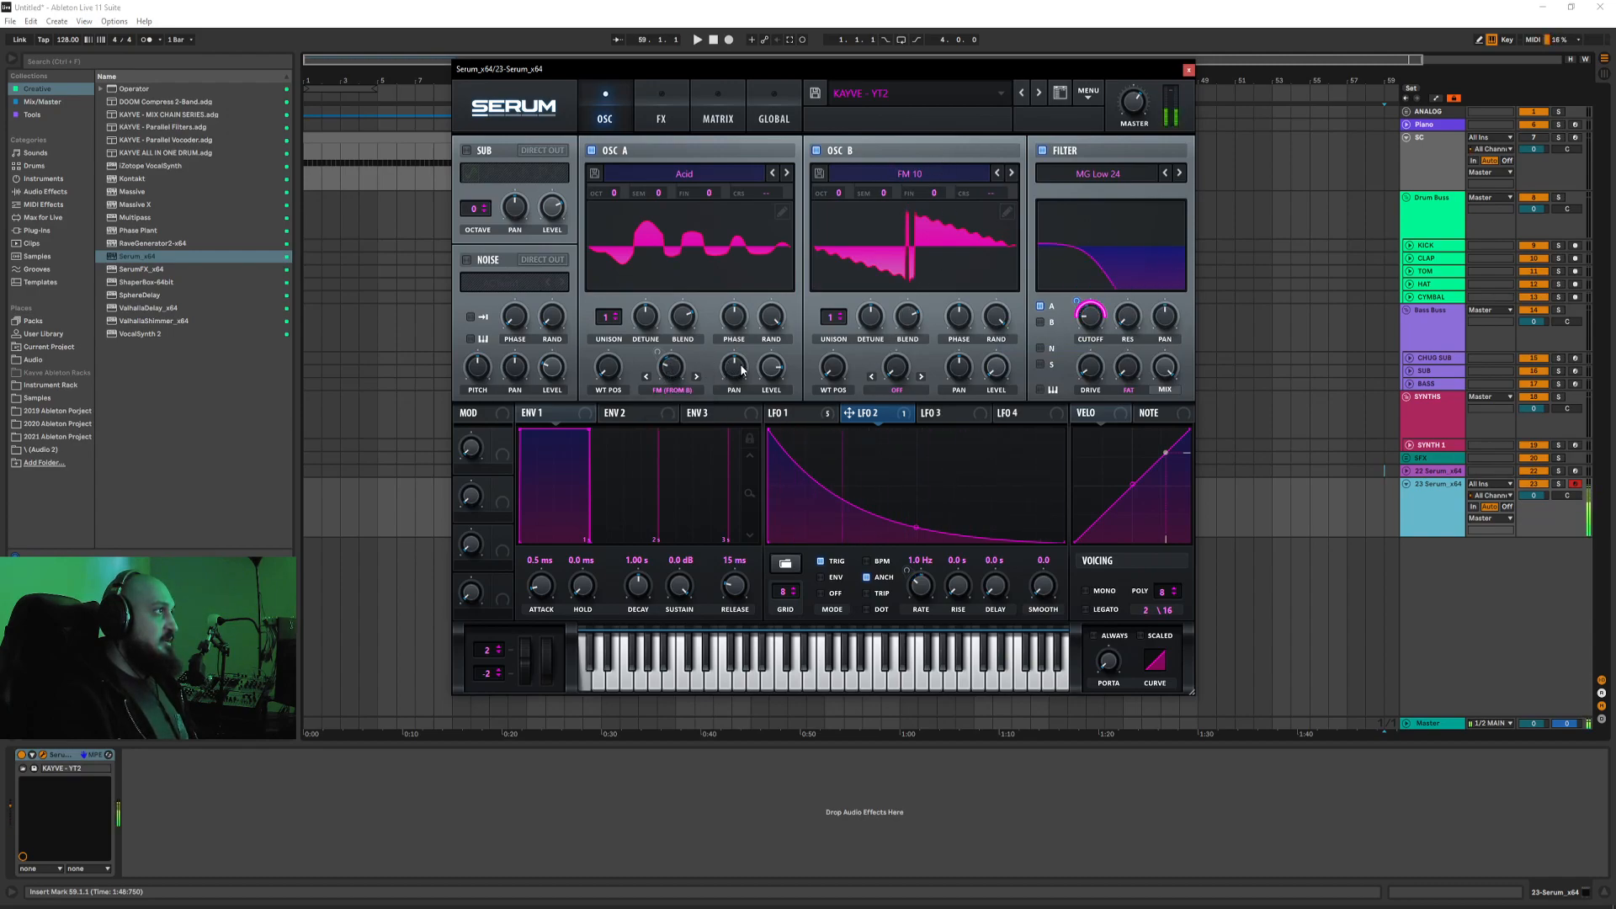
pyautogui.rightClick(693, 376)
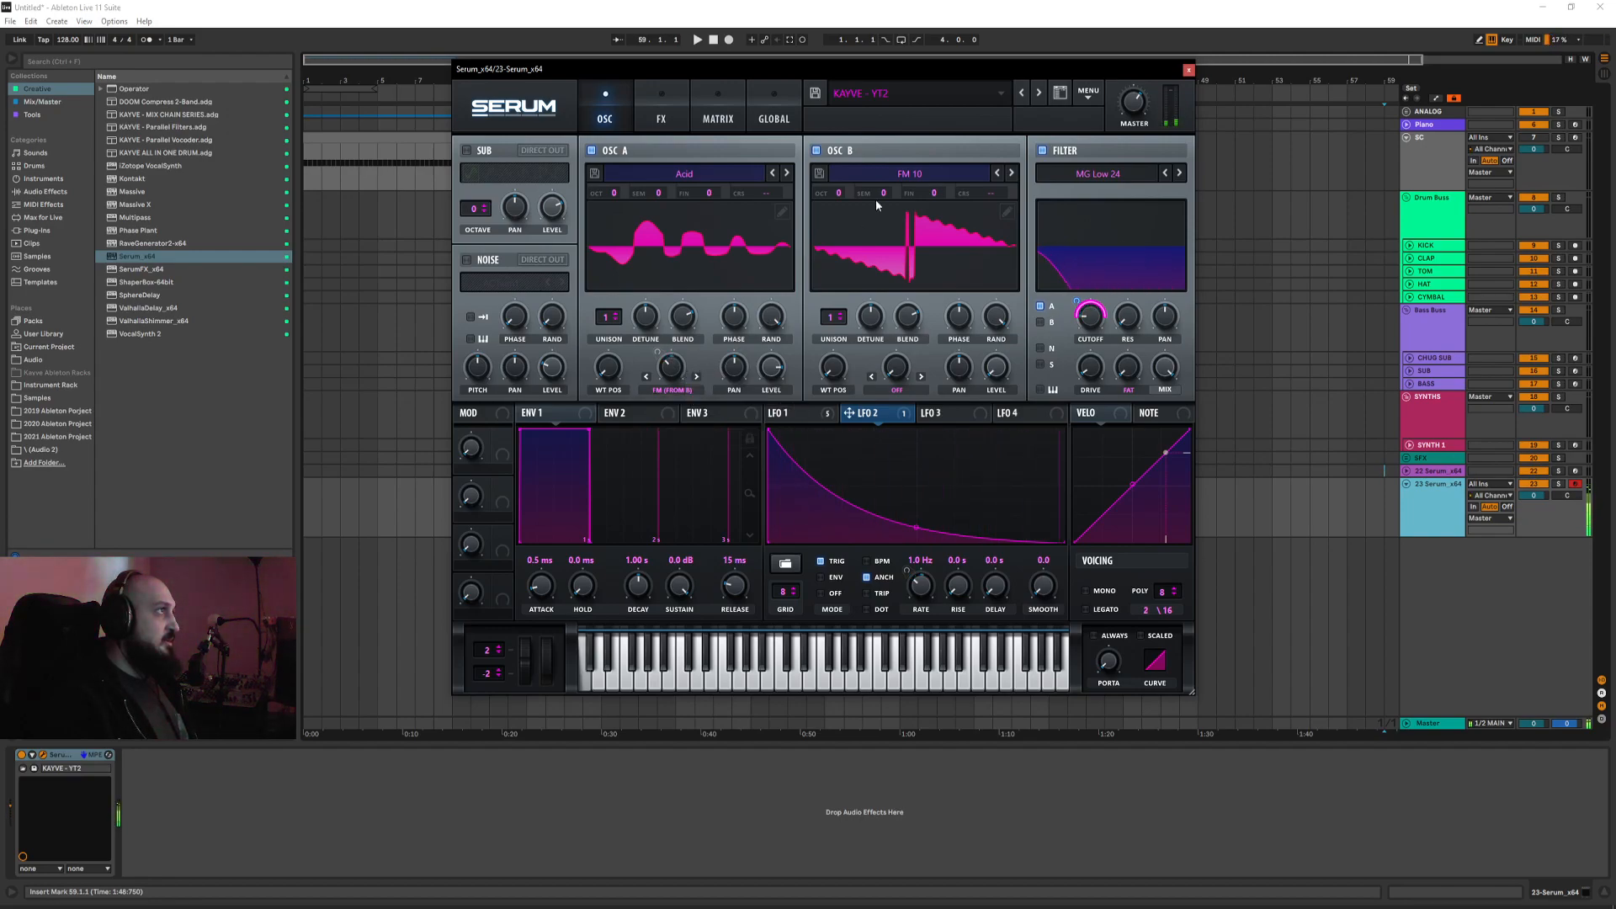
pyautogui.scroll(2, 842, 192)
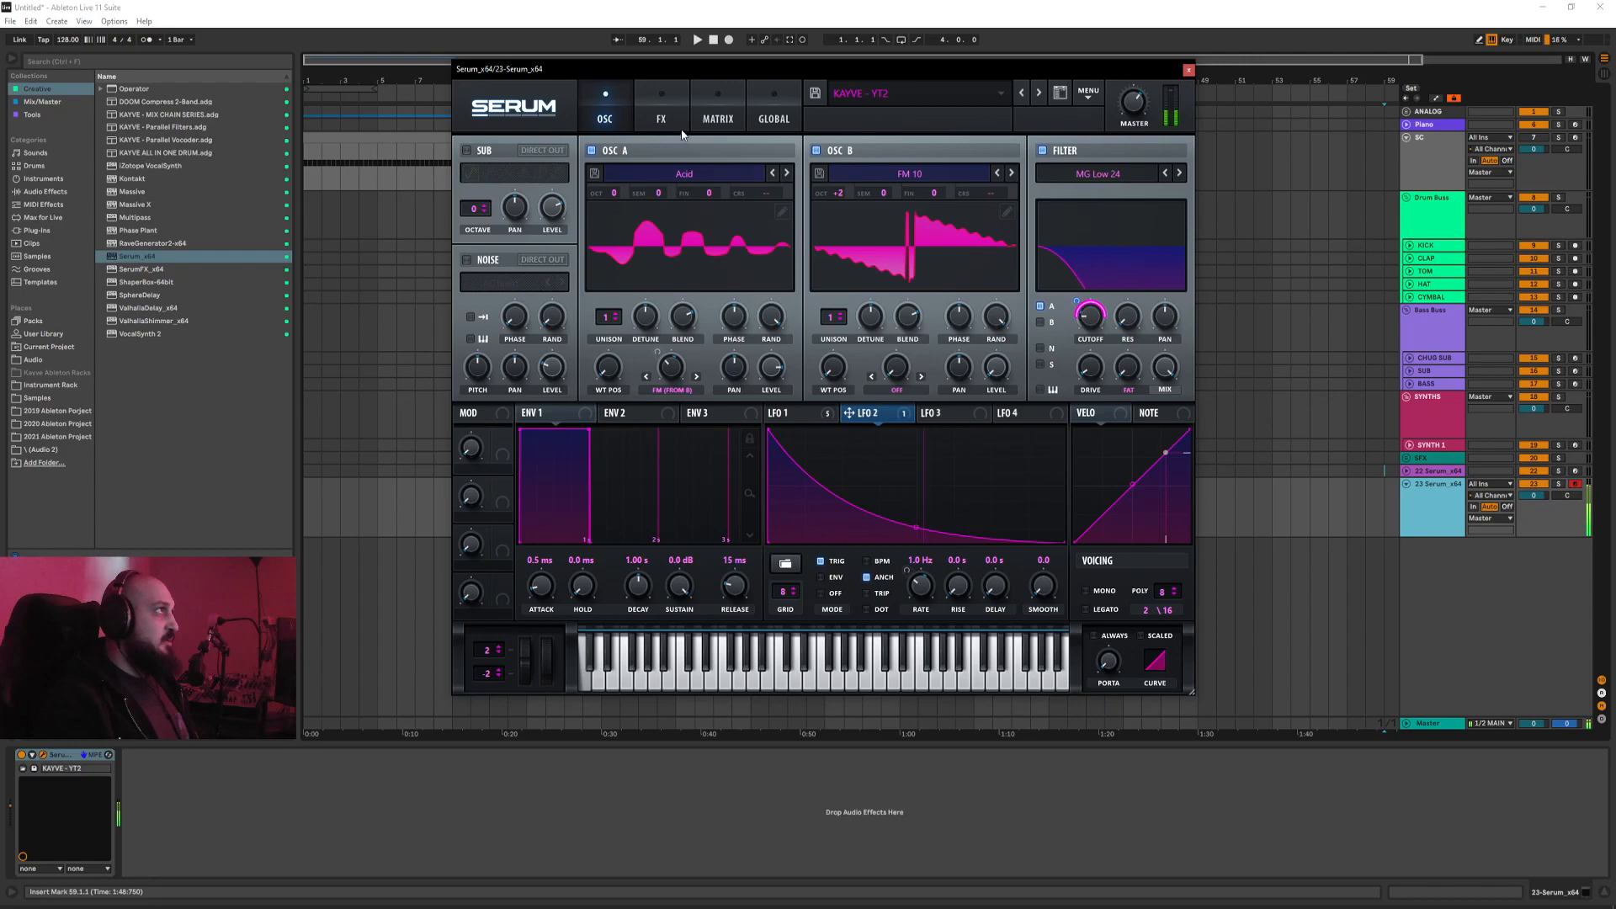
# Step: Try the Hyper/Dimension effect with the Dimension mix modulated by LFO 1, and switch the effect off again
pyautogui.click(661, 117)
pyautogui.click(610, 119)
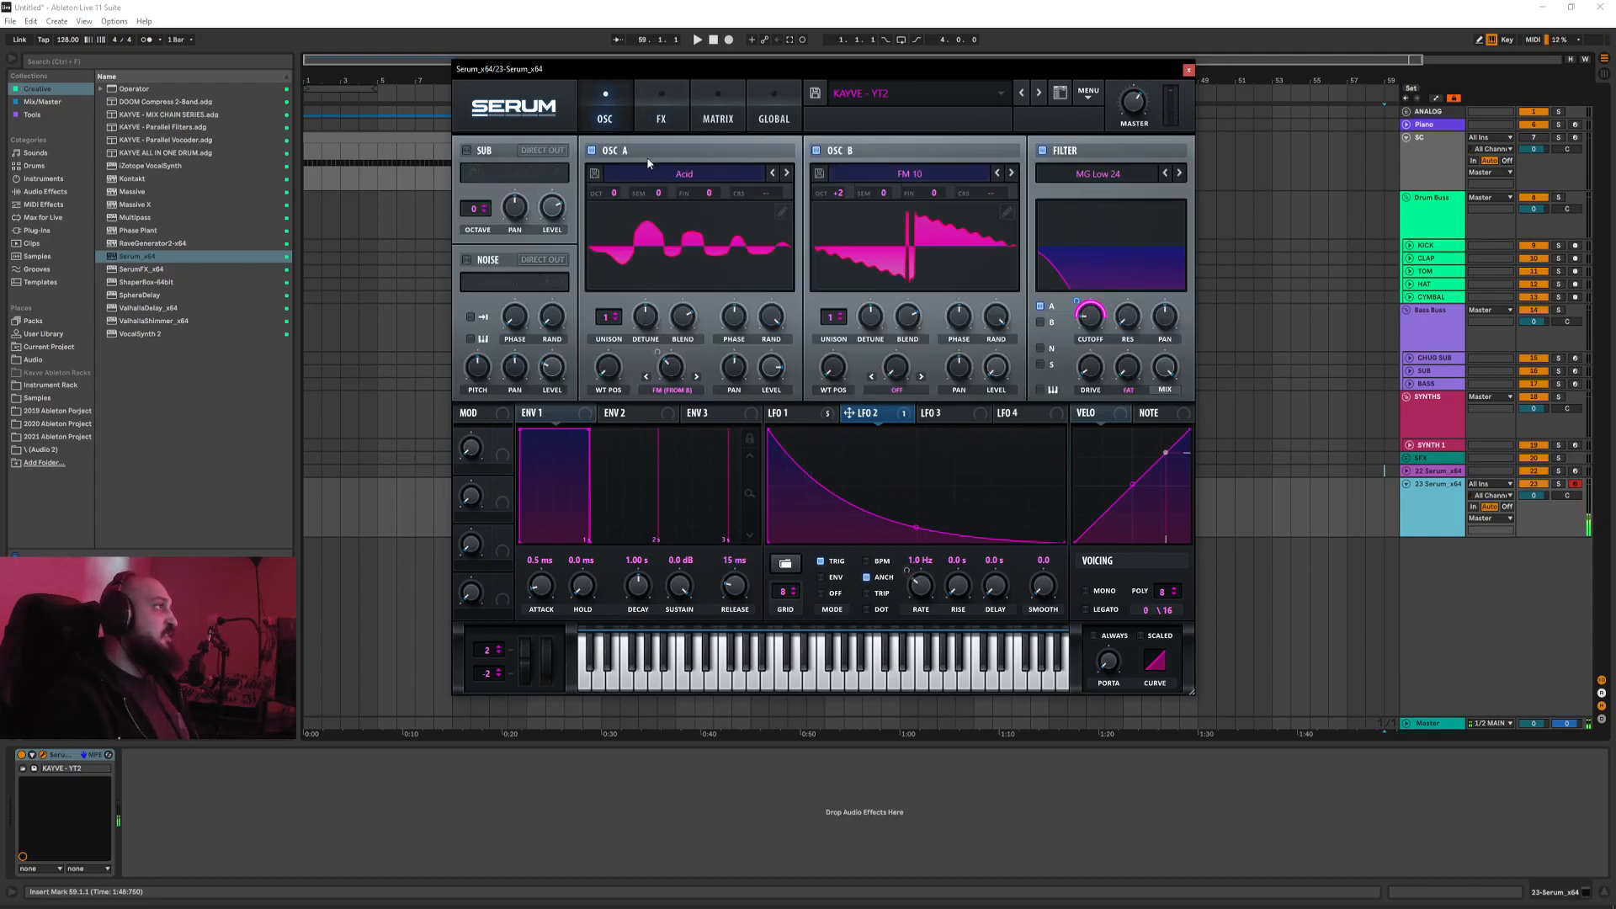
pyautogui.click(663, 116)
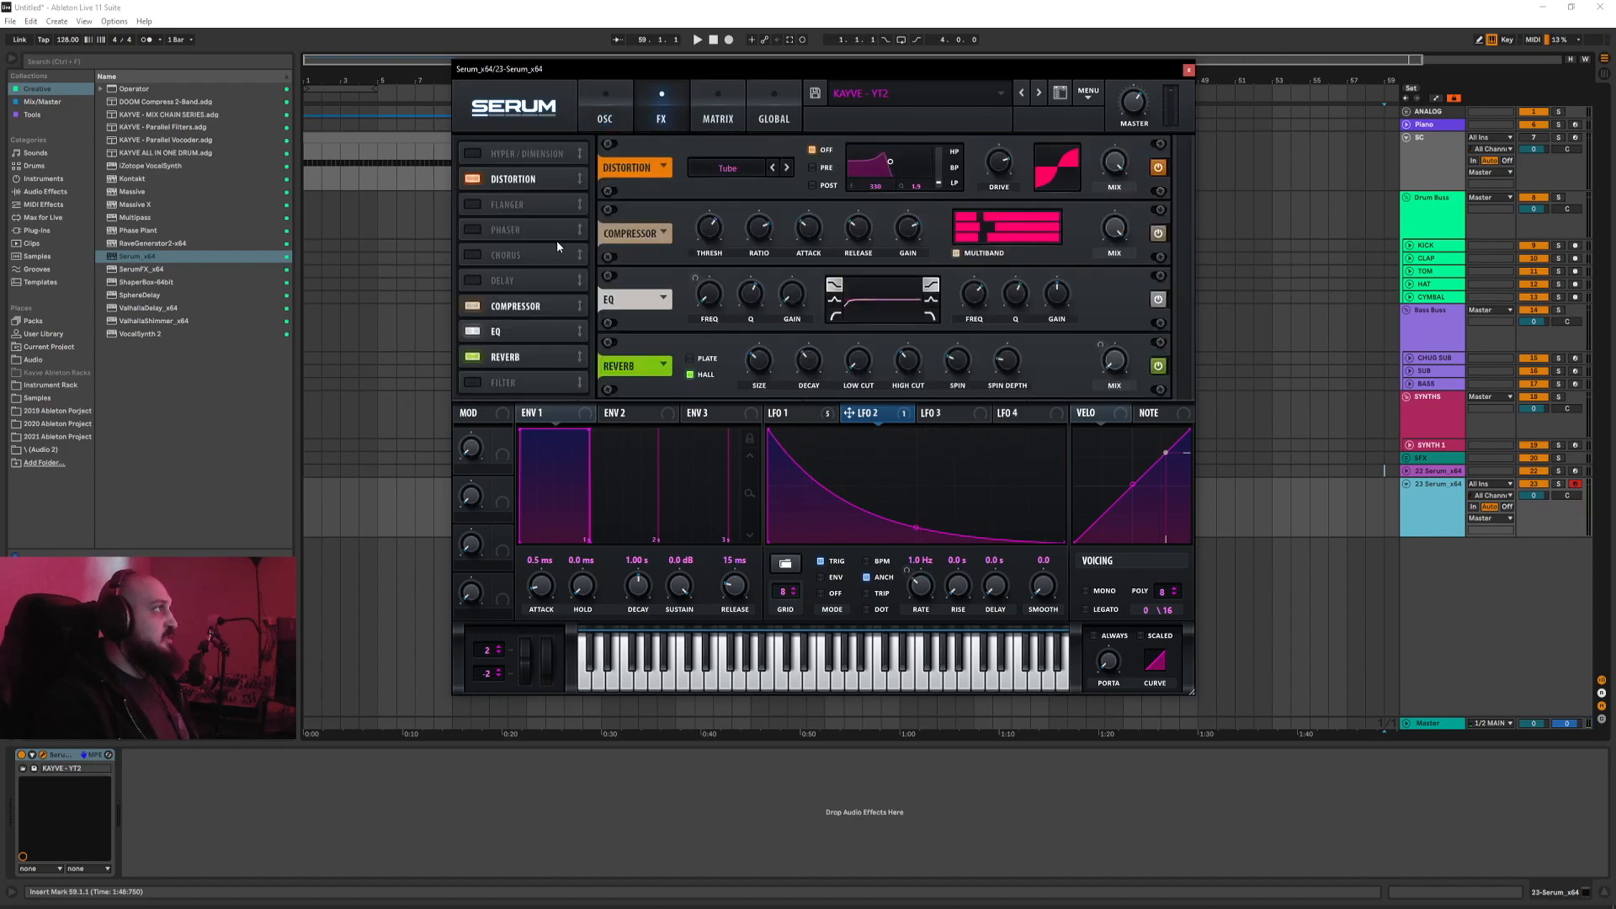
pyautogui.click(474, 156)
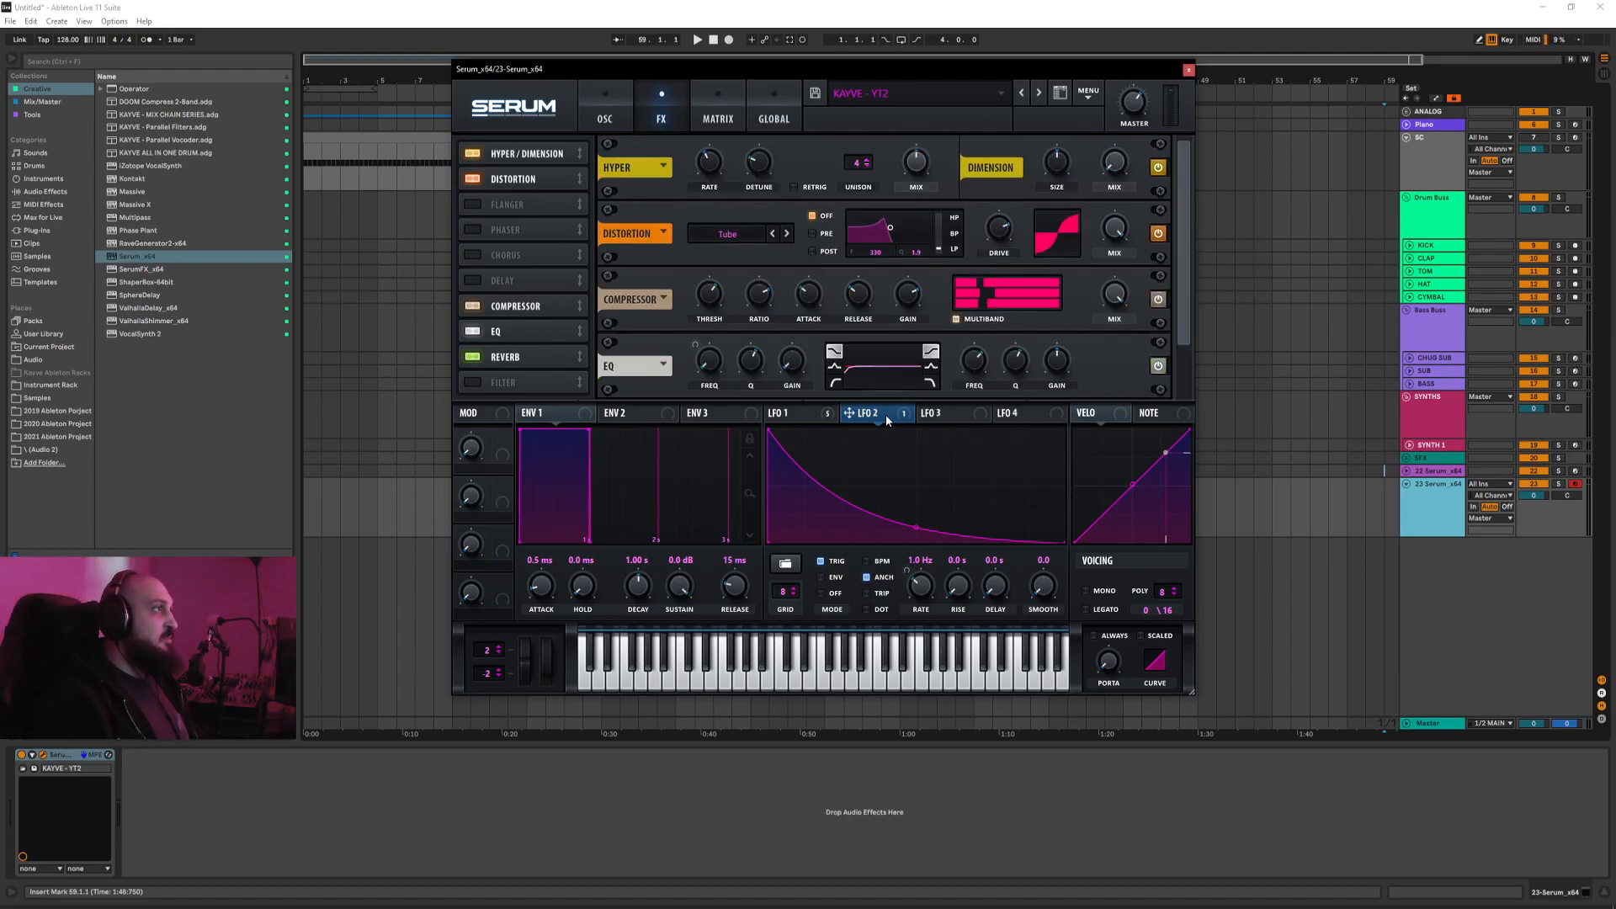
pyautogui.click(787, 412)
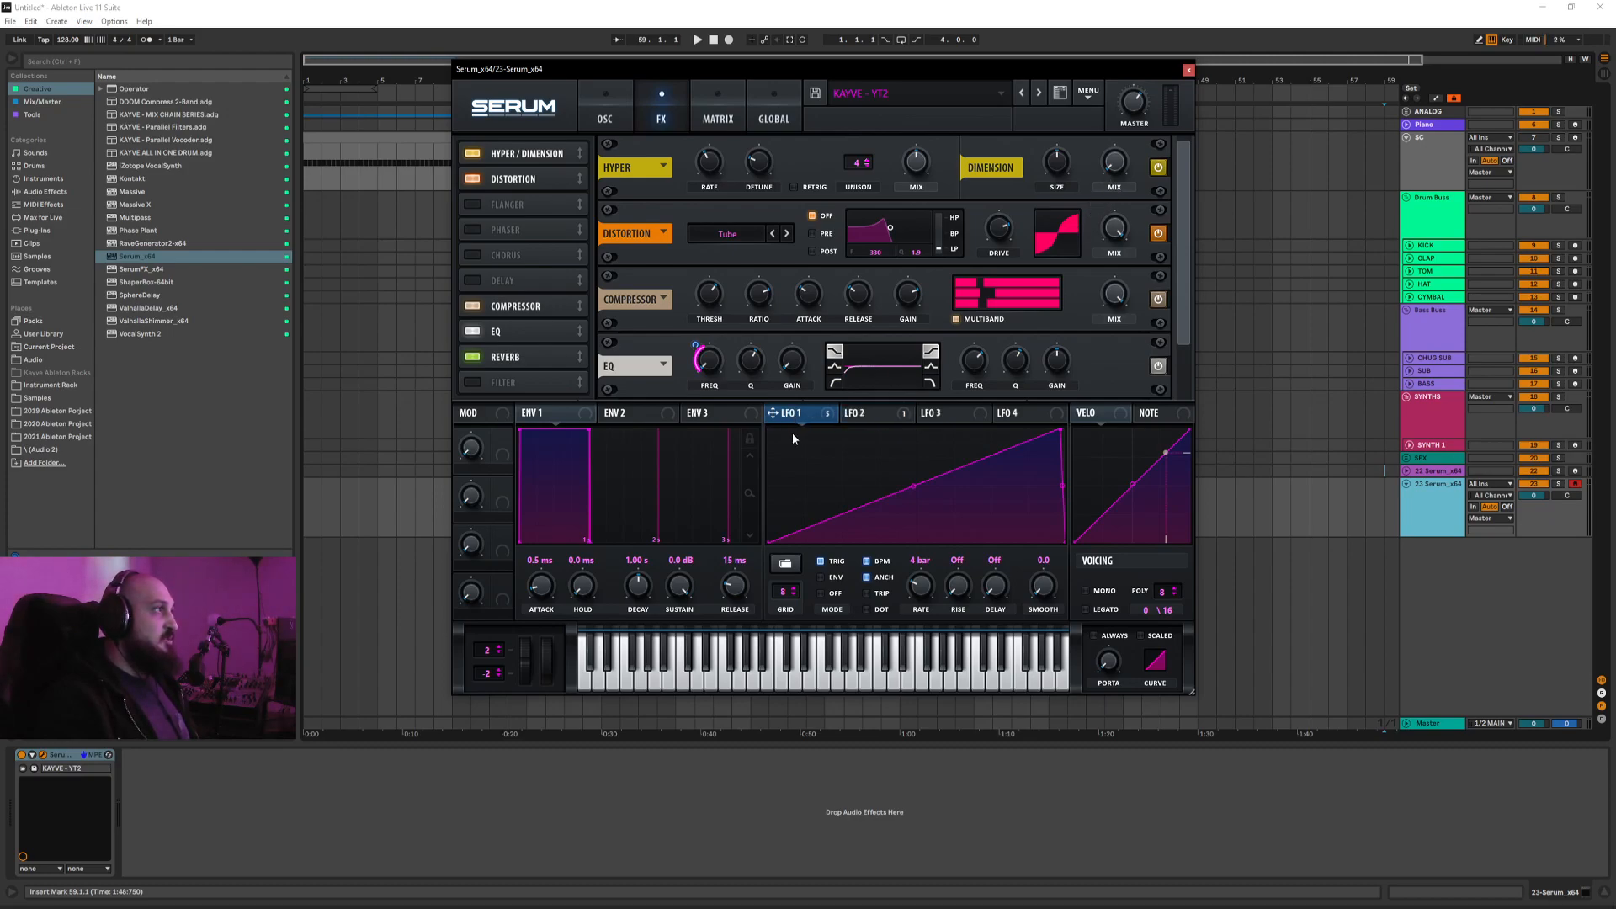
pyautogui.moveTo(1085, 252); pyautogui.dragTo(1112, 171)
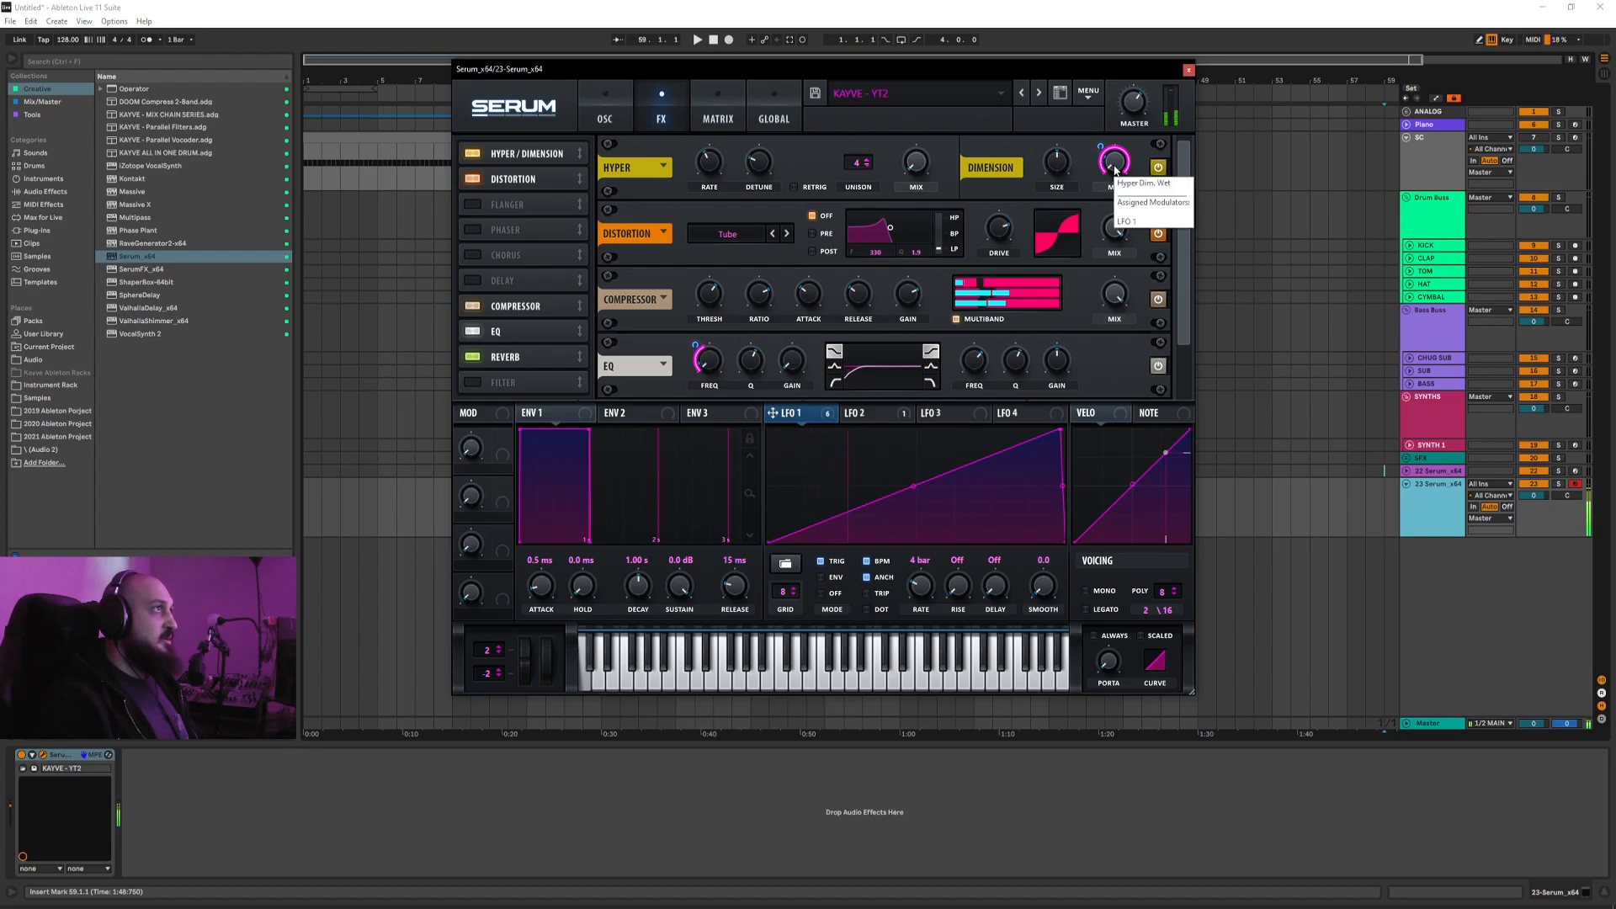
pyautogui.click(1157, 167)
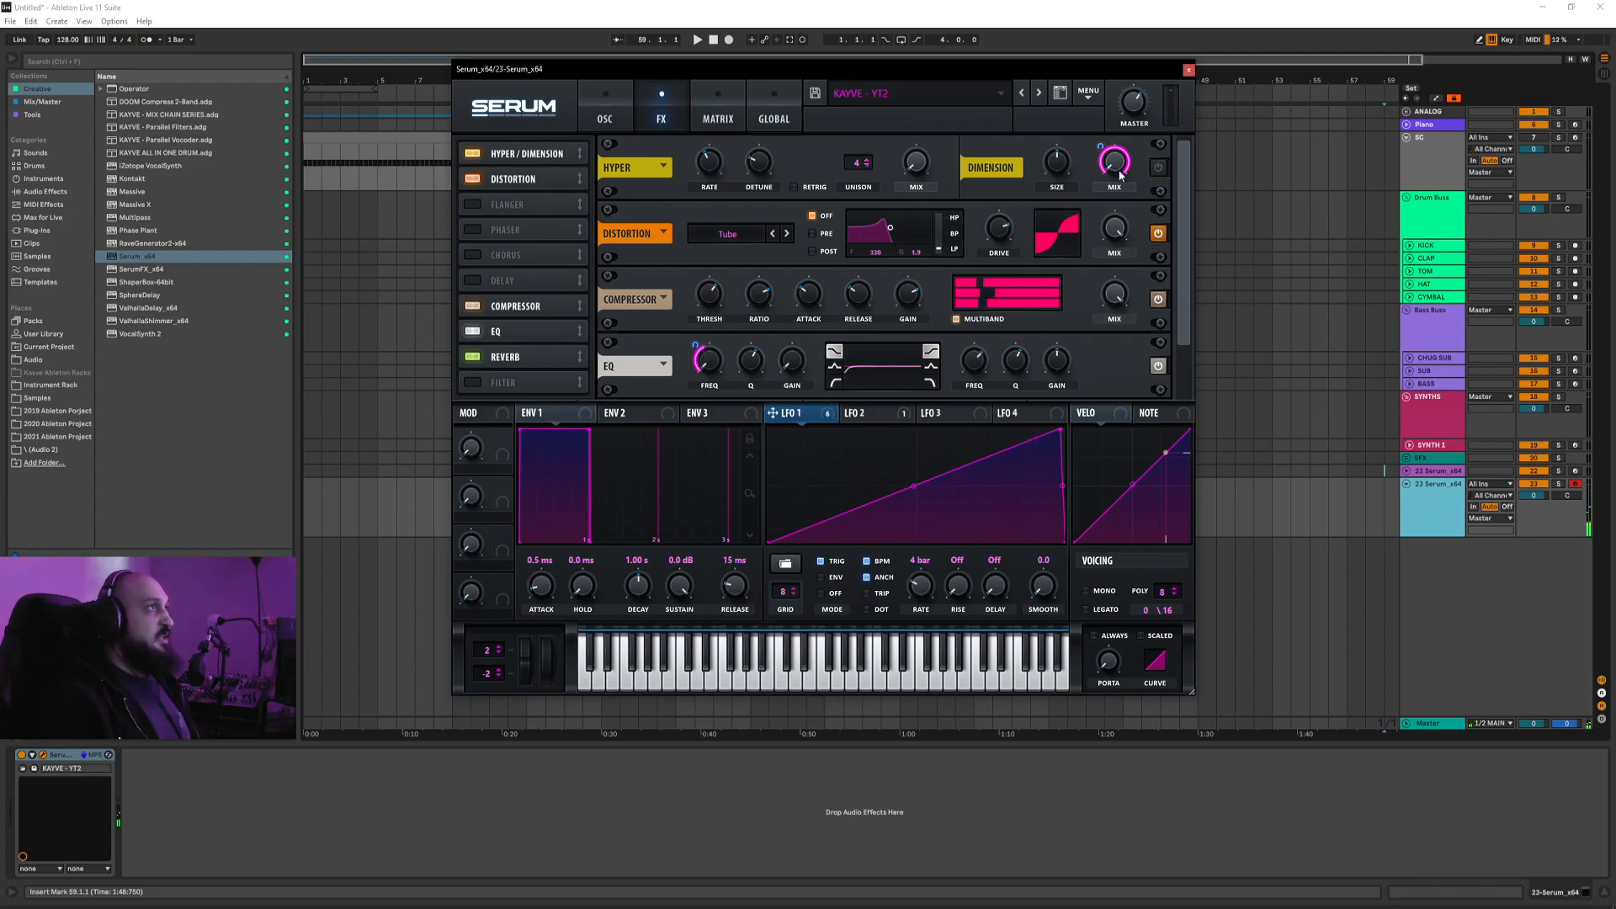
pyautogui.click(472, 153)
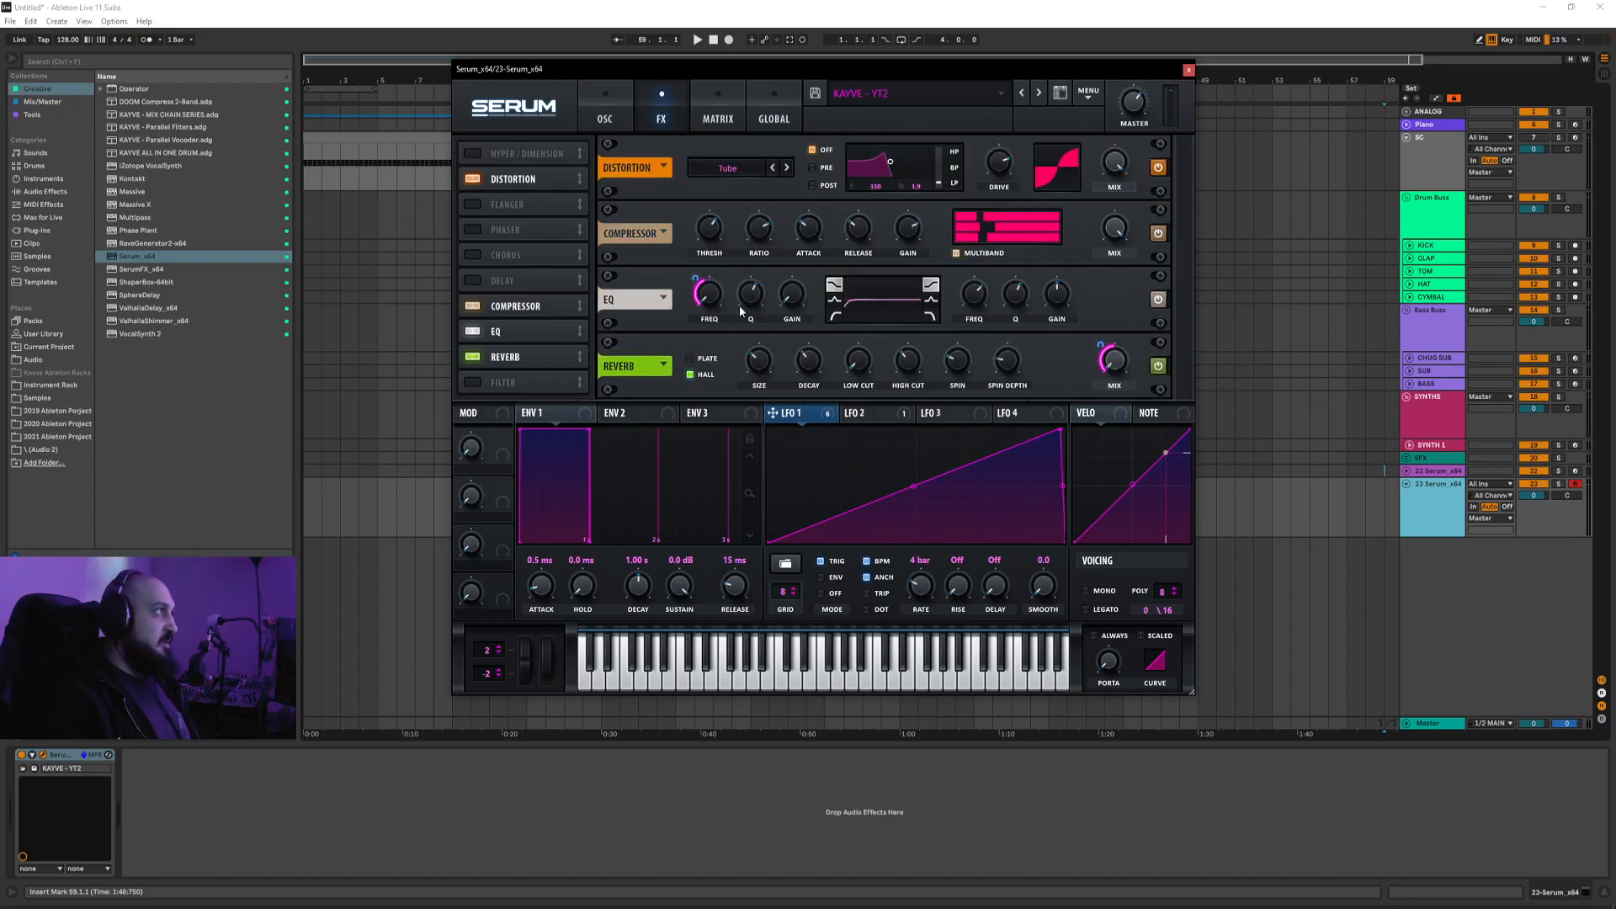
pyautogui.click(615, 112)
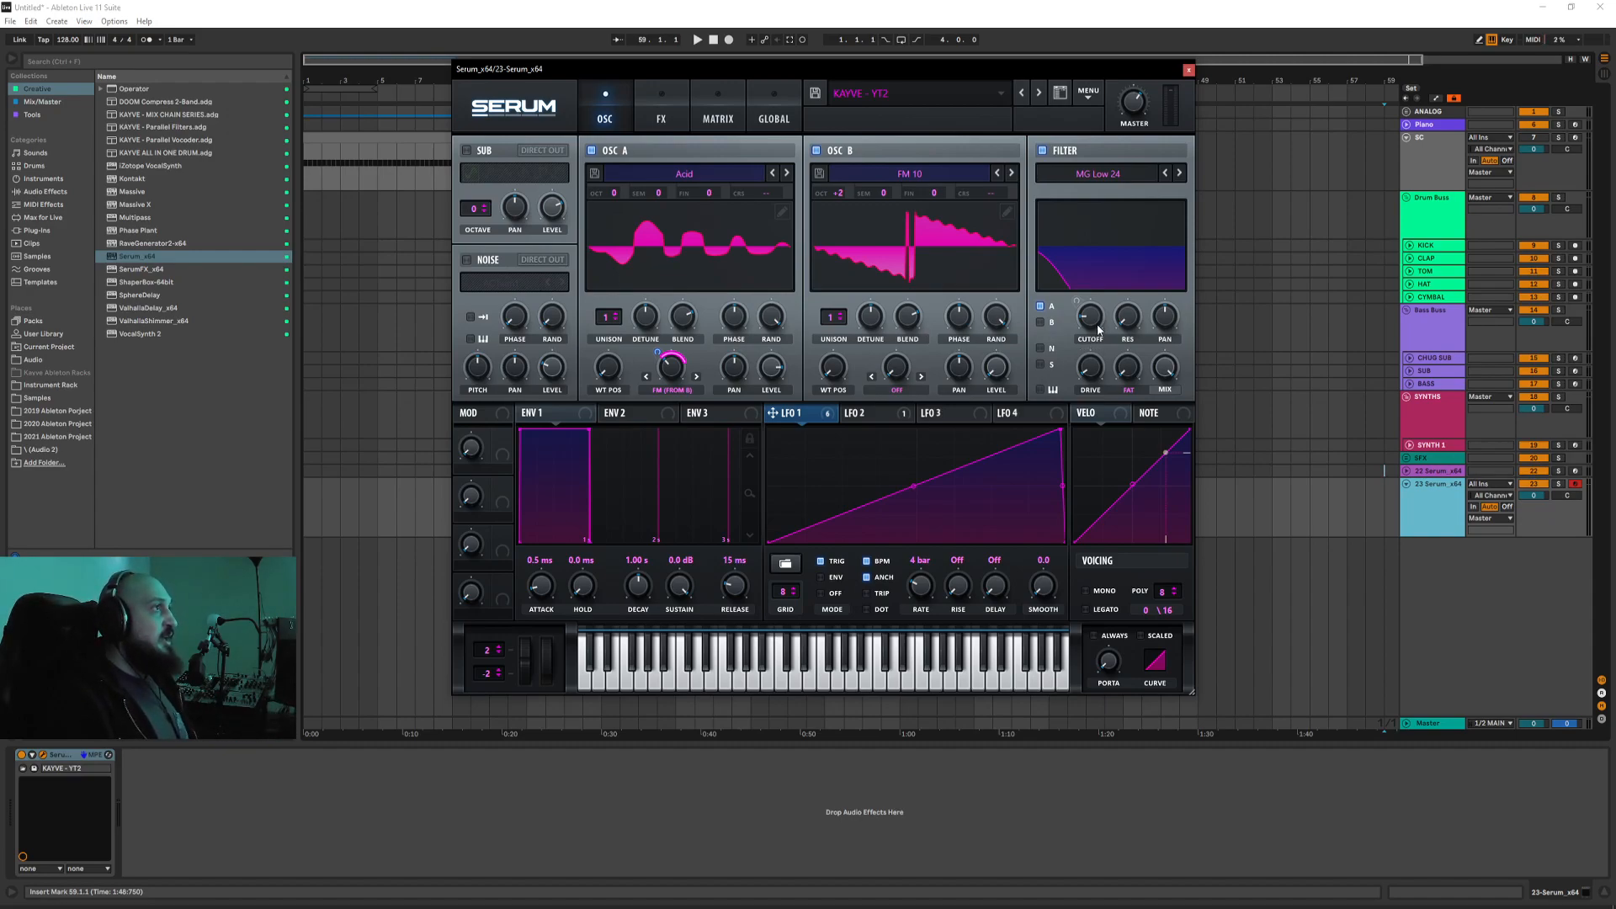
pyautogui.moveTo(1097, 329)
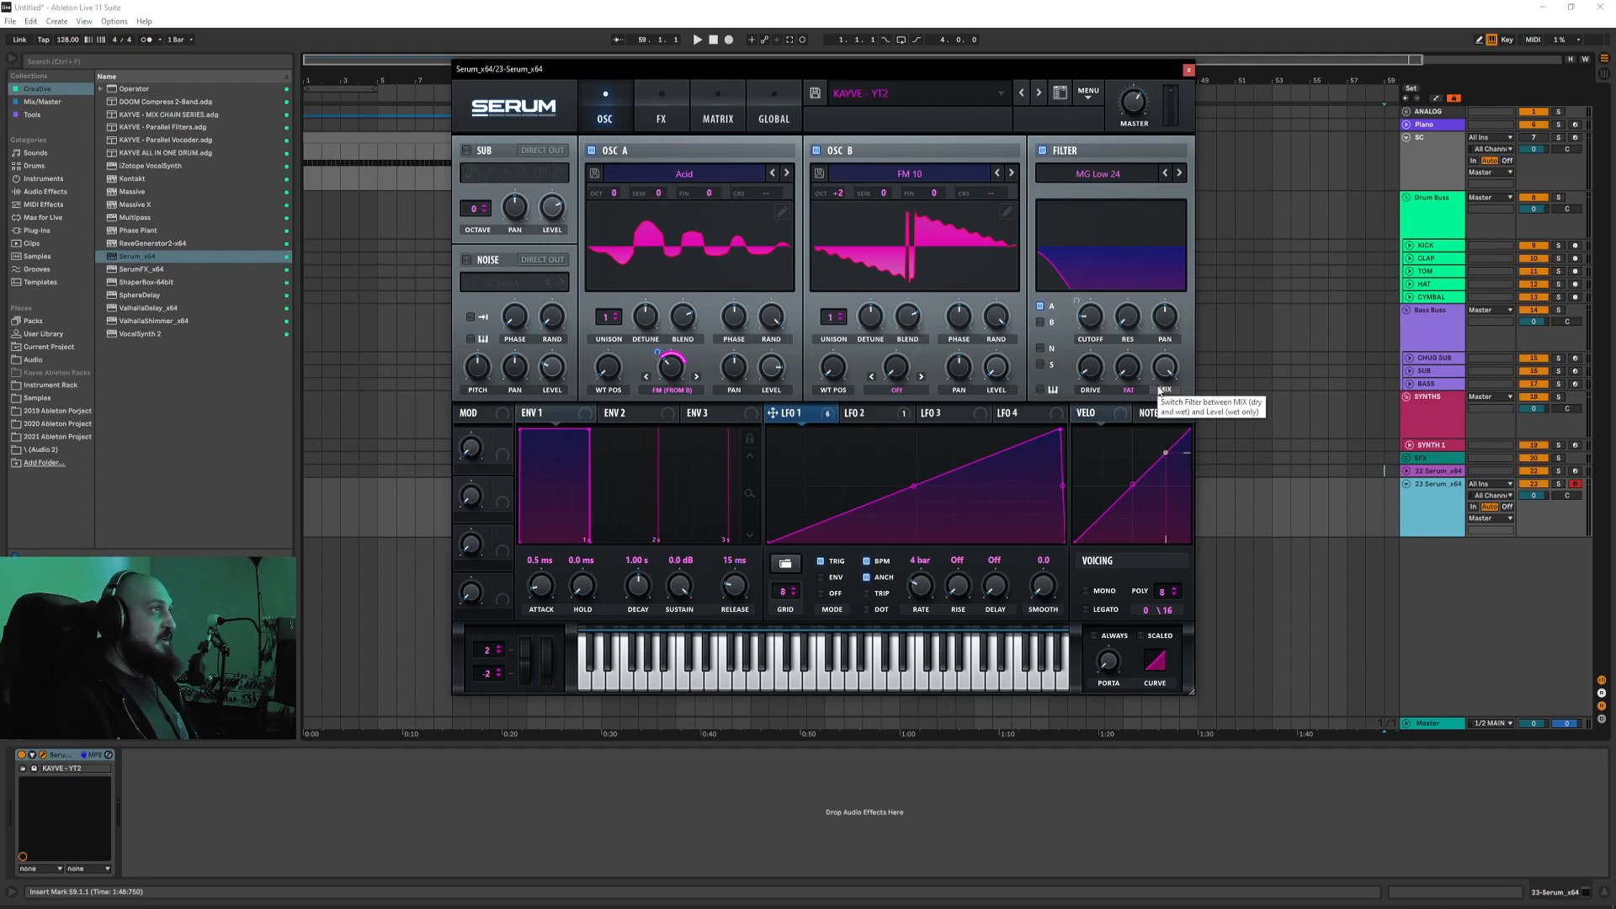
pyautogui.moveTo(1013, 70)
pyautogui.mouseDown()
pyautogui.moveTo(1025, 89)
pyautogui.moveTo(1034, 79)
pyautogui.mouseUp()
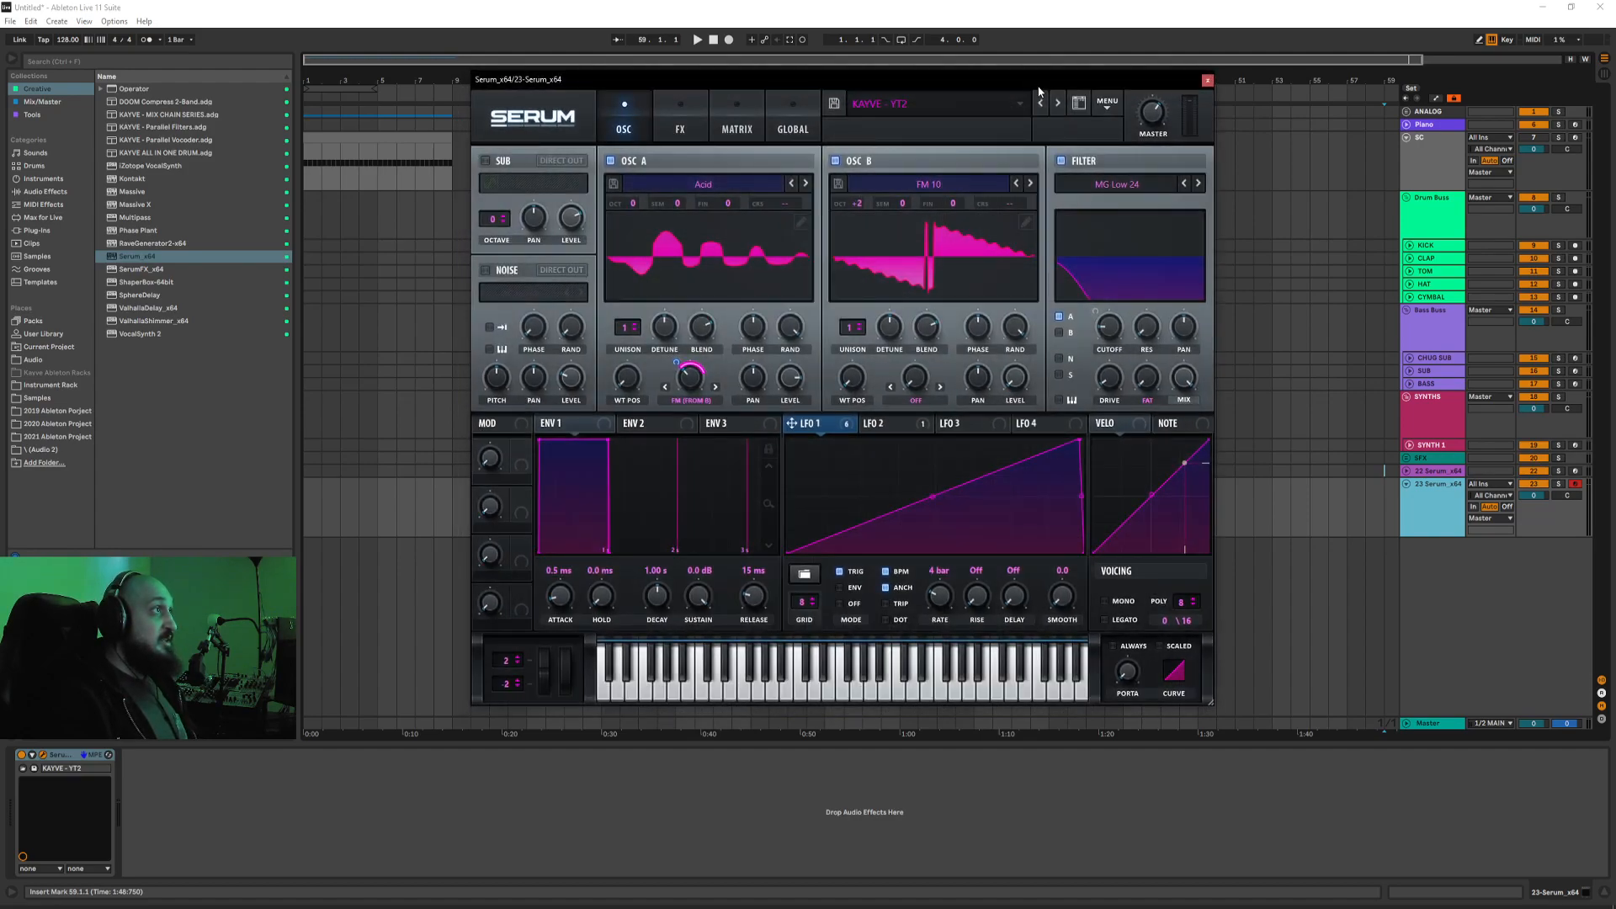